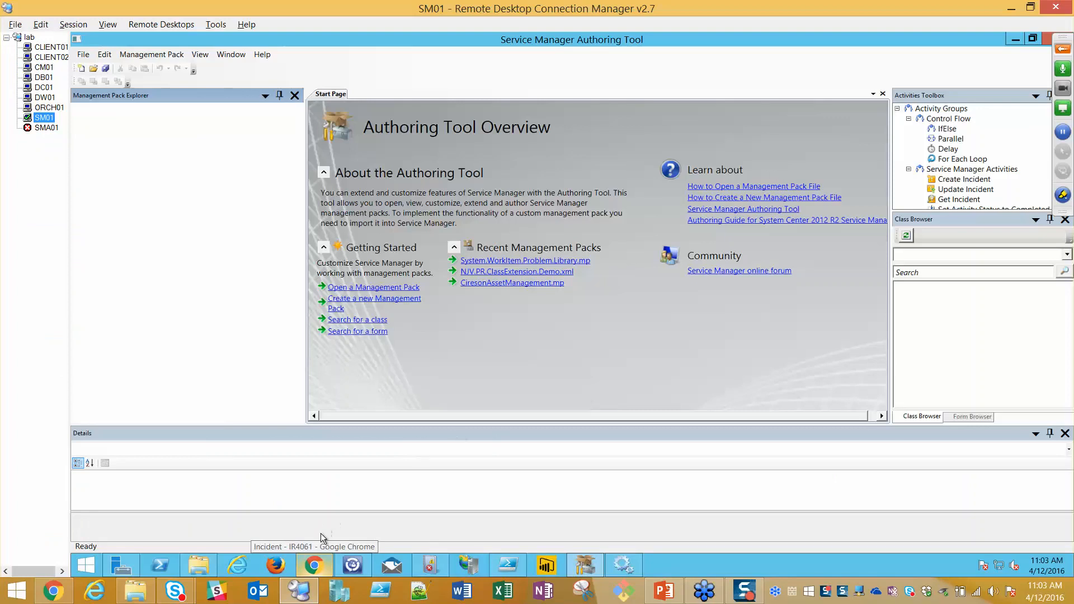
Switch to Chrome to look at the incident form's General section, and return to the Service Manager Authoring Tool.
{"action": "left_click", "coordinate": [314, 564]}
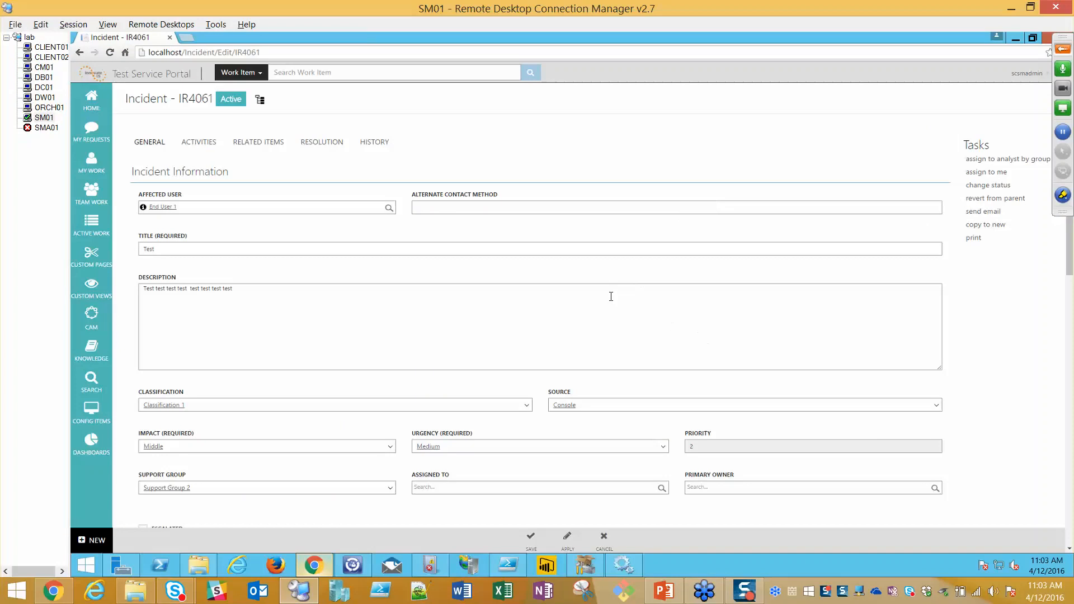
{"action": "left_click", "coordinate": [585, 565]}
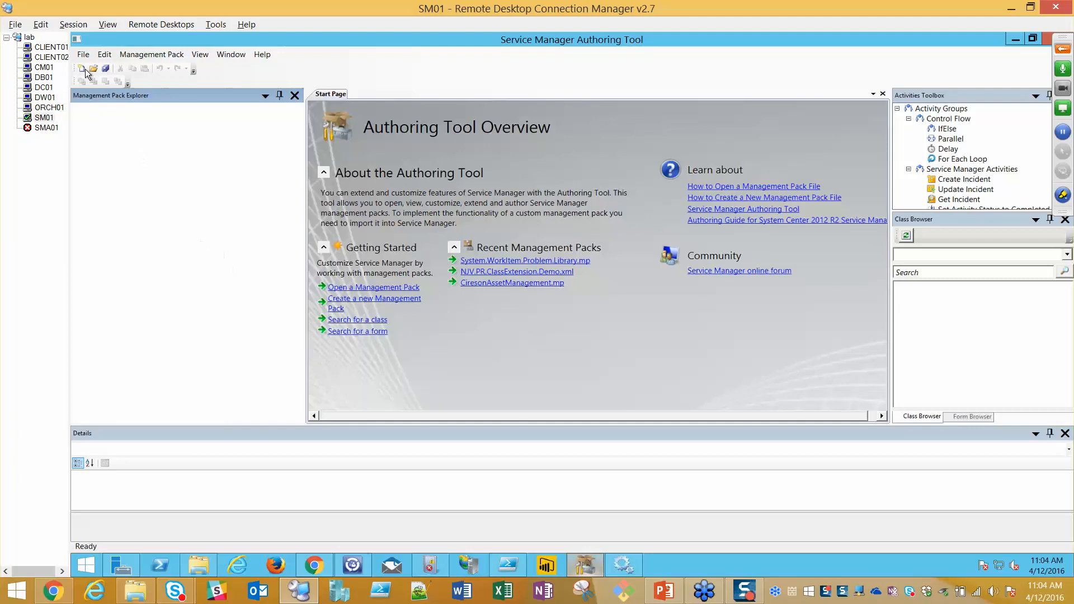
Create a new unsealed management pack on the Desktop named NJV.Incident.ClassExtension.Demo.
{"action": "left_click", "coordinate": [352, 301]}
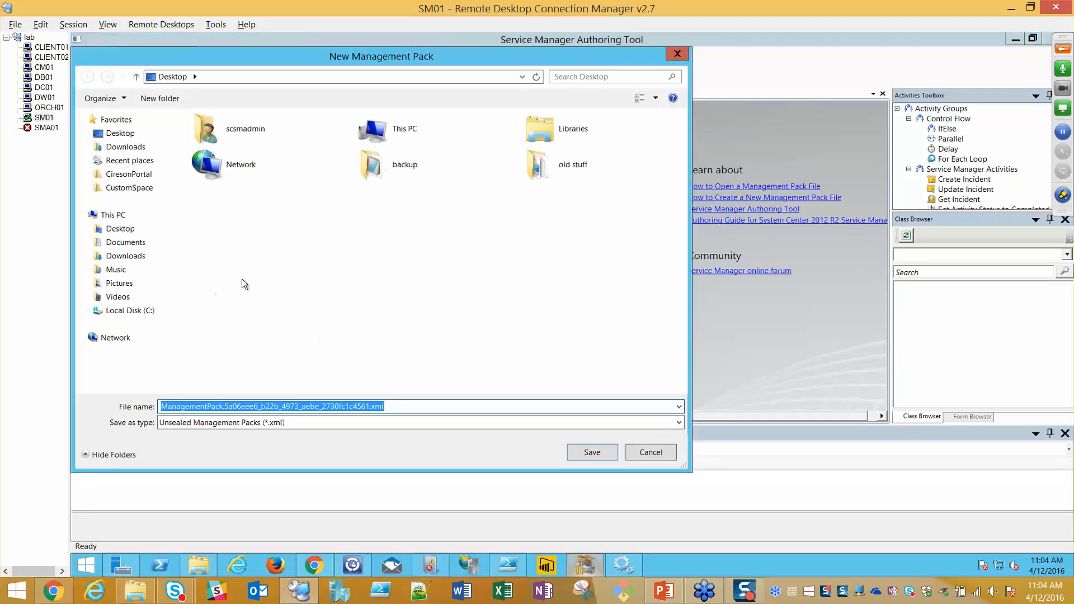
{"action": "left_click", "coordinate": [107, 137]}
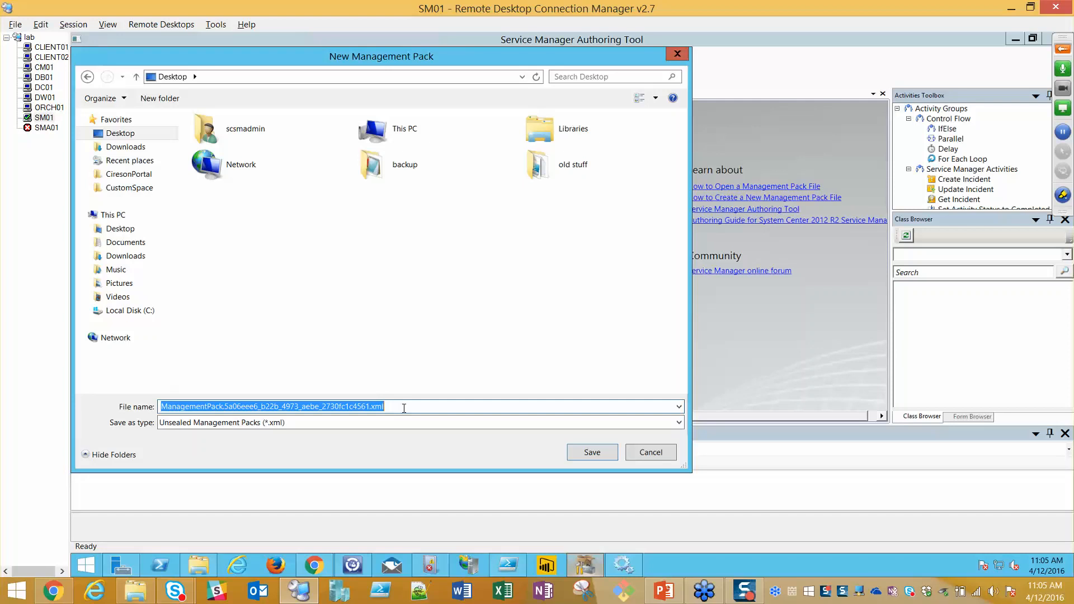
{"action": "type", "text": "NJV."}
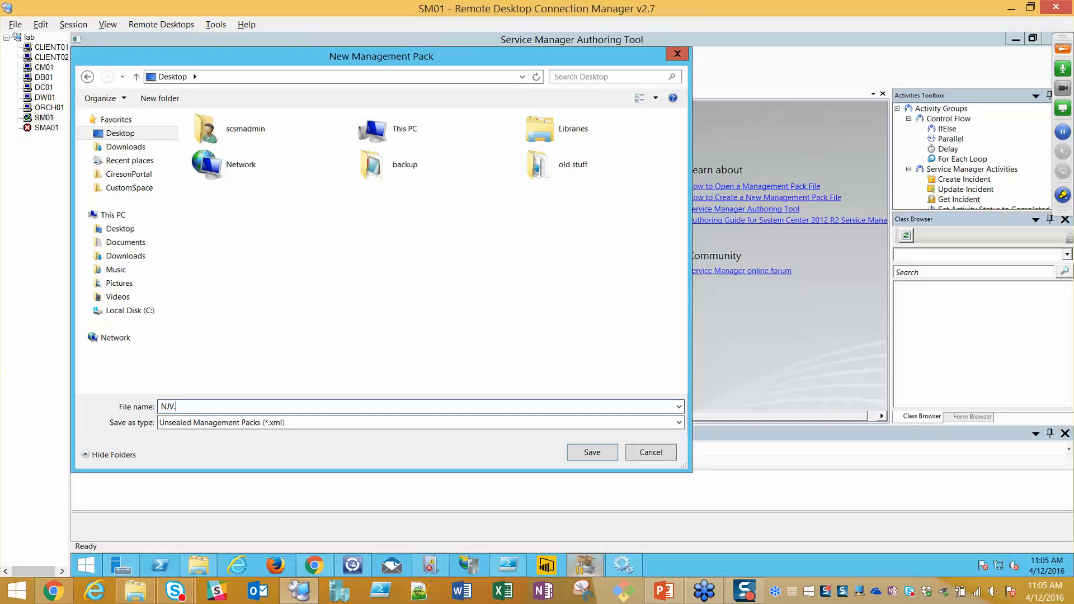
{"action": "type", "text": "Incident.ClassExtension.Demo"}
{"action": "left_click", "coordinate": [598, 456]}
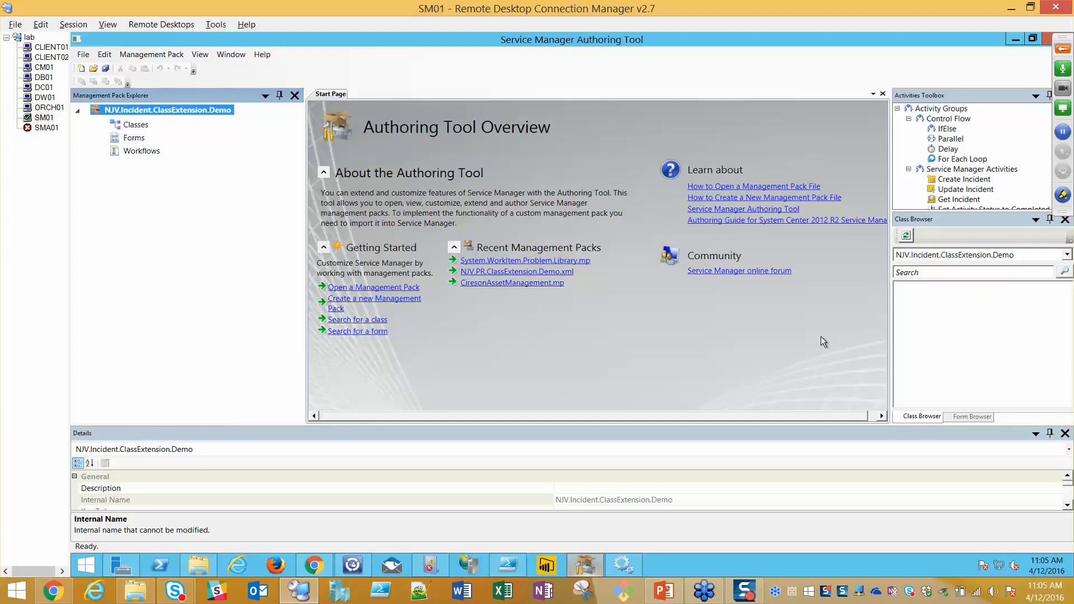
List the classes of all management packs in the Class Browser and enter "i" as the class search text.
{"action": "left_click", "coordinate": [1065, 256]}
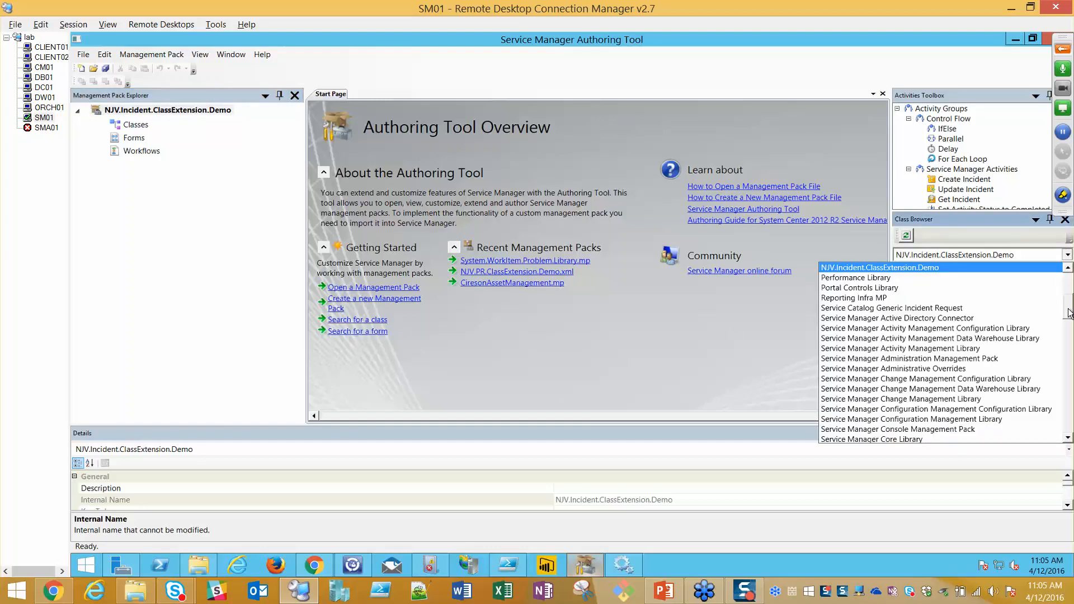
{"action": "left_click_drag", "start_coordinate": [1069, 312], "coordinate": [1069, 287]}
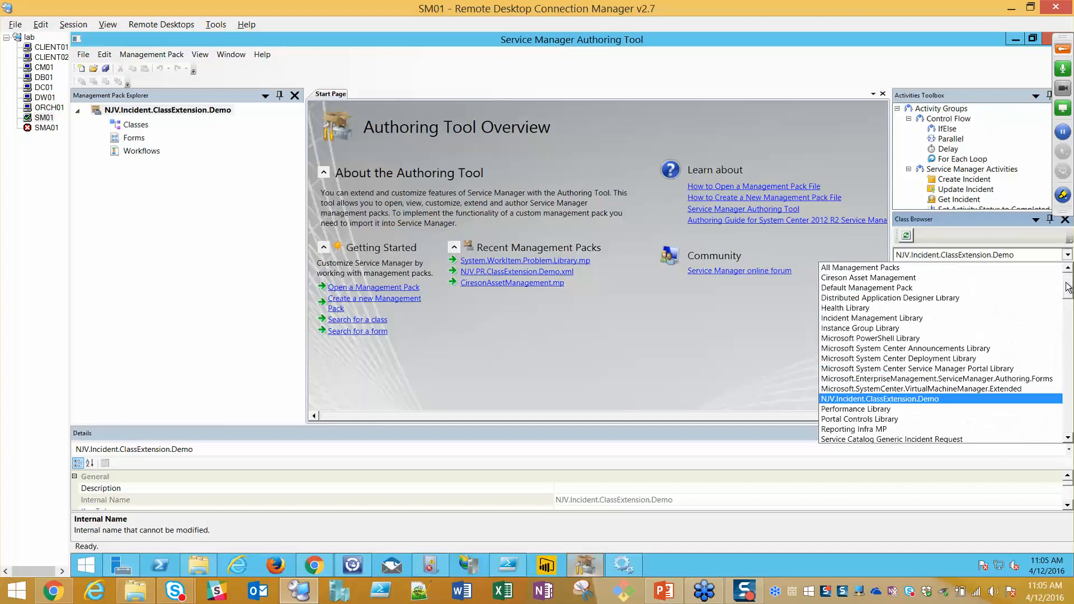
{"action": "left_click", "coordinate": [952, 268]}
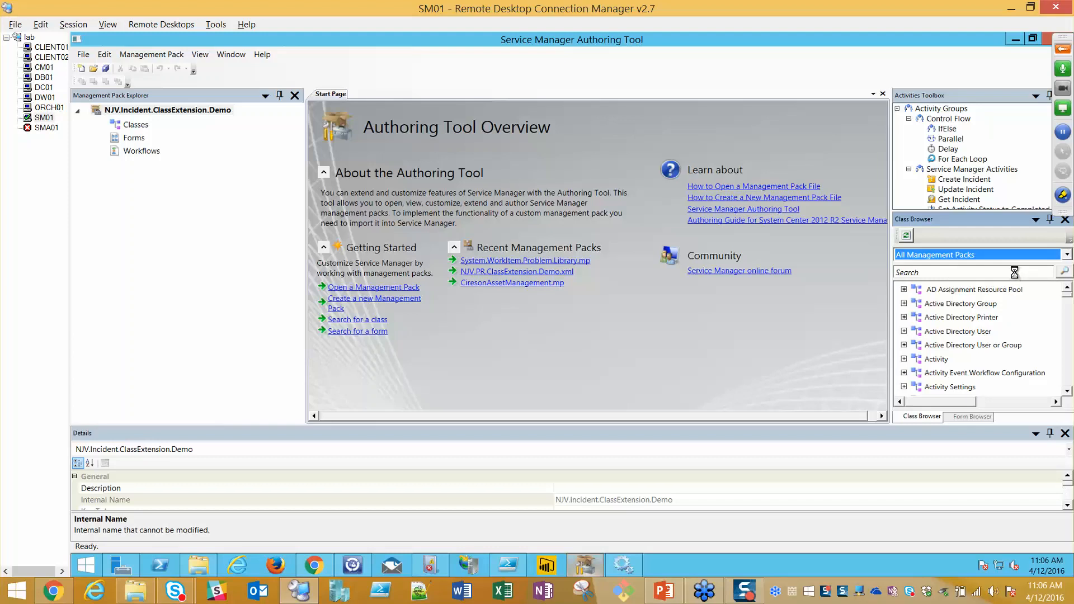
{"action": "left_click", "coordinate": [979, 274]}
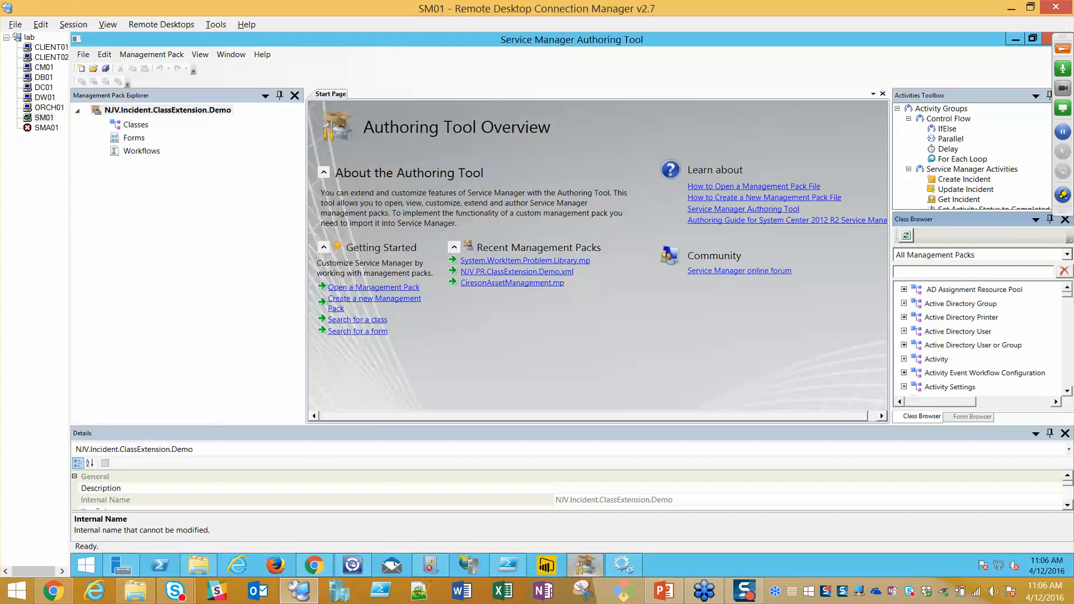
{"action": "type", "text": "i"}
{"action": "left_click_drag", "start_coordinate": [1061, 39], "coordinate": [1062, 53]}
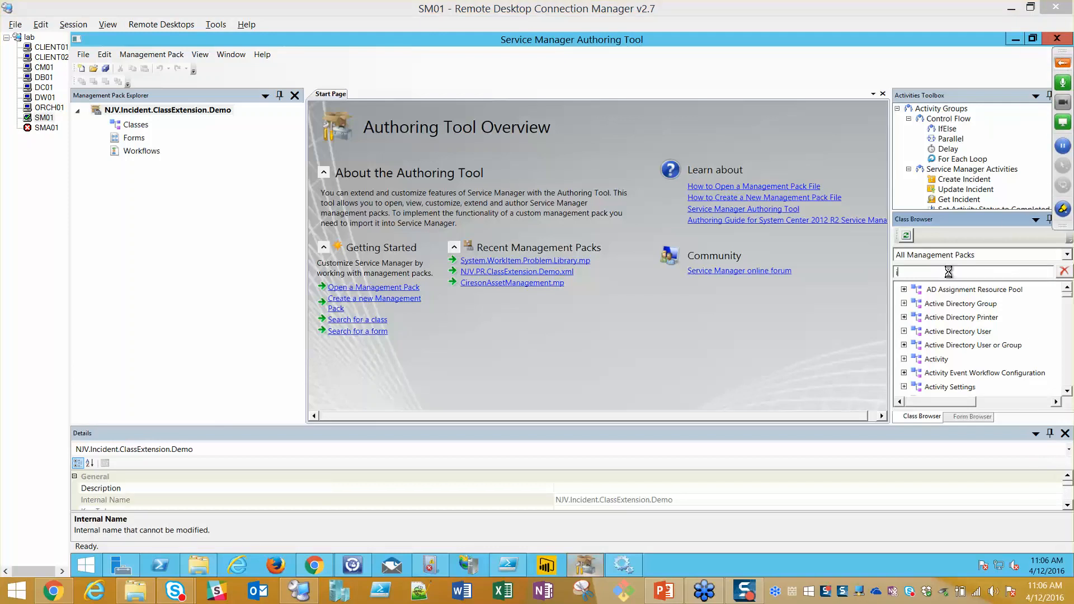
Find the Incident class in the class list and open it for viewing from its sealed management pack.
{"action": "left_click", "coordinate": [1070, 305]}
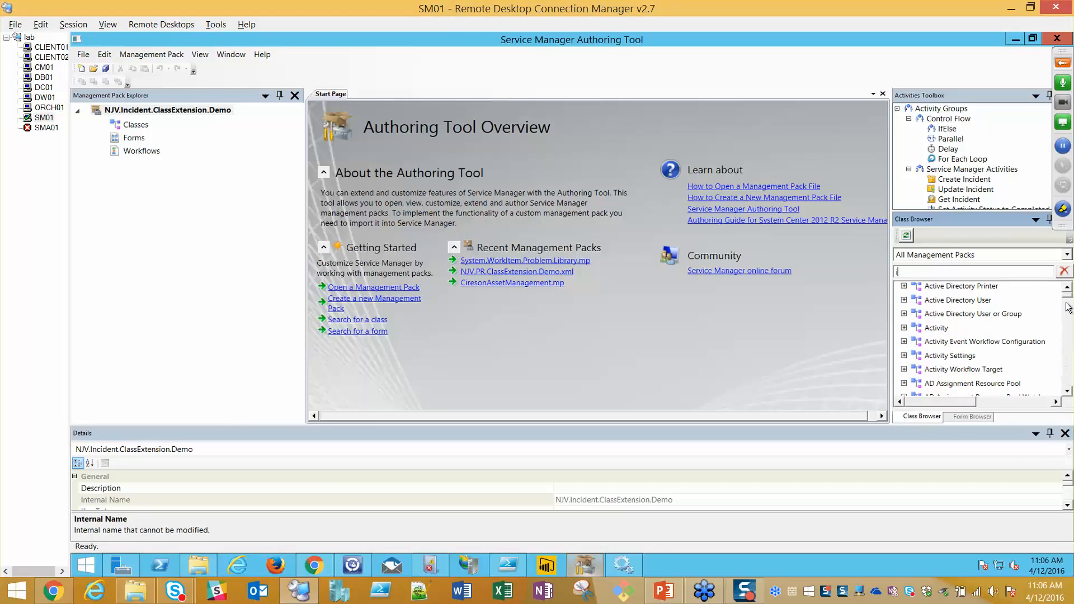
{"action": "left_click_drag", "start_coordinate": [1070, 306], "coordinate": [1069, 333]}
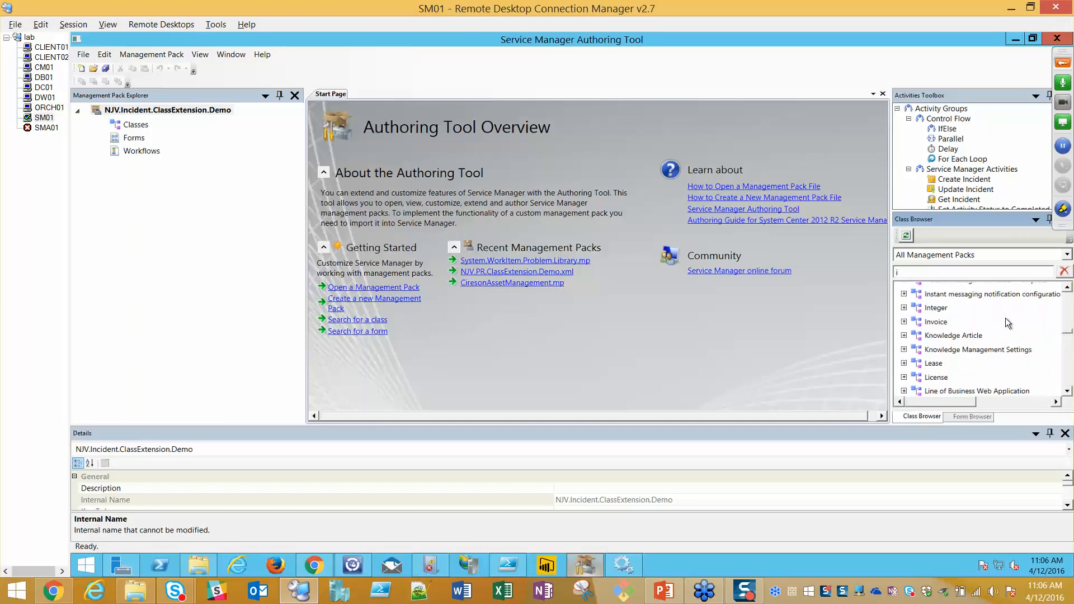
{"action": "left_click", "coordinate": [1067, 288]}
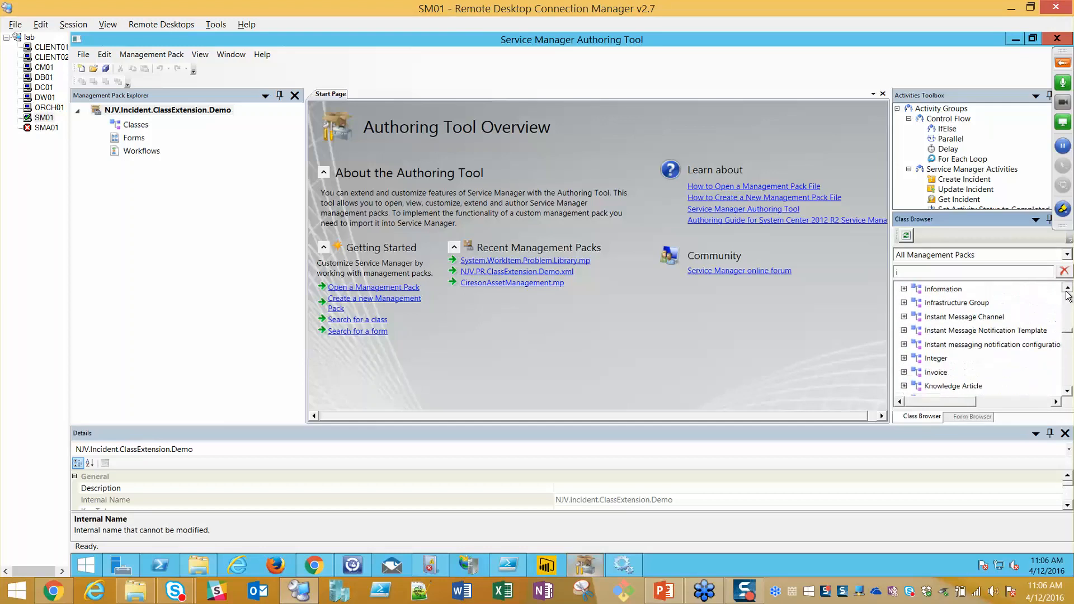
{"action": "left_click", "coordinate": [1067, 290]}
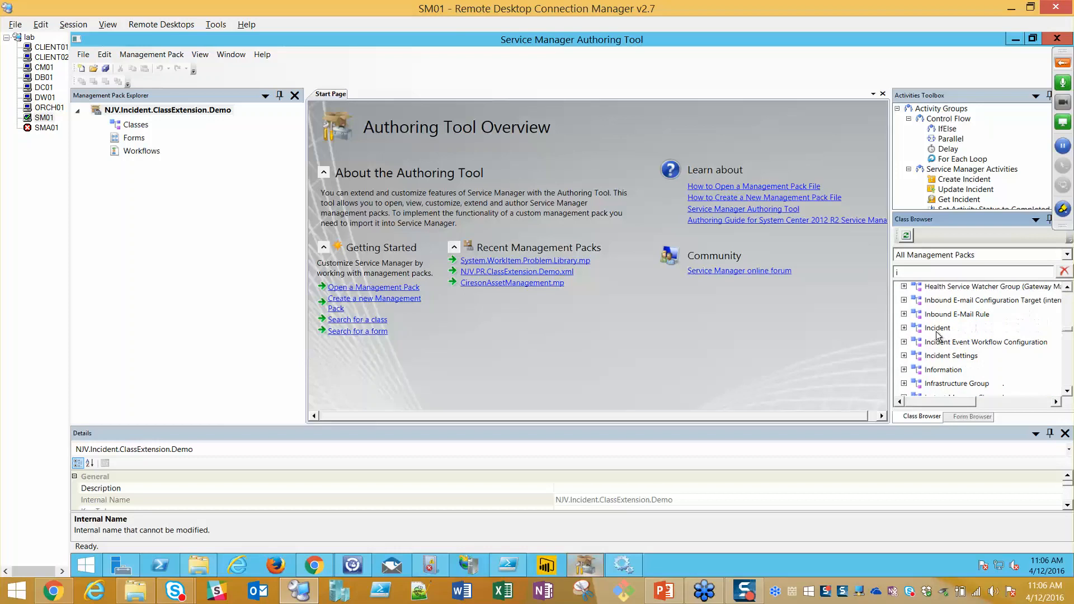
{"action": "left_click", "coordinate": [939, 330]}
{"action": "right_click", "coordinate": [931, 332]}
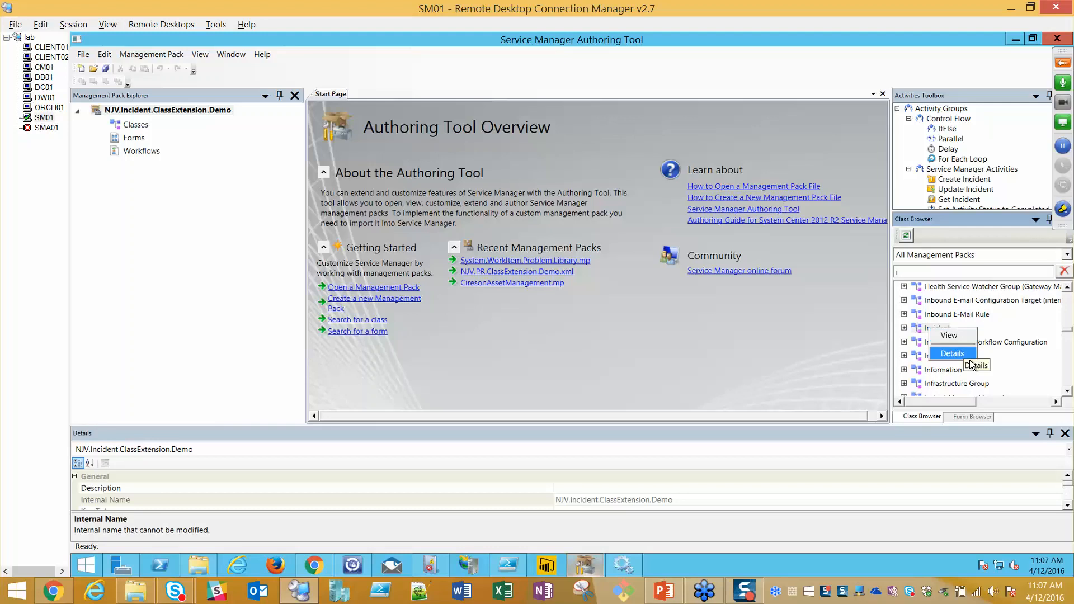
{"action": "left_click", "coordinate": [951, 336]}
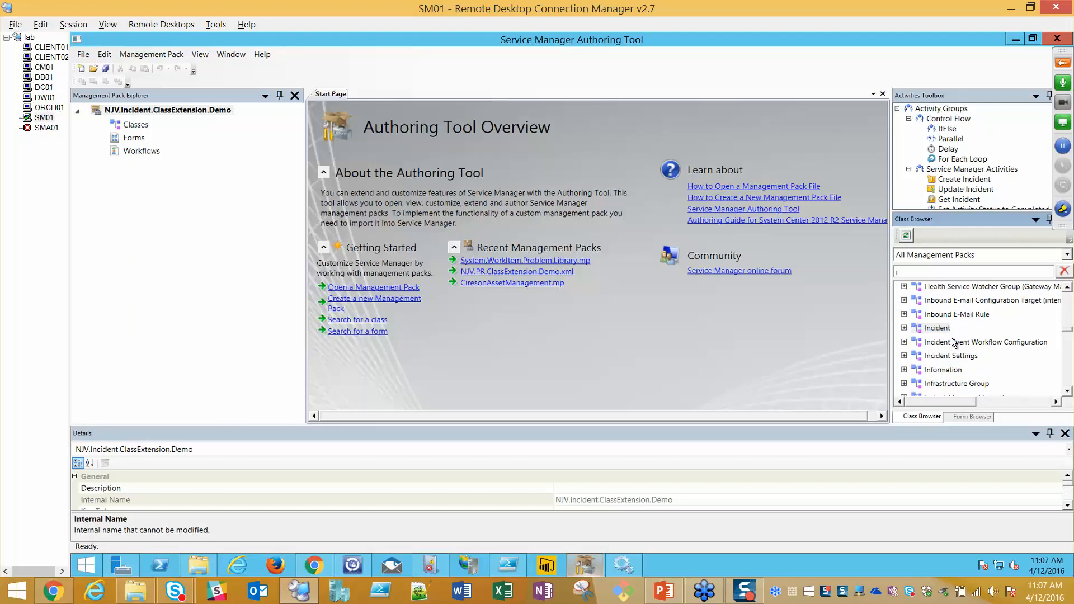
{"action": "left_click", "coordinate": [946, 330]}
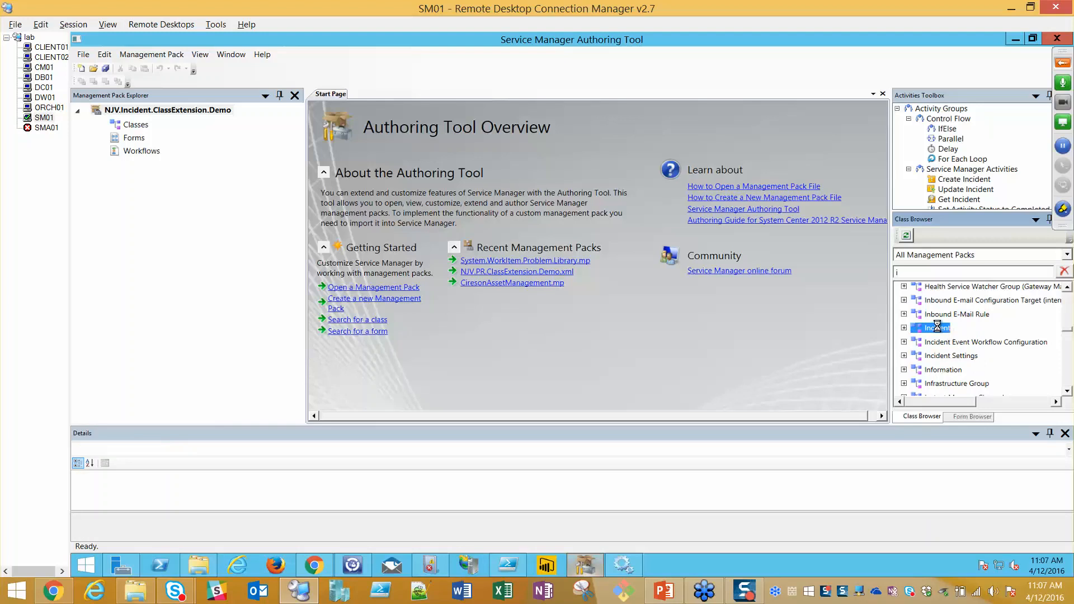
{"action": "double_click", "coordinate": [937, 327]}
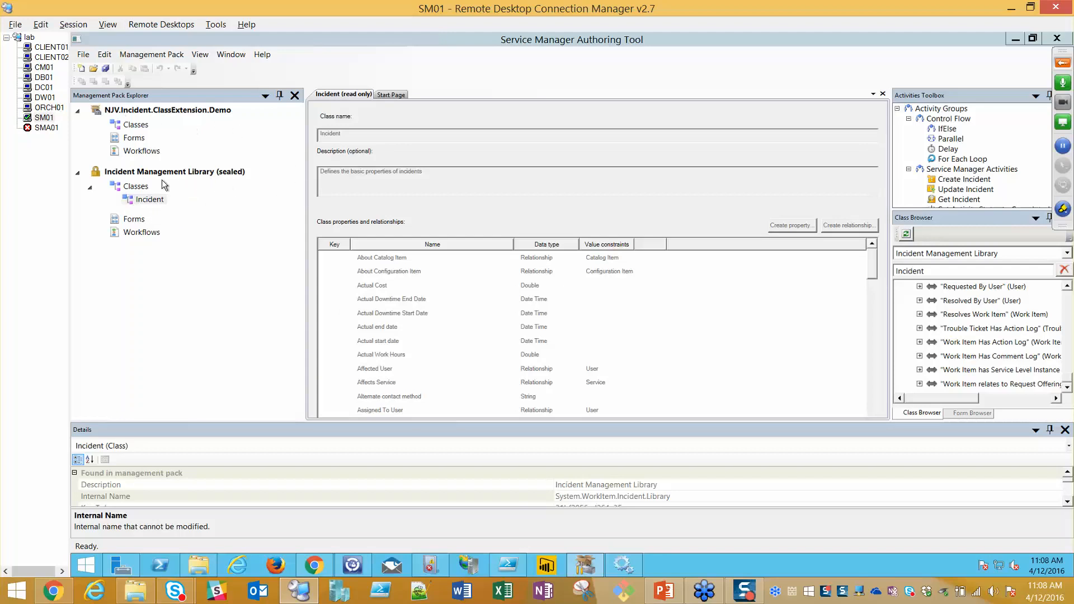
Extend the Incident class, saving the customizations in the NJV.Incident.ClassExtension.Demo management pack.
{"action": "right_click", "coordinate": [148, 200]}
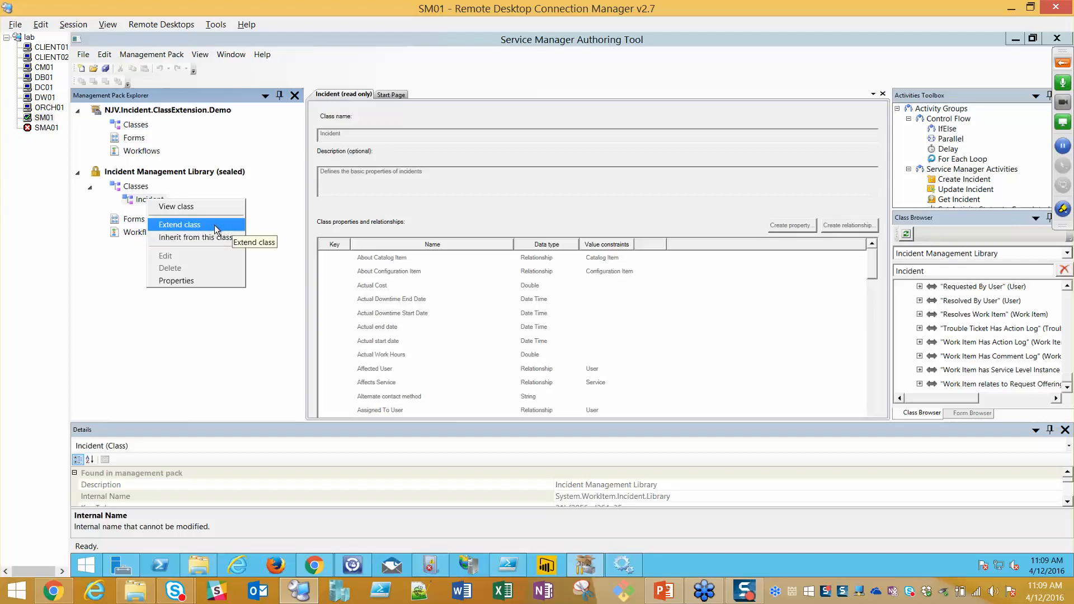
{"action": "left_click", "coordinate": [221, 226]}
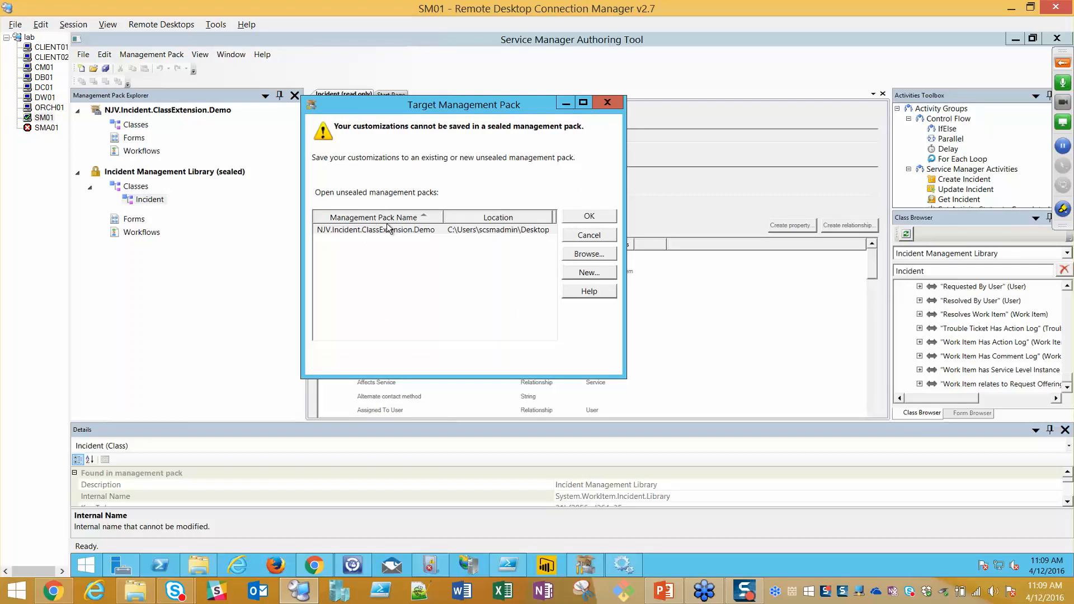
{"action": "left_click", "coordinate": [590, 217]}
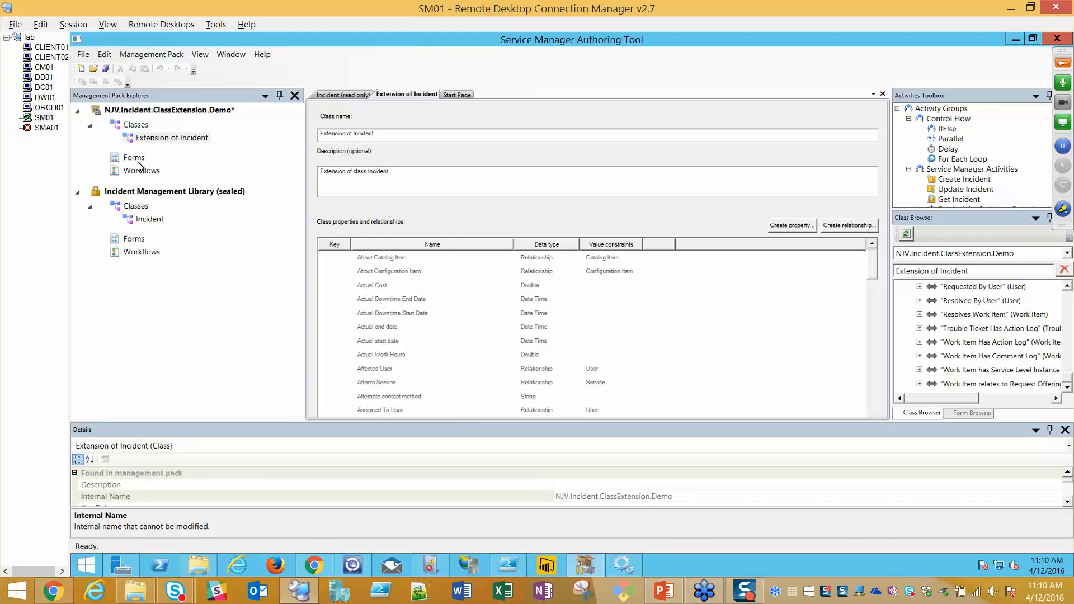
Rename the class extension to "Demo Webinar Extension of Incident".
{"action": "left_click", "coordinate": [178, 141]}
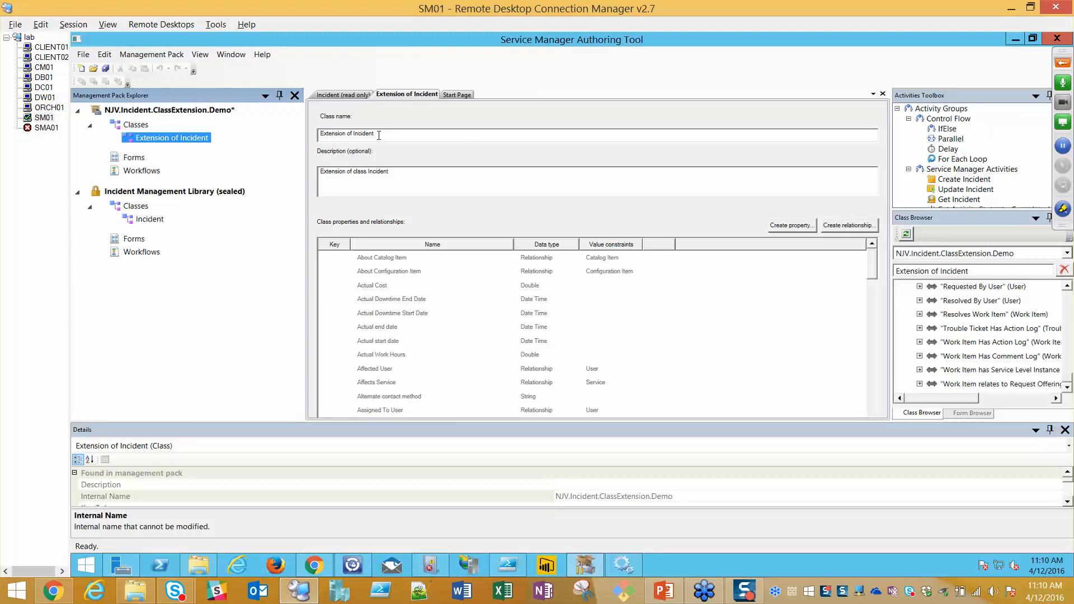
{"action": "left_click_drag", "start_coordinate": [379, 135], "coordinate": [315, 138]}
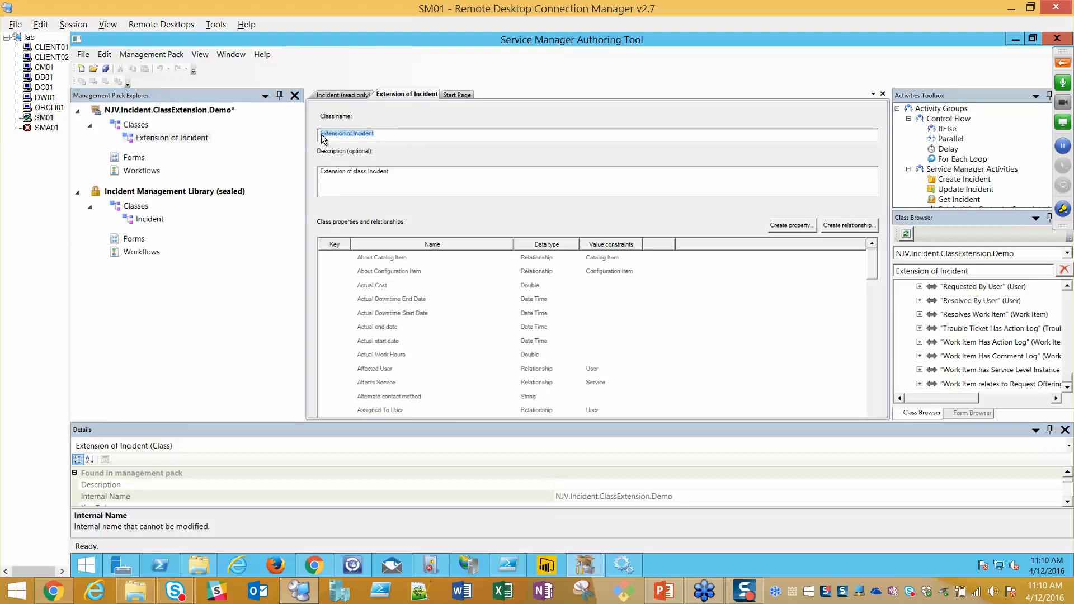
{"action": "left_click", "coordinate": [382, 137]}
{"action": "type", "text": "De"}
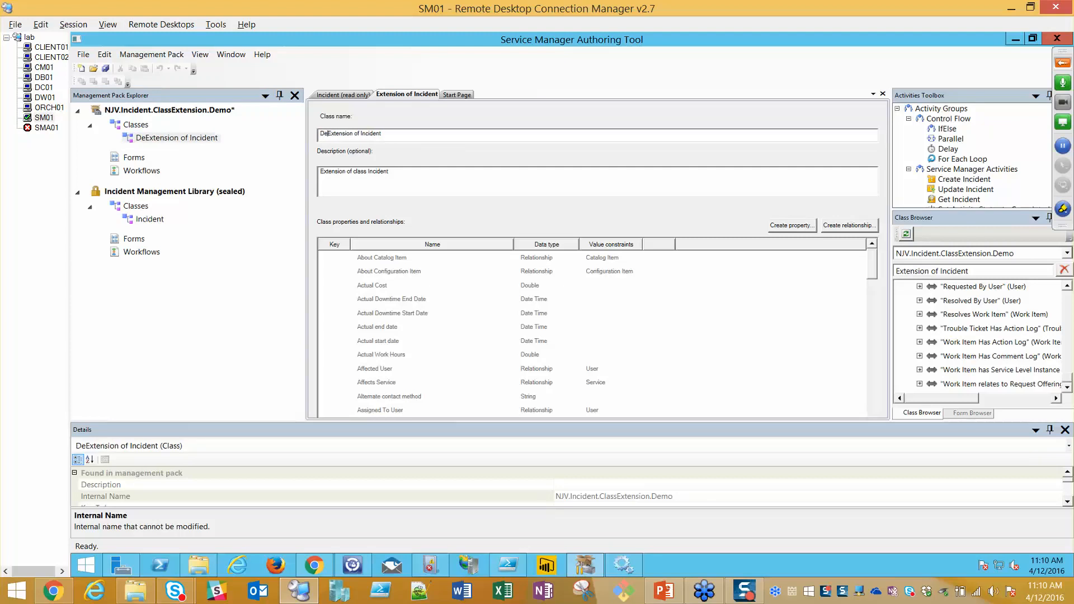
{"action": "type", "text": "mo Web"}
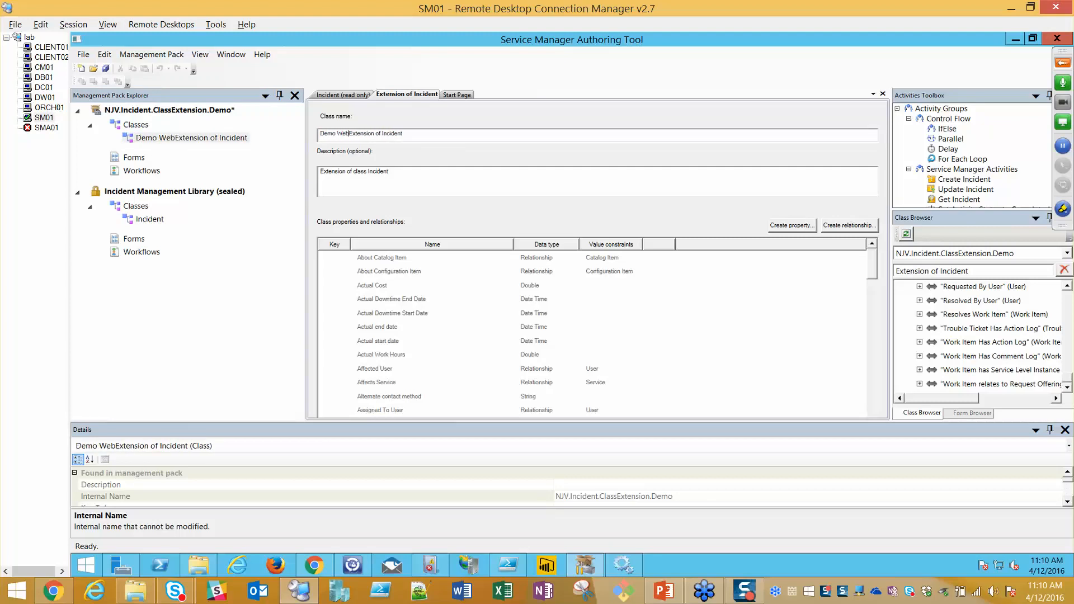
{"action": "type", "text": "inar"}
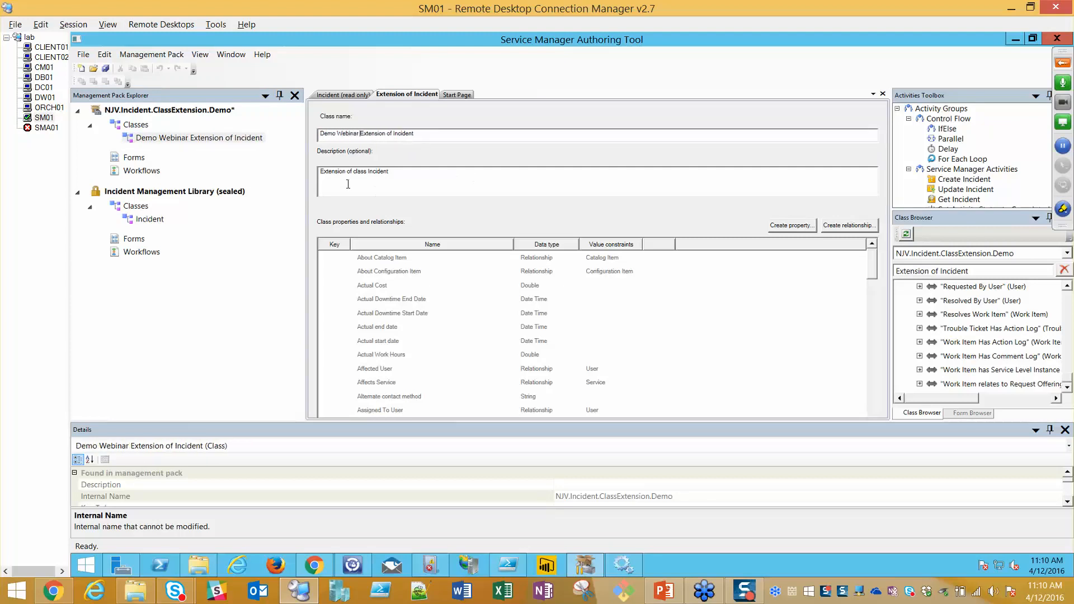
Copy "Demo Webinar" from the class name to the start of the description, making it "Demo Webinar Extension of class Incident".
{"action": "left_click_drag", "start_coordinate": [359, 134], "coordinate": [320, 134]}
{"action": "key", "text": "ctrl+c"}
{"action": "left_click", "coordinate": [325, 173]}
{"action": "key", "text": "ctrl+v"}
Create a new class property with the internal name Demo_Webinar_01.
{"action": "left_click", "coordinate": [789, 226]}
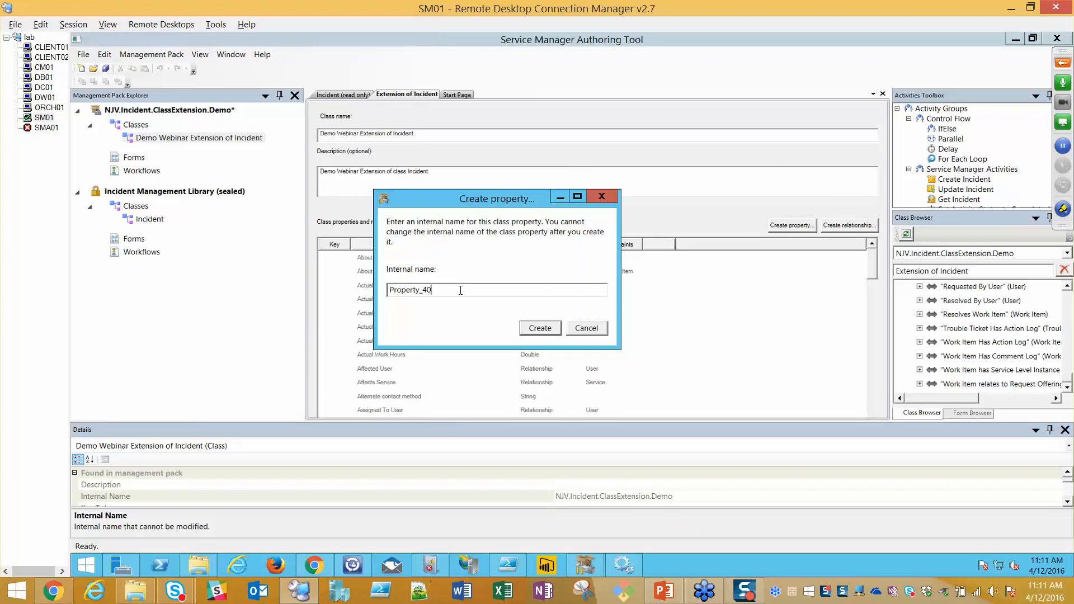
{"action": "double_click", "coordinate": [460, 290]}
{"action": "type", "text": "Demo_Webinar_01"}
{"action": "left_click", "coordinate": [537, 331]}
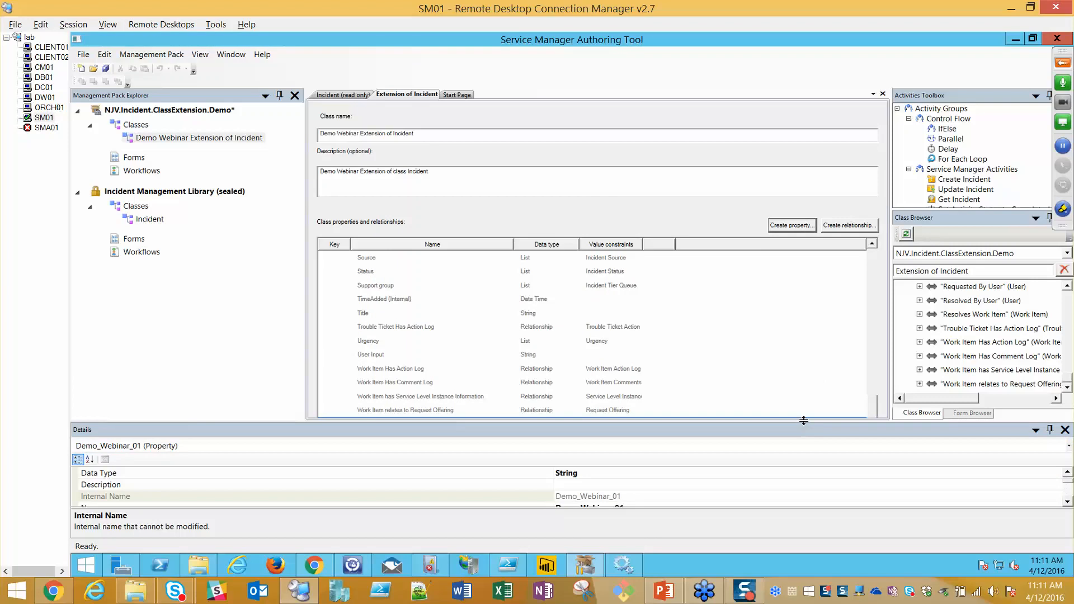
Resize the panes to show the Demo_Webinar_01 property and its details, and review its settings such as length and default value.
{"action": "left_click_drag", "start_coordinate": [804, 421], "coordinate": [806, 473]}
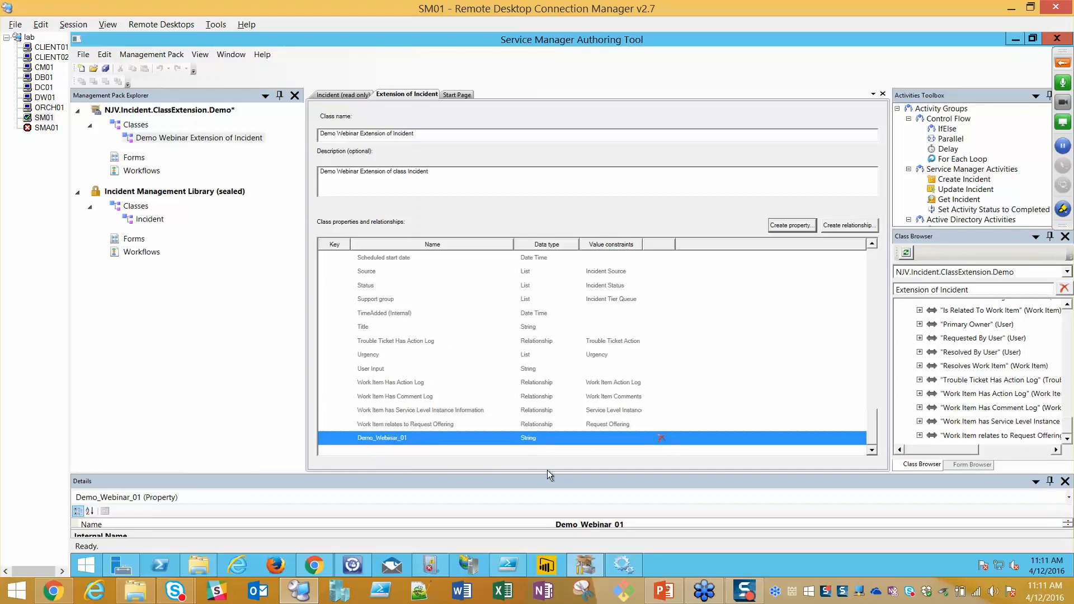
{"action": "left_click_drag", "start_coordinate": [547, 474], "coordinate": [533, 392]}
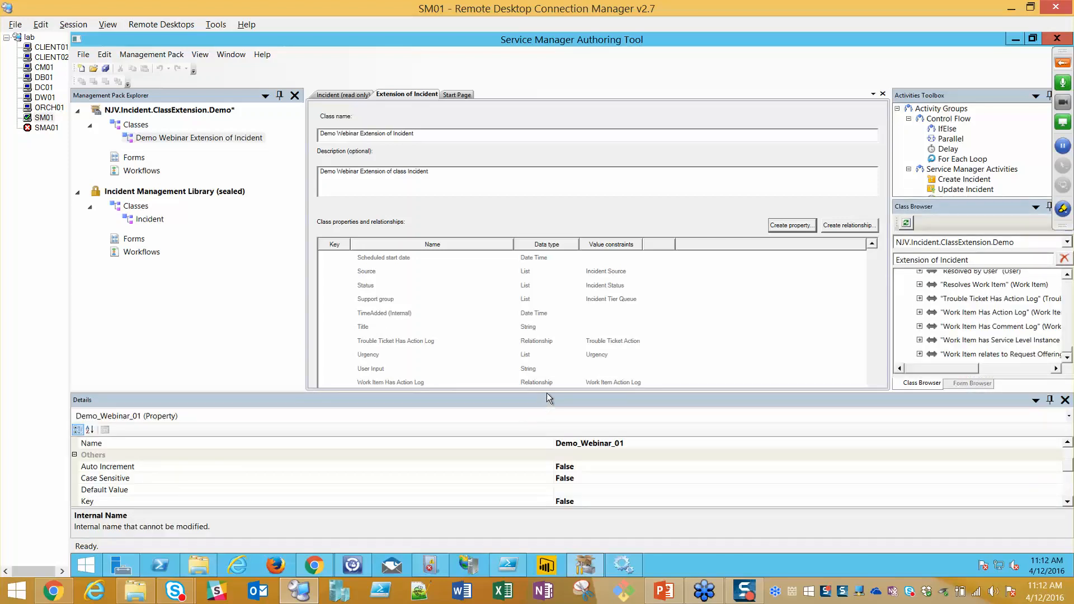
{"action": "left_click", "coordinate": [1067, 502]}
{"action": "left_click", "coordinate": [1068, 502]}
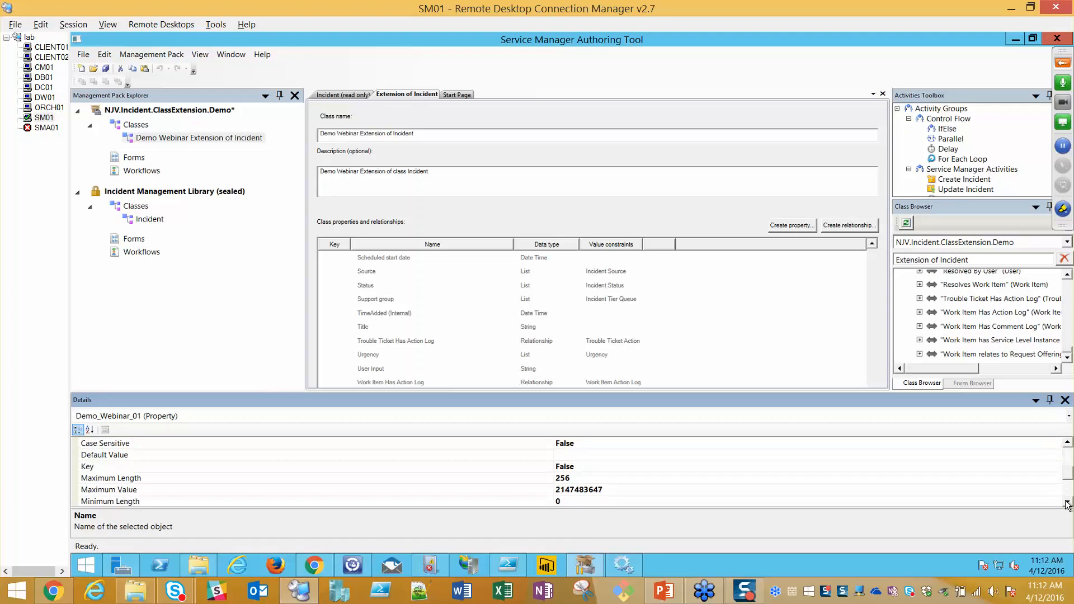
{"action": "left_click", "coordinate": [1068, 502]}
{"action": "left_click", "coordinate": [1067, 503]}
{"action": "left_click_drag", "start_coordinate": [1070, 485], "coordinate": [1070, 448]}
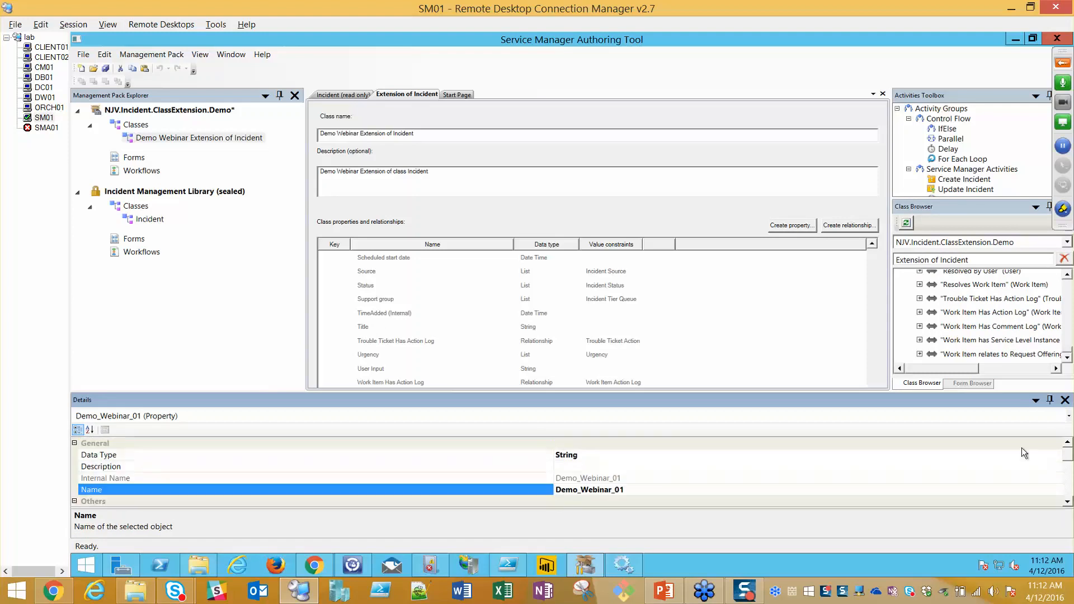
Choose List as the data type of the Demo_Webinar_01 property and browse the available lists.
{"action": "left_click", "coordinate": [591, 456]}
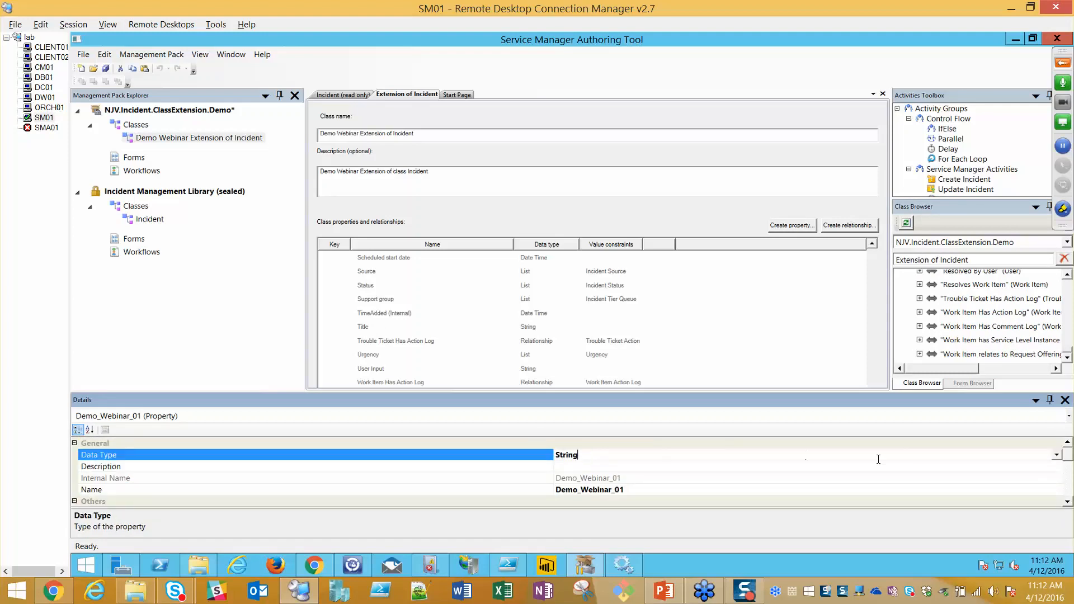
{"action": "left_click", "coordinate": [1057, 455]}
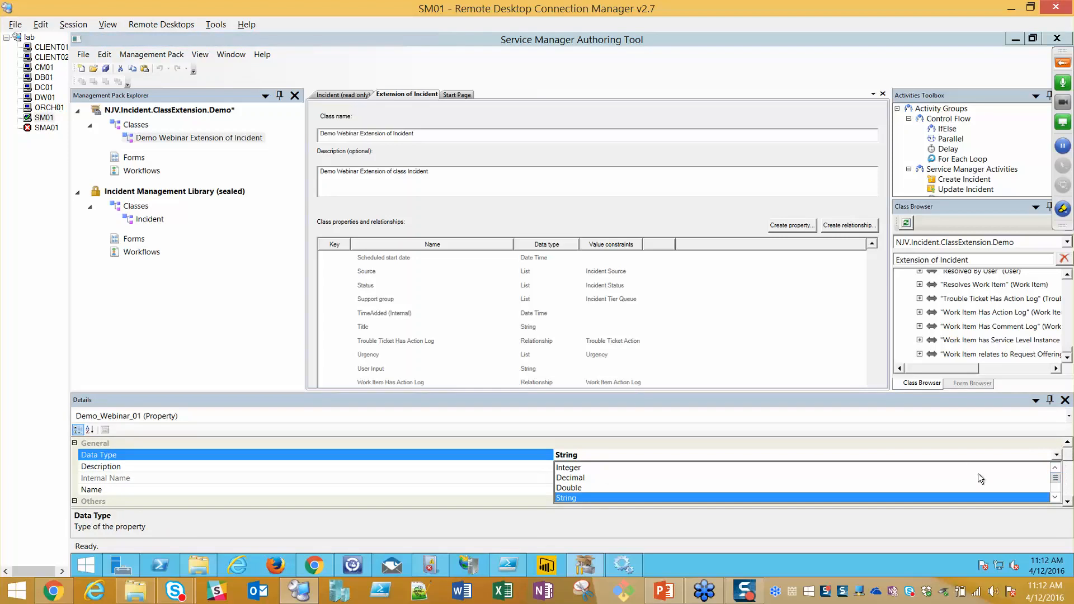
{"action": "left_click", "coordinate": [1056, 498]}
{"action": "left_click", "coordinate": [1056, 498]}
{"action": "left_click", "coordinate": [1056, 498]}
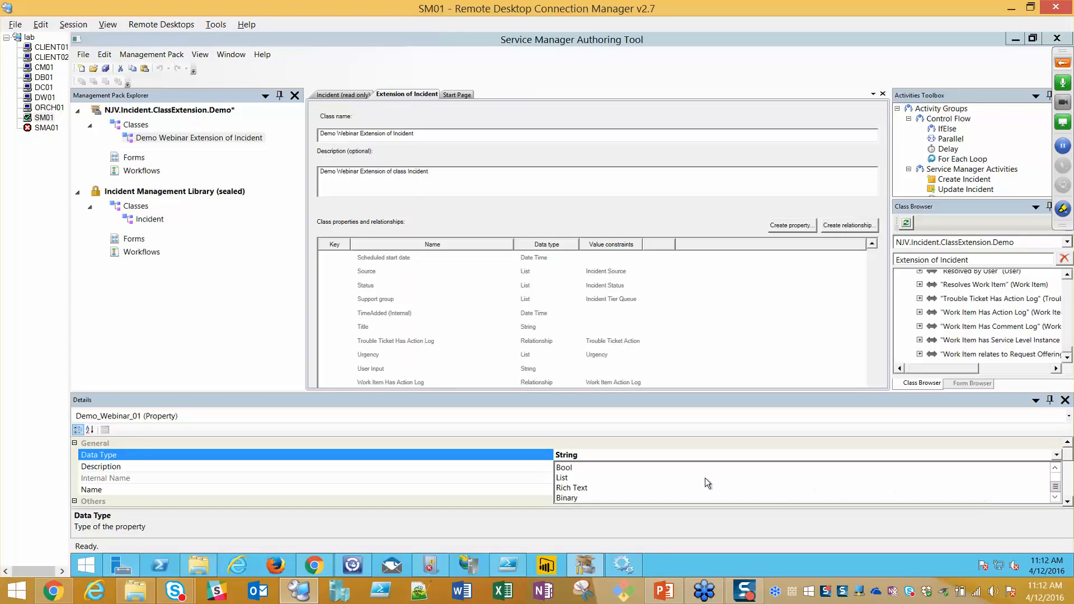
{"action": "left_click", "coordinate": [564, 479]}
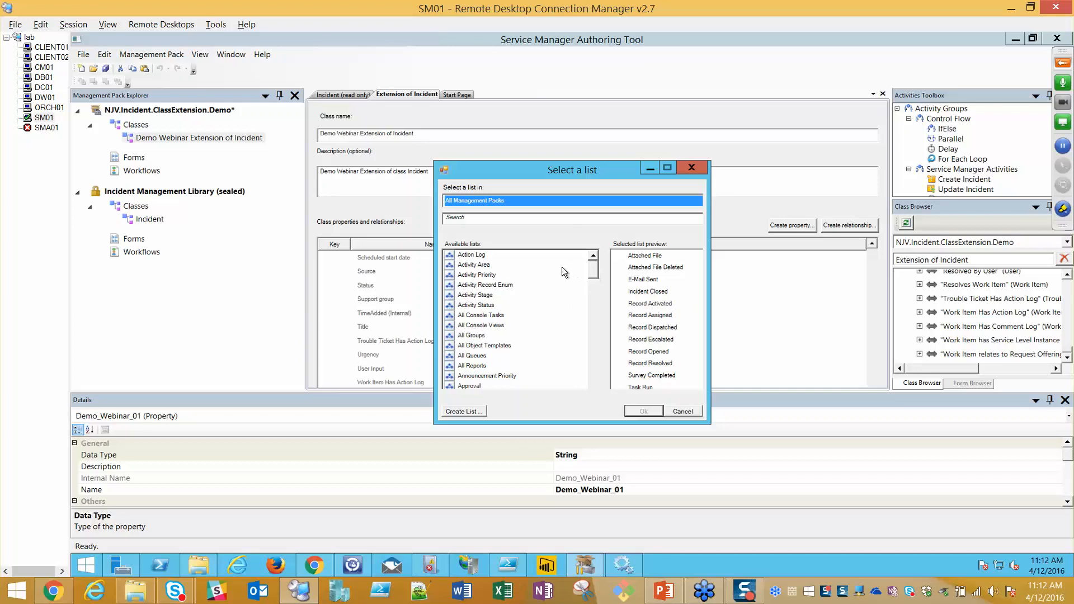
{"action": "mouse_move", "coordinate": [594, 273]}
{"action": "left_mouse_down"}
{"action": "mouse_move", "coordinate": [596, 370]}
{"action": "mouse_move", "coordinate": [606, 263]}
{"action": "left_mouse_up"}
Create a new list with Demo_List_01 as both its internal name and display name.
{"action": "left_click", "coordinate": [466, 410]}
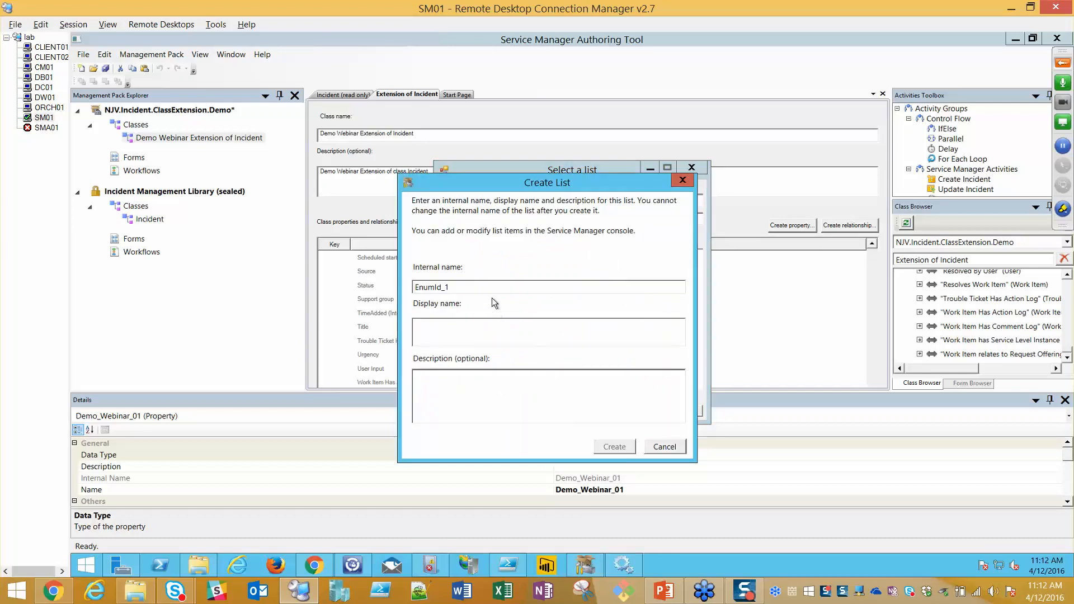
{"action": "left_click_drag", "start_coordinate": [490, 285], "coordinate": [402, 284]}
{"action": "type", "text": "Demo_List_01"}
{"action": "key", "text": "ctrl+a"}
{"action": "key", "text": "ctrl+c"}
{"action": "left_click", "coordinate": [549, 334]}
{"action": "key", "text": "ctrl+v"}
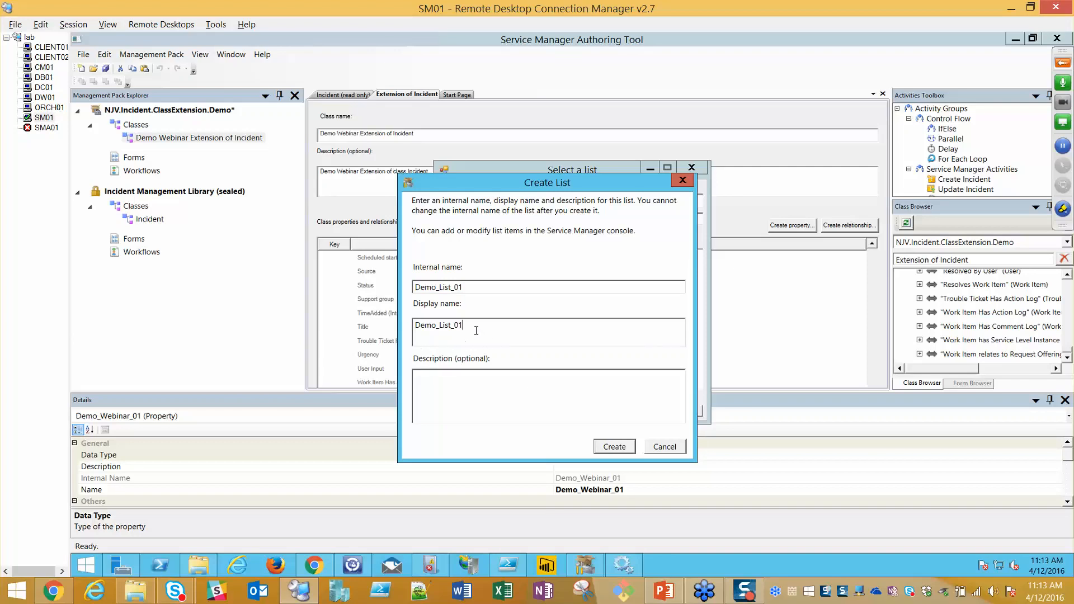
{"action": "left_click", "coordinate": [606, 449]}
Assign Demo_List_01 as the list for the Demo_Webinar_01 property and review the property's details.
{"action": "left_click_drag", "start_coordinate": [593, 305], "coordinate": [591, 313]}
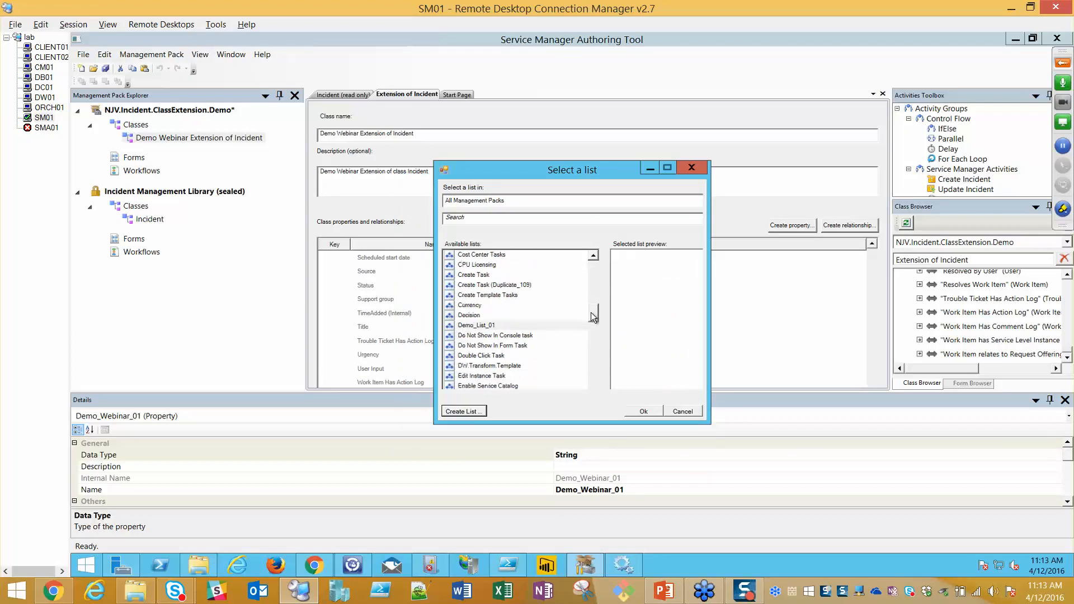
{"action": "left_click", "coordinate": [639, 412]}
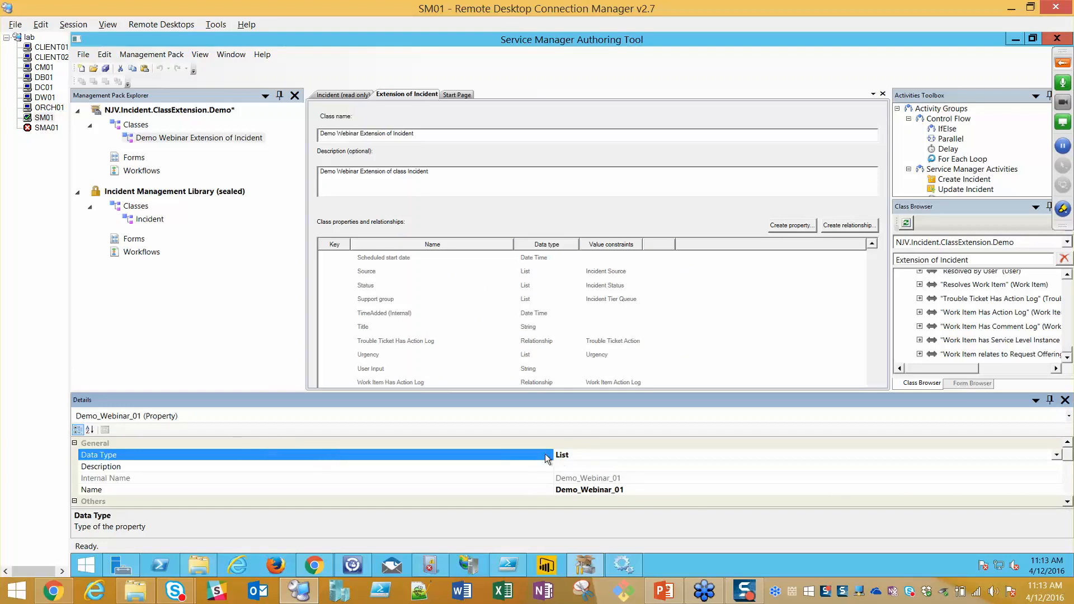
{"action": "left_click", "coordinate": [1068, 503]}
{"action": "left_click", "coordinate": [1068, 503]}
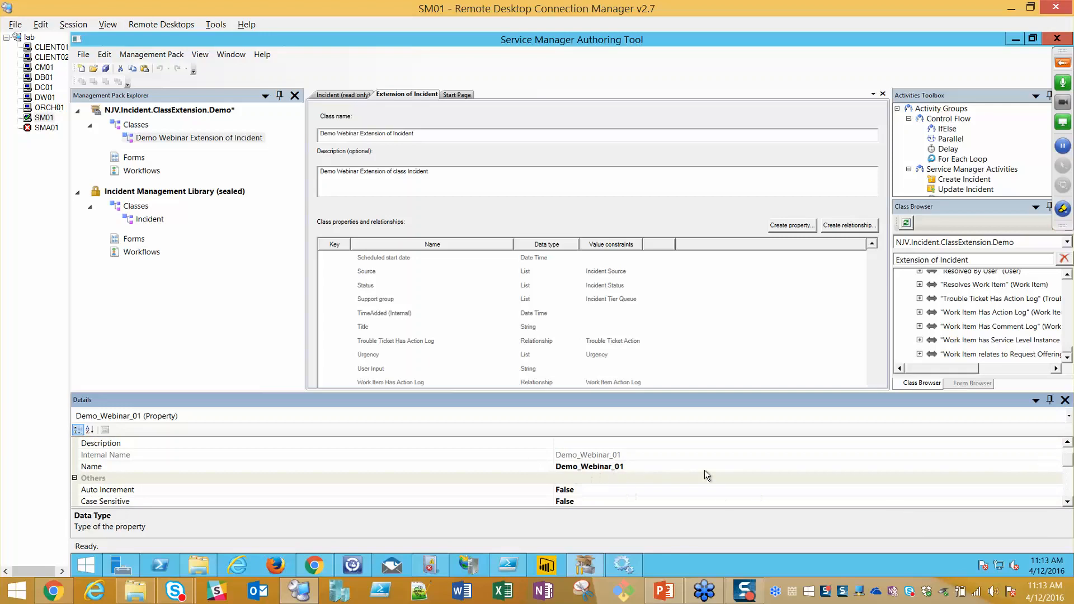
{"action": "left_click", "coordinate": [1068, 443]}
{"action": "left_click", "coordinate": [1068, 442]}
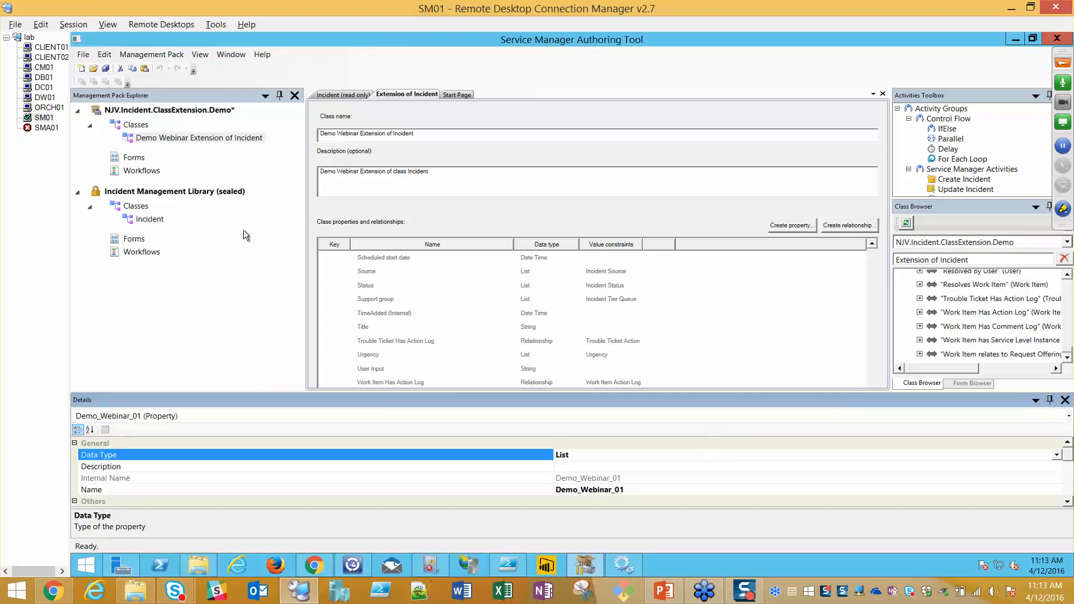
Save the NJV.Incident.ClassExtension.Demo management pack.
{"action": "left_click", "coordinate": [196, 110]}
{"action": "right_click", "coordinate": [196, 109]}
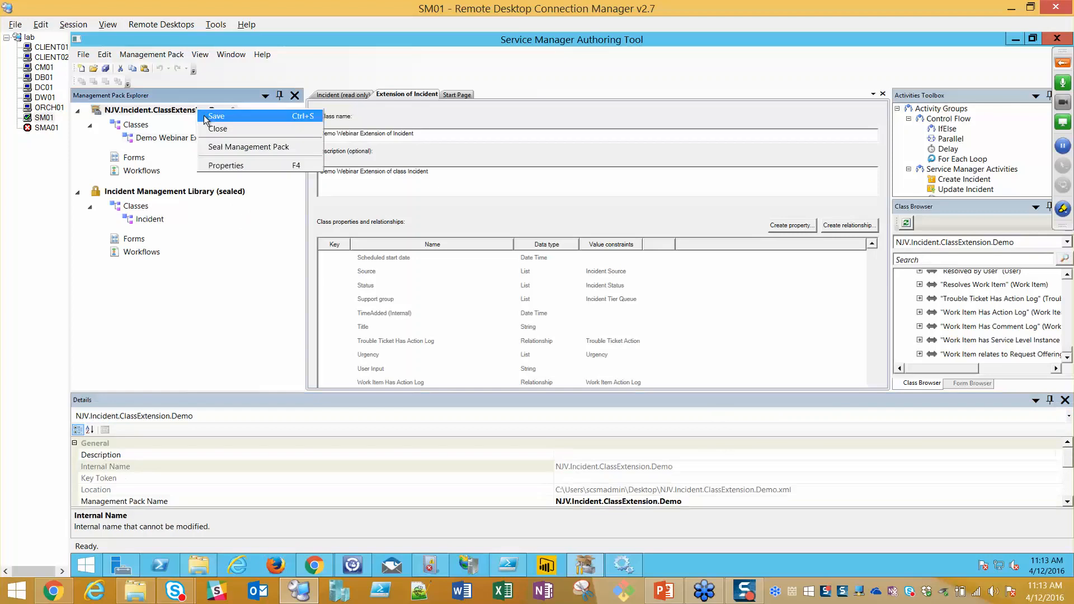
{"action": "left_click", "coordinate": [213, 121]}
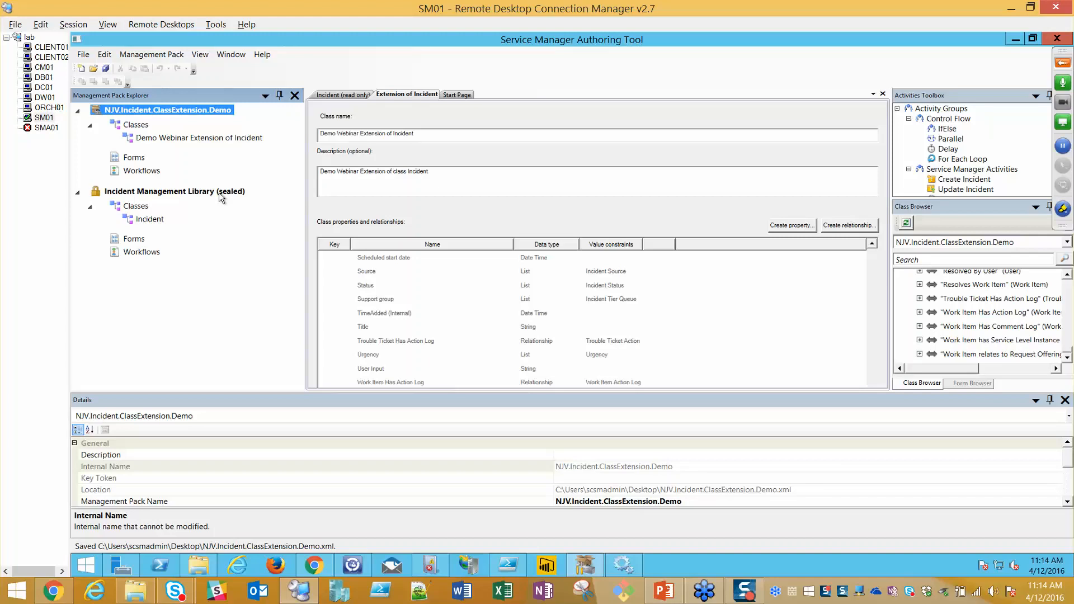
Start sealing the NJV.Incident.ClassExtension.Demo management pack and set the output directory to the Desktop.
{"action": "right_click", "coordinate": [193, 110]}
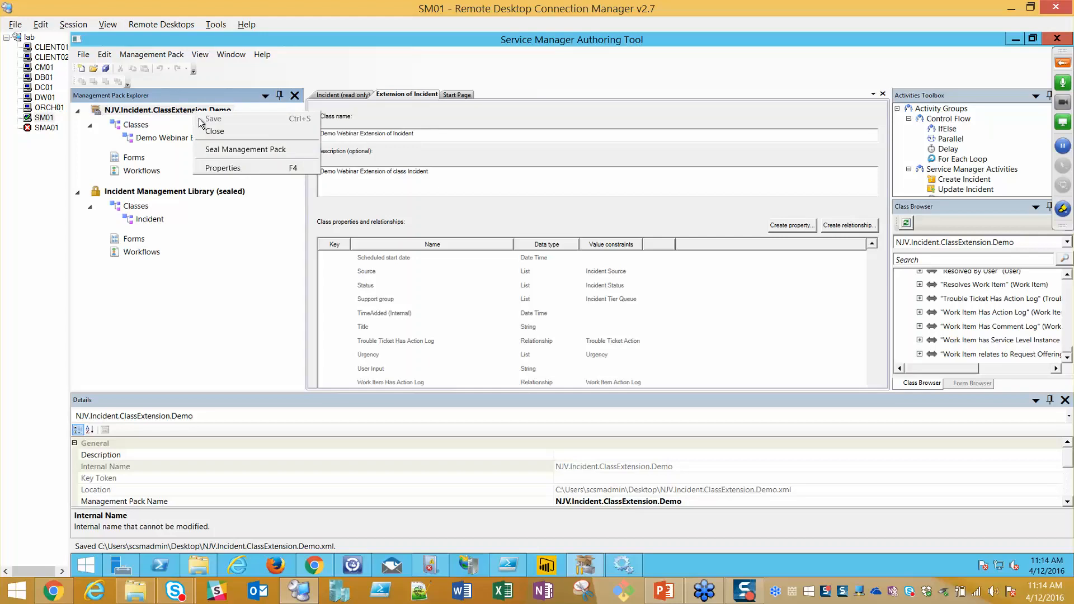
{"action": "left_click", "coordinate": [234, 155]}
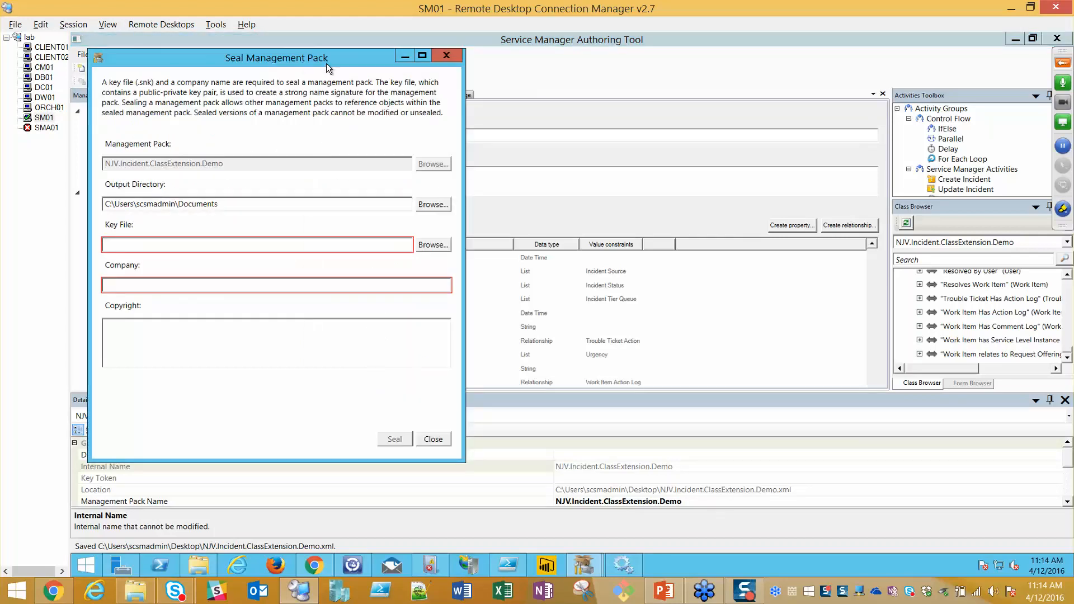
{"action": "left_click_drag", "start_coordinate": [327, 63], "coordinate": [422, 63]}
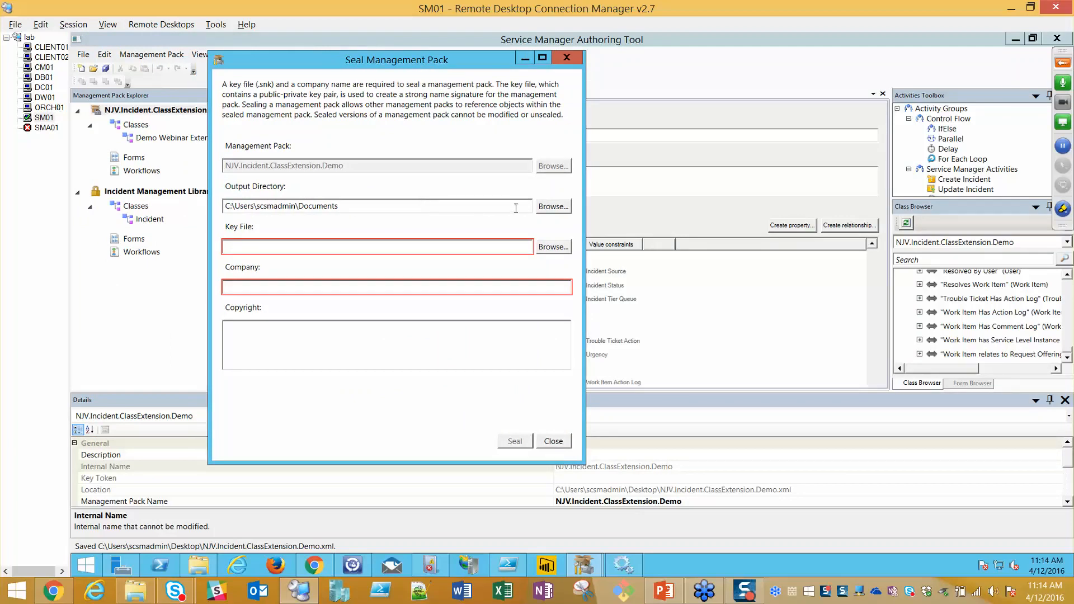
{"action": "left_click", "coordinate": [553, 207]}
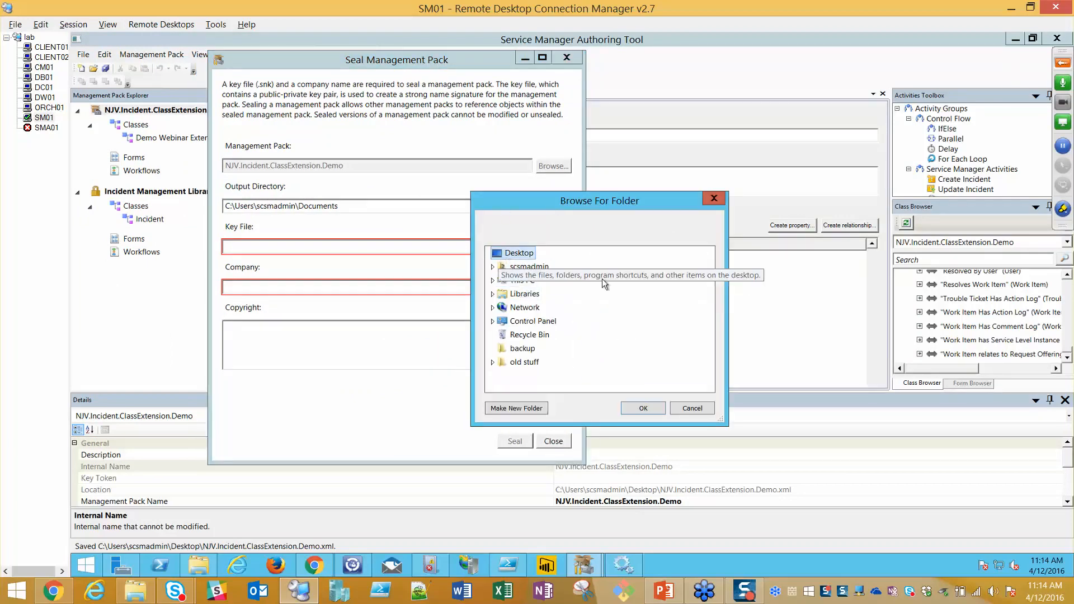
{"action": "left_click", "coordinate": [643, 409]}
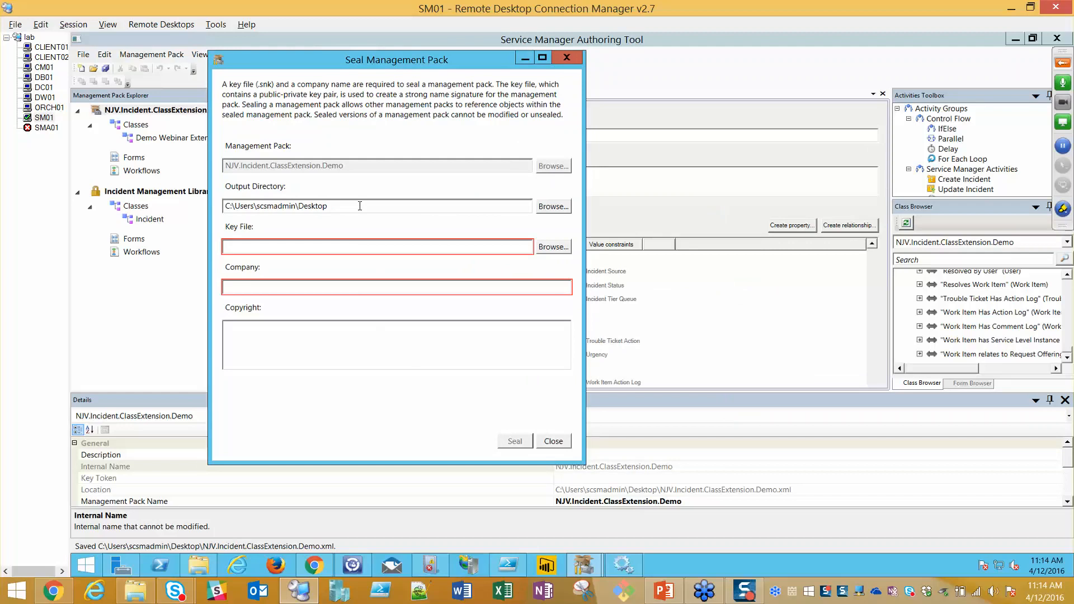
Seal the management pack using the key file CiresonSupportGroupKey.snk and the company name NJV, and close the sealing dialog.
{"action": "left_click", "coordinate": [545, 245]}
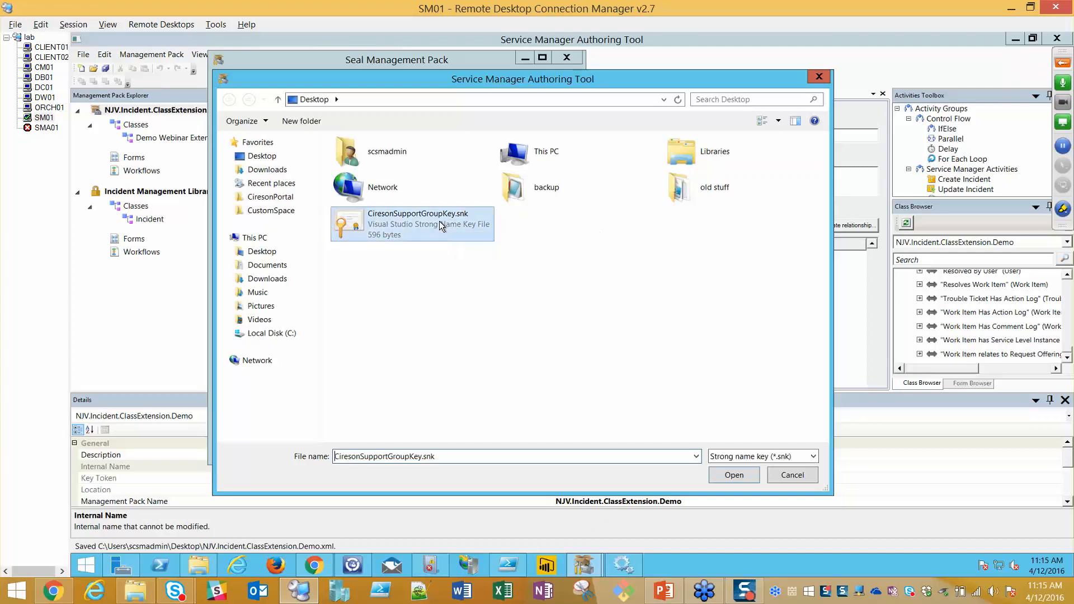
{"action": "double_click", "coordinate": [454, 227]}
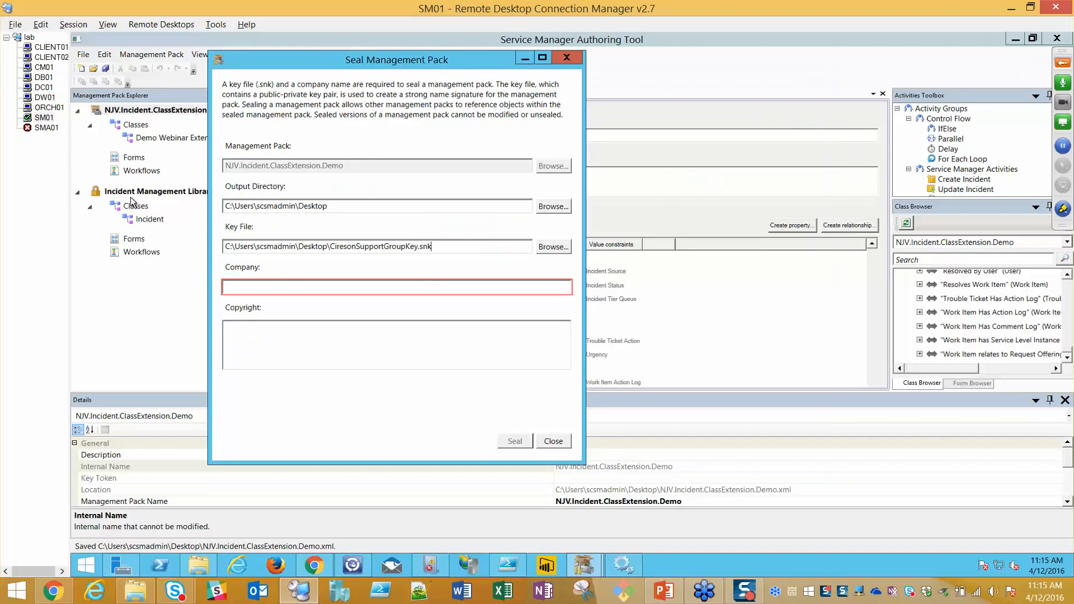
{"action": "left_click", "coordinate": [297, 287]}
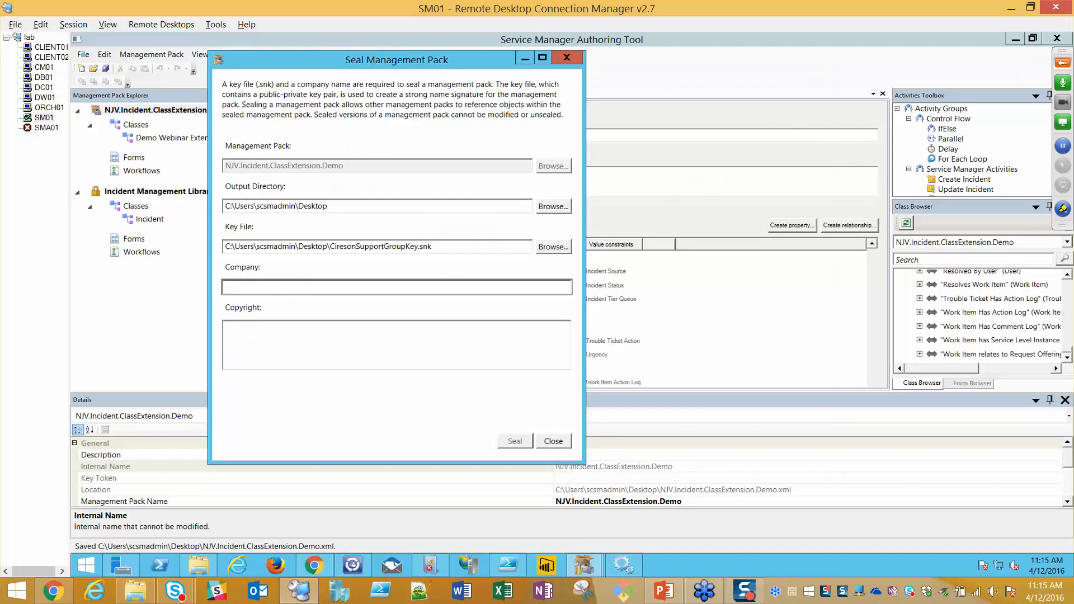
{"action": "type", "text": "NJV"}
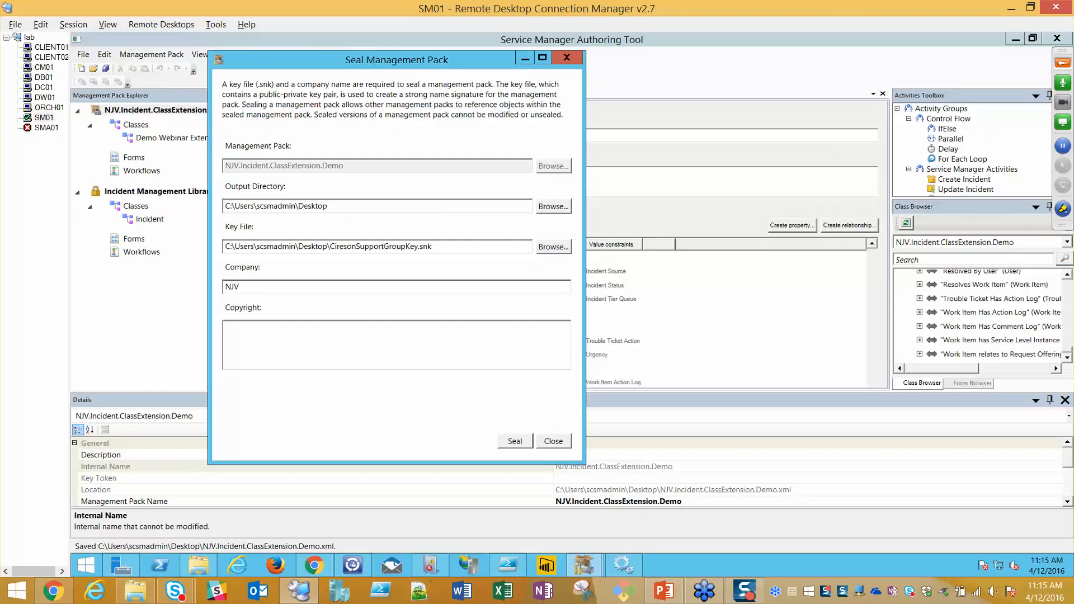
{"action": "left_click", "coordinate": [513, 442]}
{"action": "left_click", "coordinate": [542, 441]}
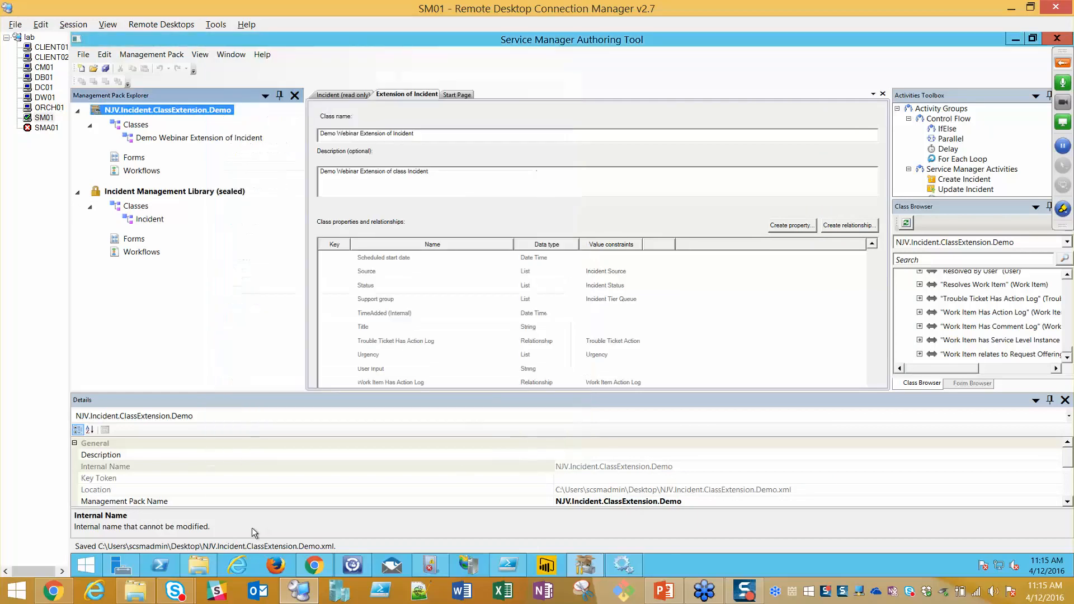
Switch to File Explorer and check the Desktop folder for the key file and the XML and MP versions of the management pack.
{"action": "left_click", "coordinate": [199, 567]}
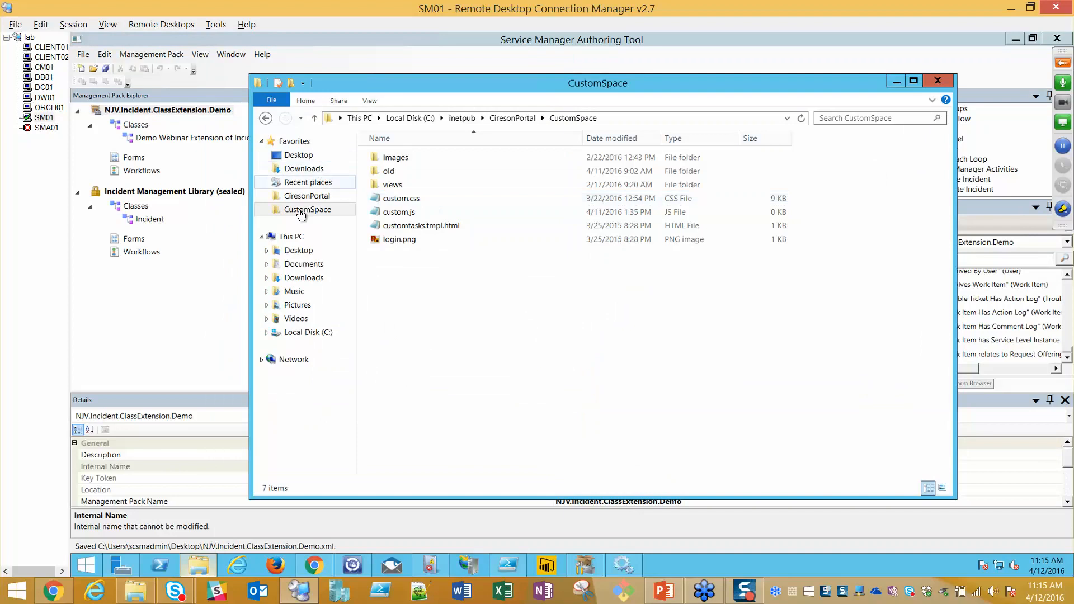
{"action": "left_click", "coordinate": [298, 155]}
{"action": "left_click", "coordinate": [503, 321]}
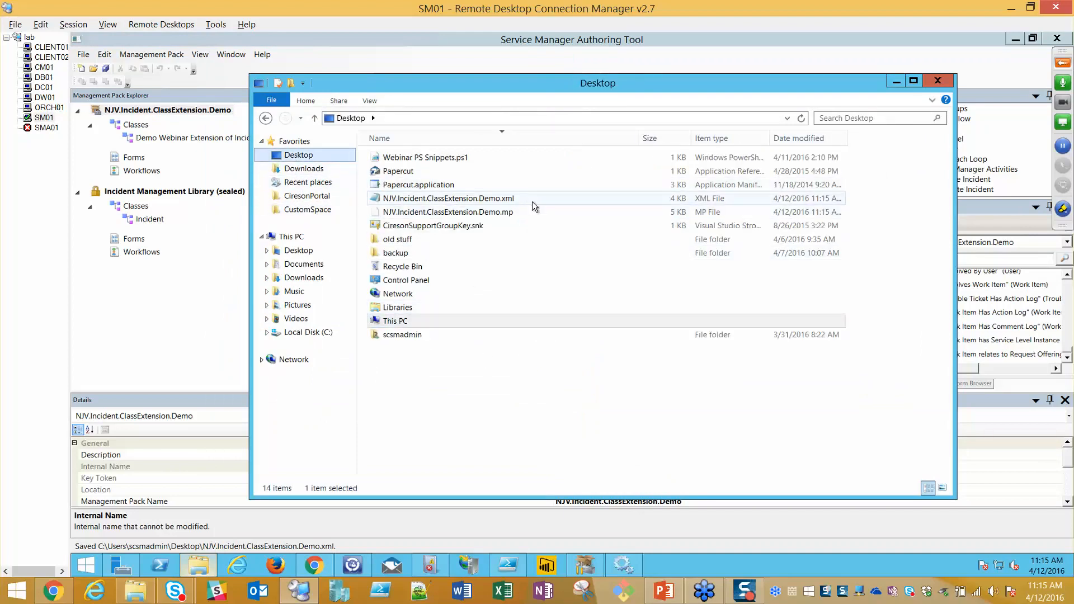
{"action": "left_click", "coordinate": [492, 227]}
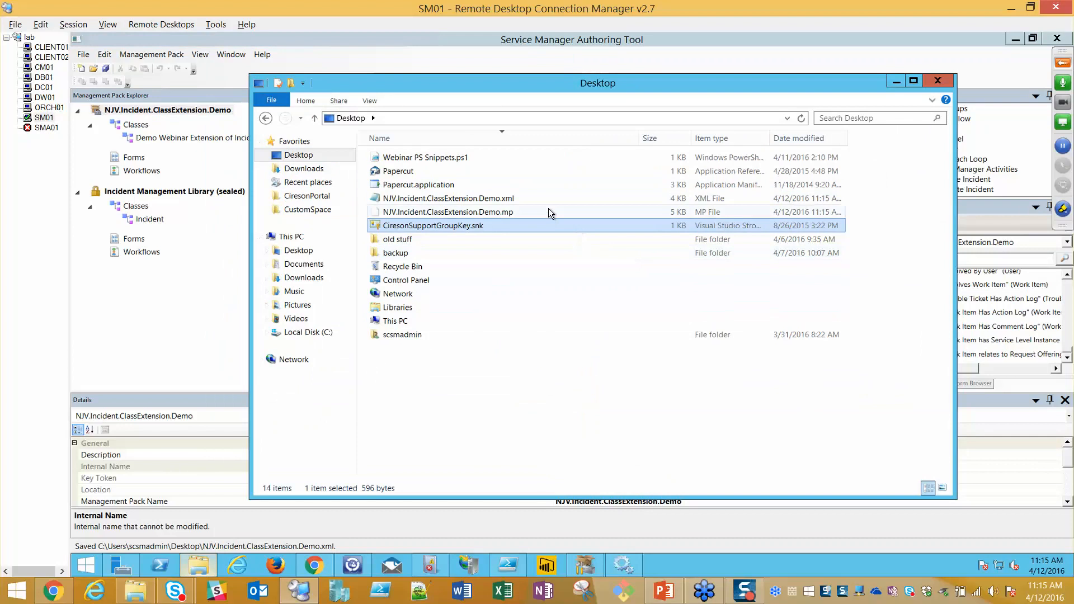
{"action": "left_click", "coordinate": [539, 197]}
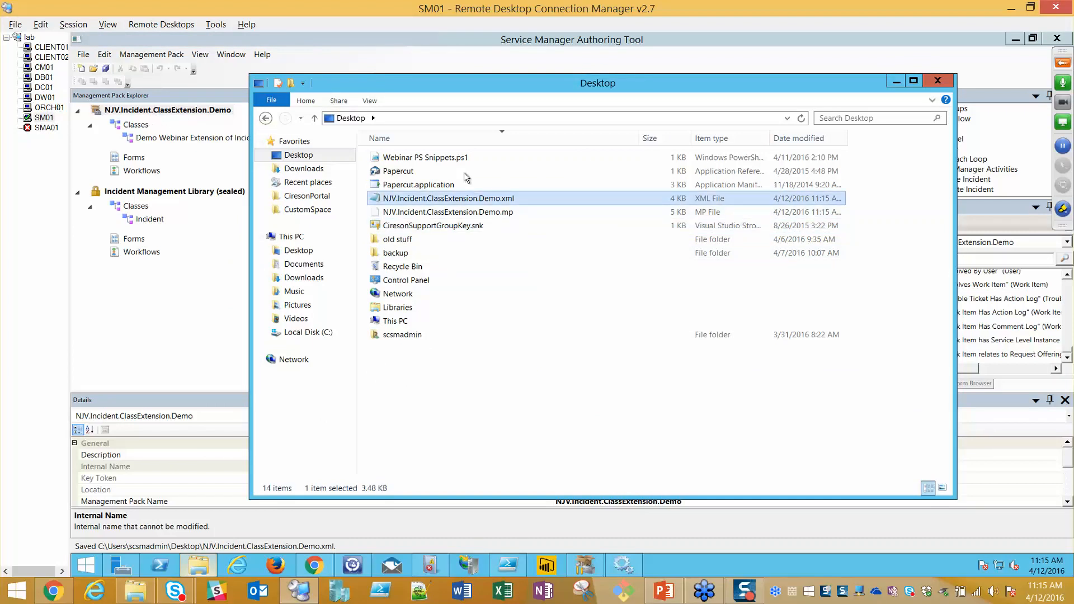
{"action": "left_click", "coordinate": [526, 211]}
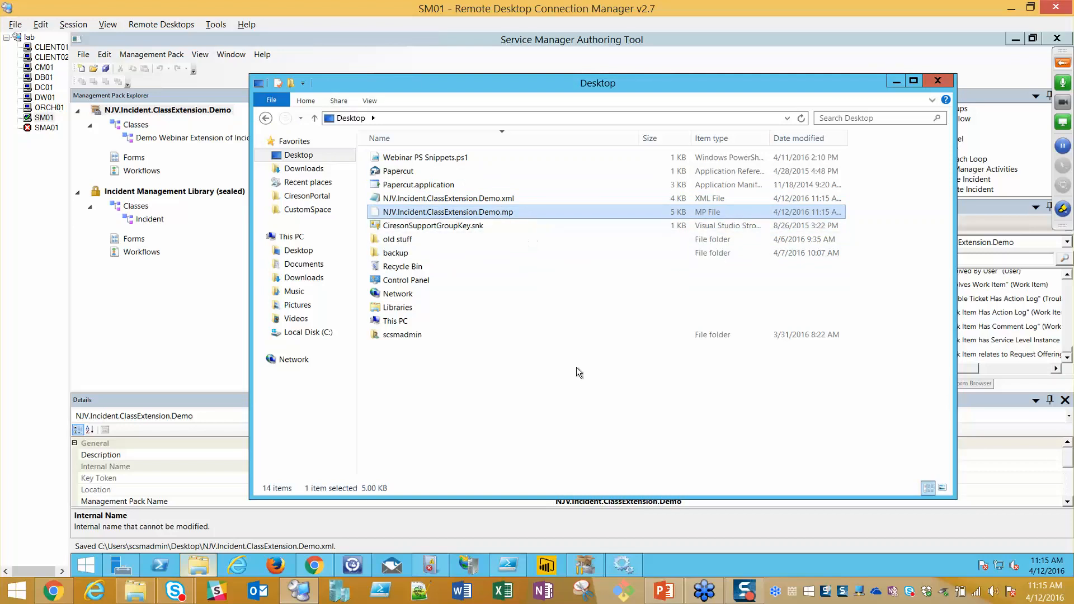
Switch to the Service Manager Console and start a management pack import from the Management Packs administration view.
{"action": "left_click", "coordinate": [353, 565]}
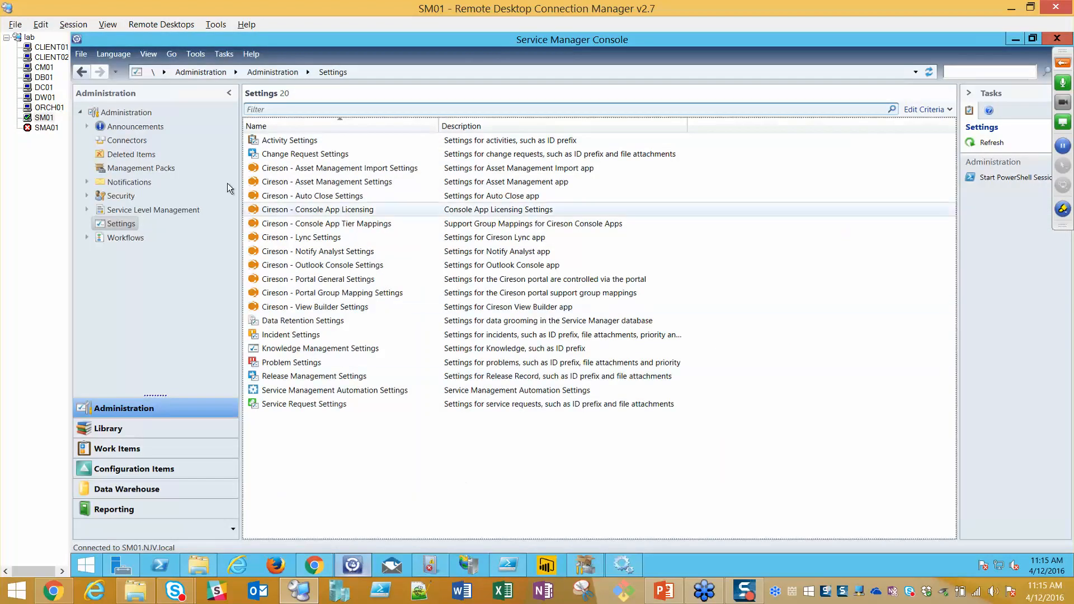
{"action": "left_click", "coordinate": [148, 167]}
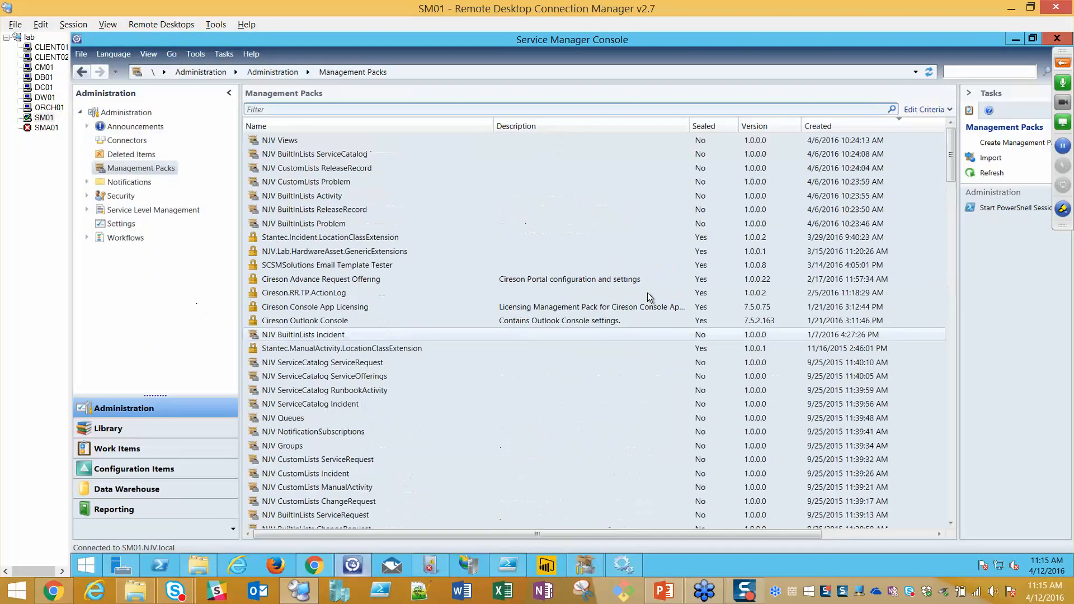
{"action": "left_click", "coordinate": [991, 223]}
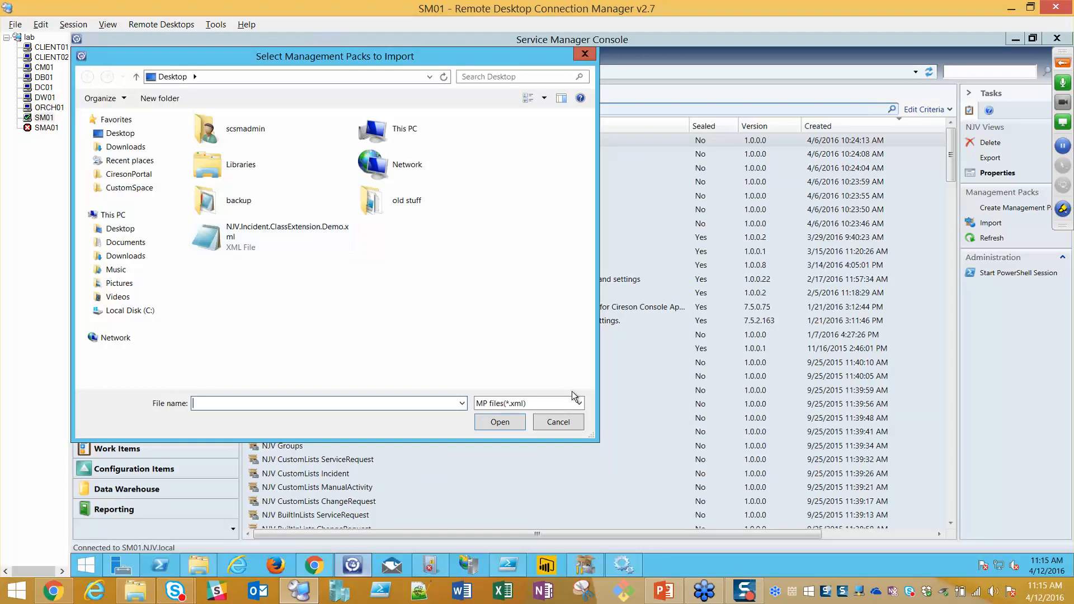
Filter the files to MP files (*.mp), choose NJV.Incident.ClassExtension.Demo.mp from the Desktop, and import it.
{"action": "left_click", "coordinate": [549, 403]}
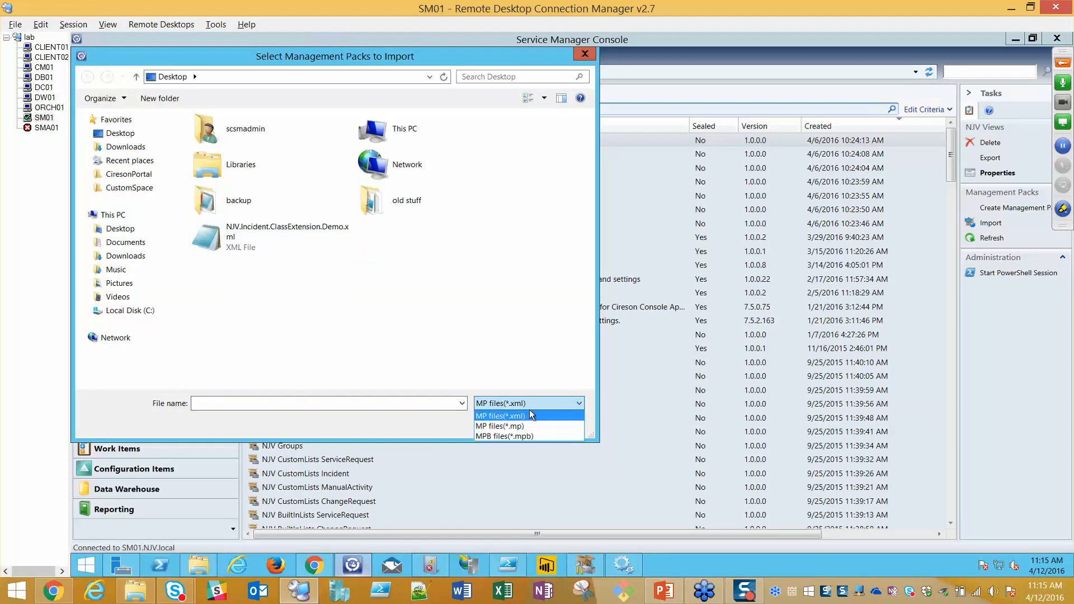
{"action": "left_click", "coordinate": [260, 233]}
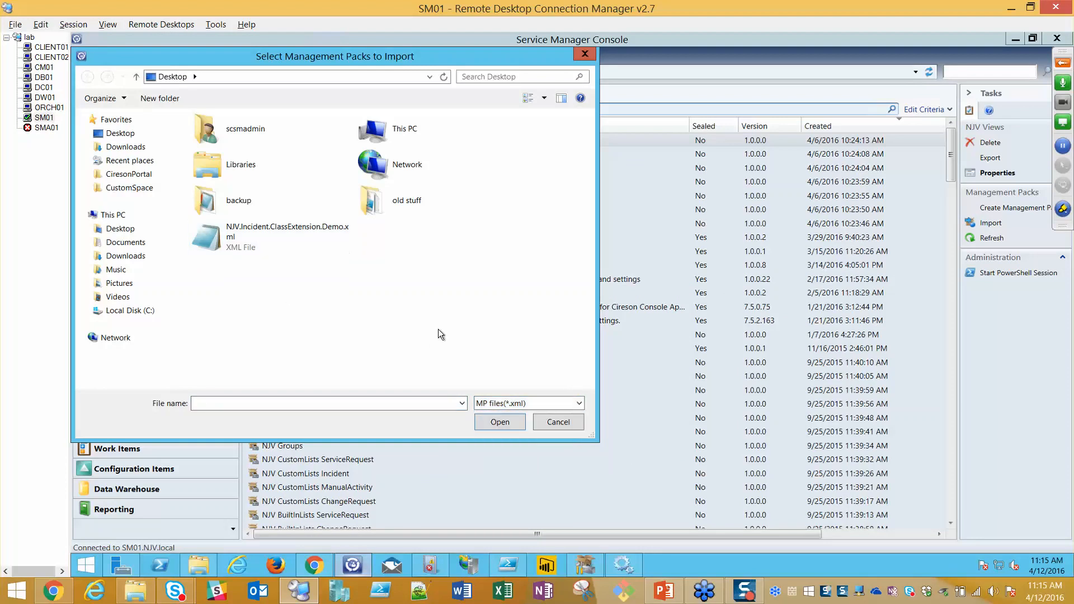
{"action": "left_click", "coordinate": [551, 401]}
{"action": "left_click", "coordinate": [533, 425]}
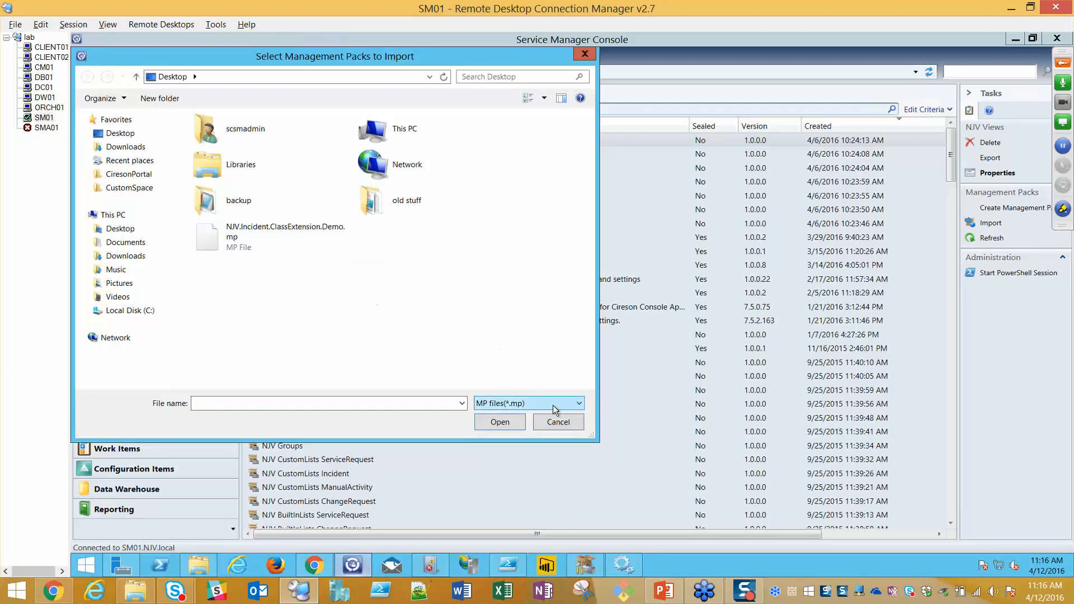
{"action": "double_click", "coordinate": [281, 240]}
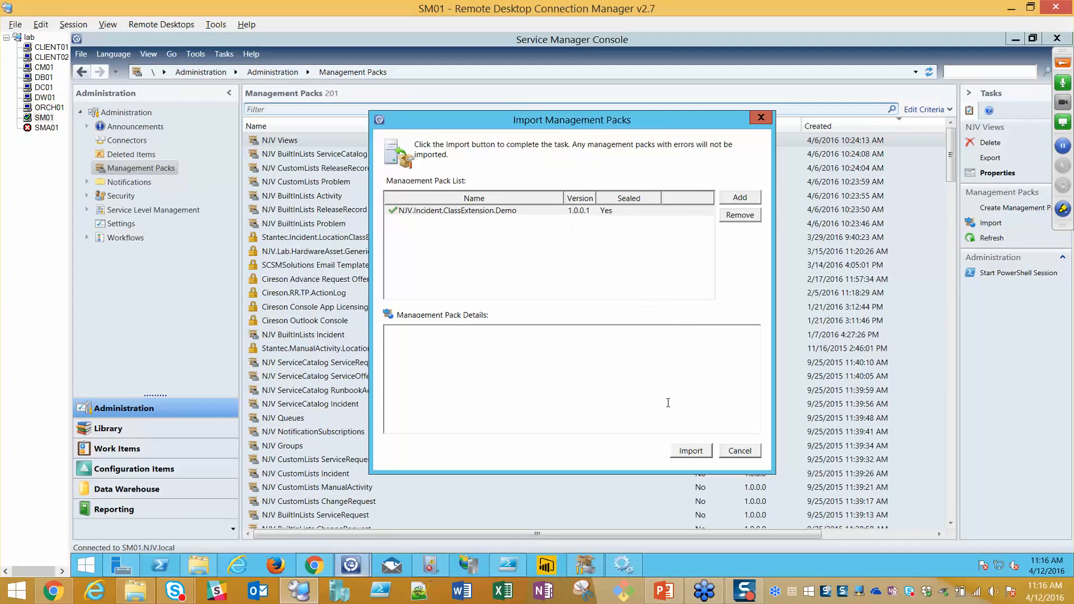
{"action": "left_click", "coordinate": [679, 452]}
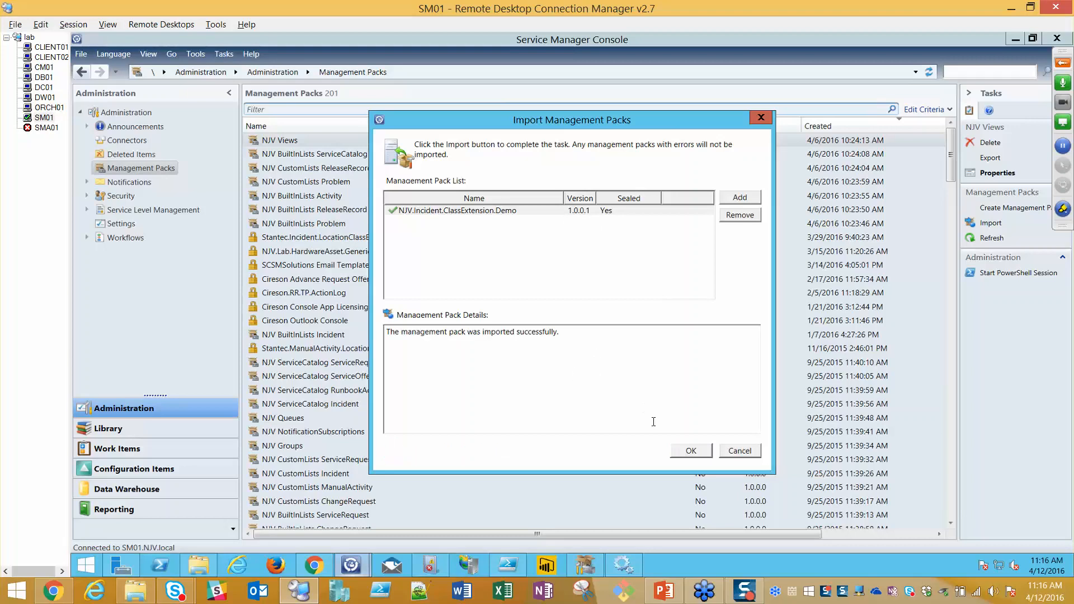
Close the management pack import dialog, return to the Service Manager Console and open incident IR6819 from the All Incidents view.
{"action": "left_click", "coordinate": [690, 451]}
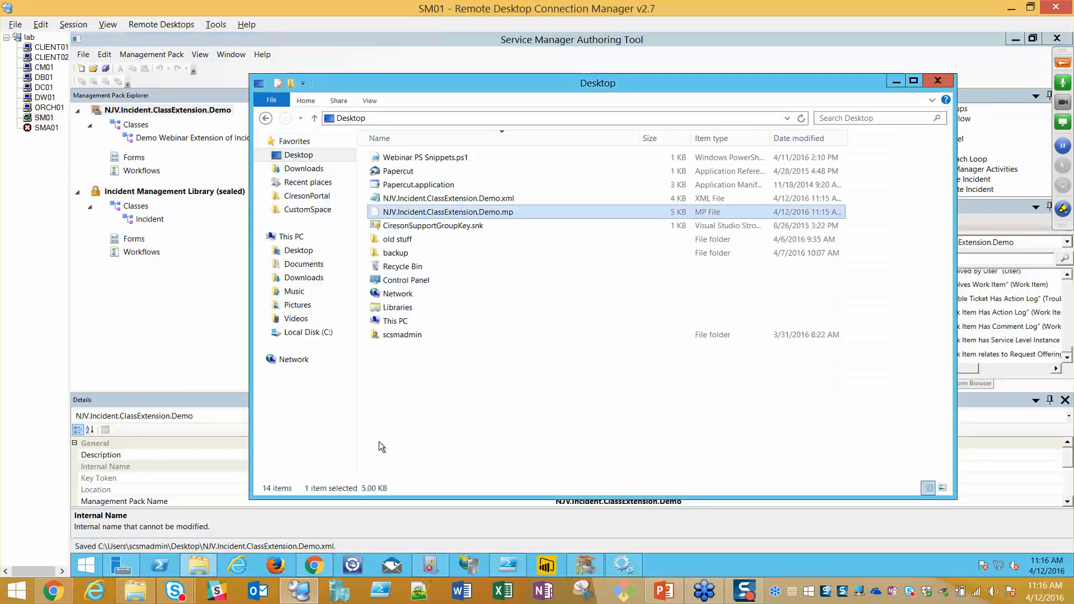
{"action": "left_click", "coordinate": [352, 566]}
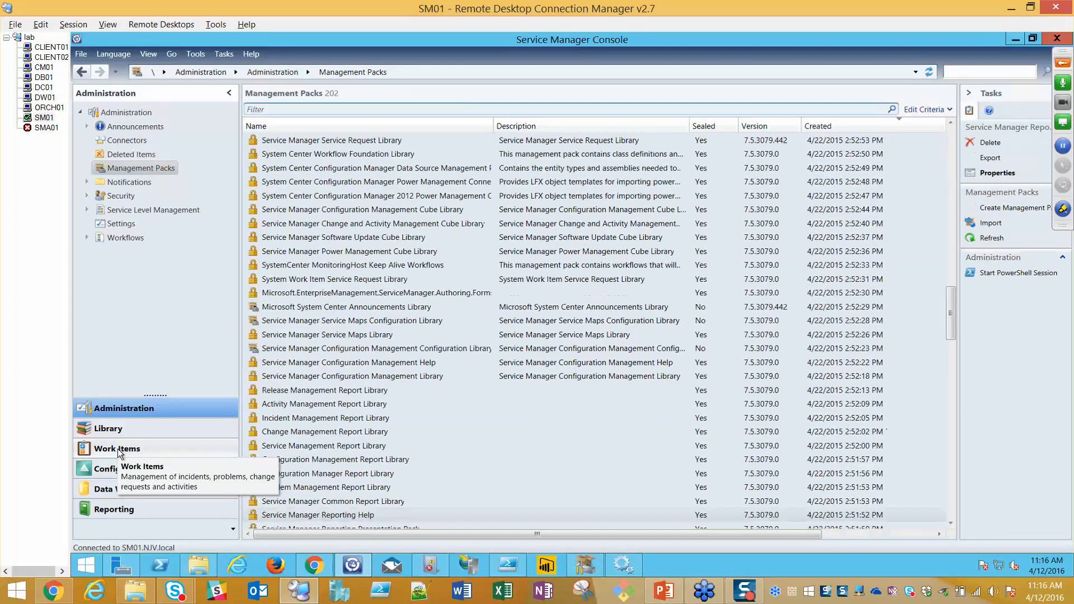
{"action": "left_click", "coordinate": [118, 449]}
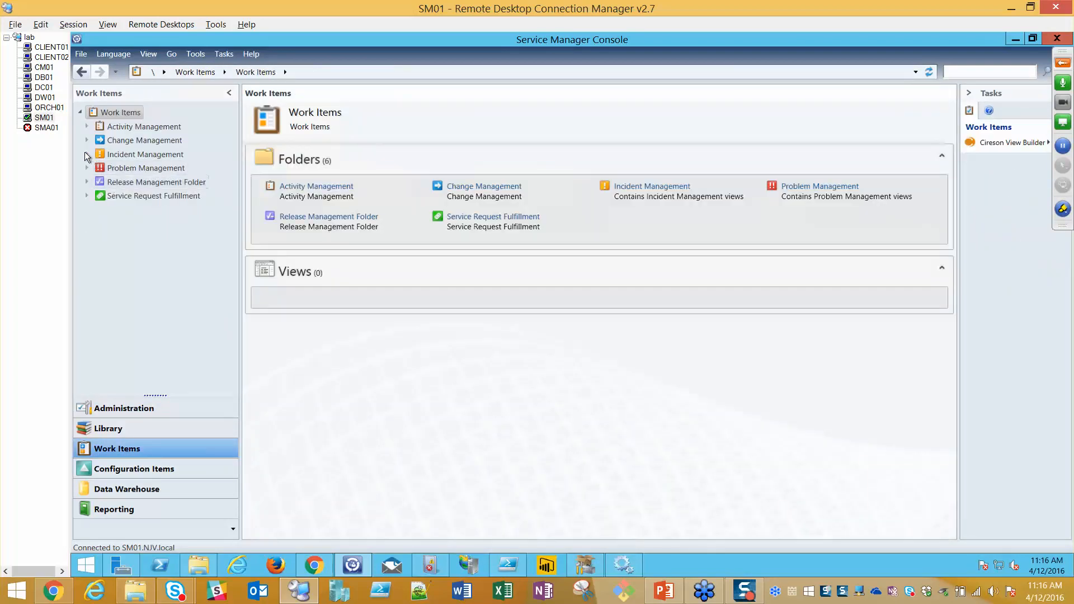
{"action": "left_click", "coordinate": [86, 153]}
{"action": "left_click", "coordinate": [118, 170]}
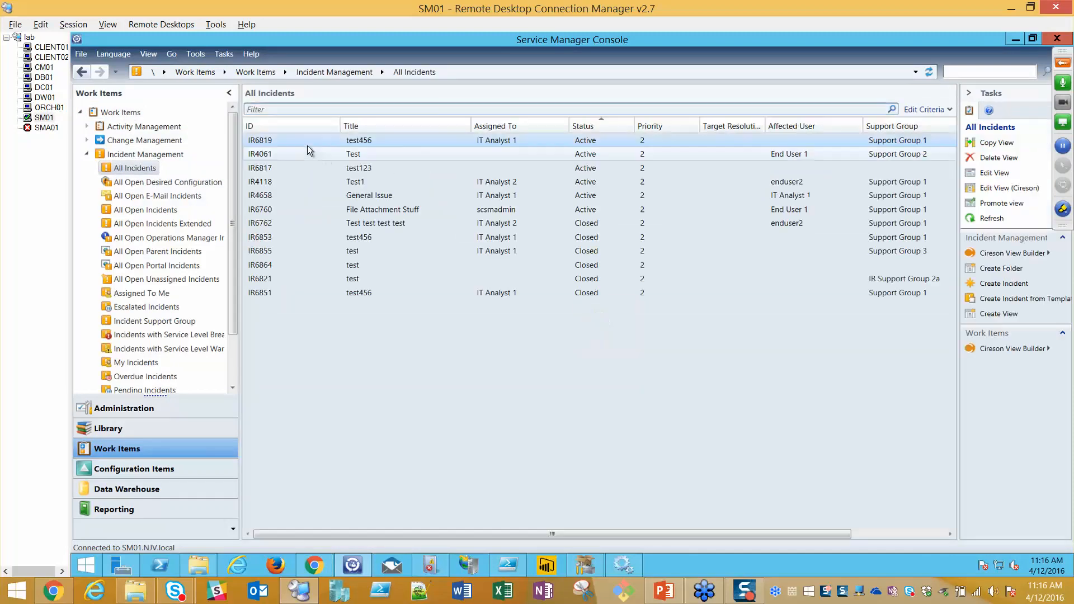
{"action": "double_click", "coordinate": [289, 143]}
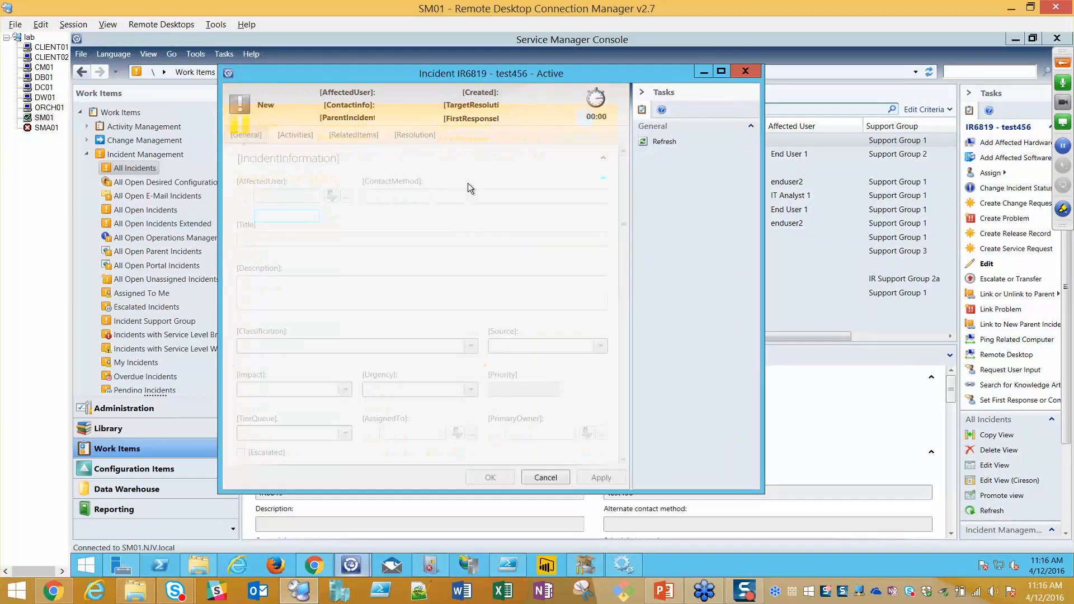
Check the Demo_Webinar_01 list property among the incident's extensions, and close the incident form without saving.
{"action": "left_click", "coordinate": [297, 95]}
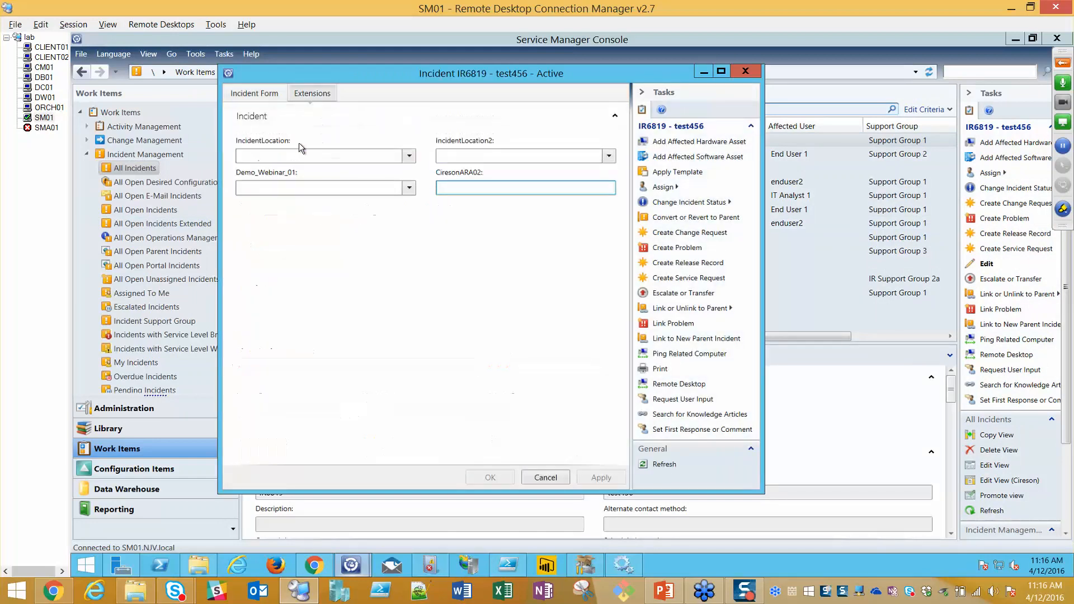
{"action": "left_click", "coordinate": [406, 194]}
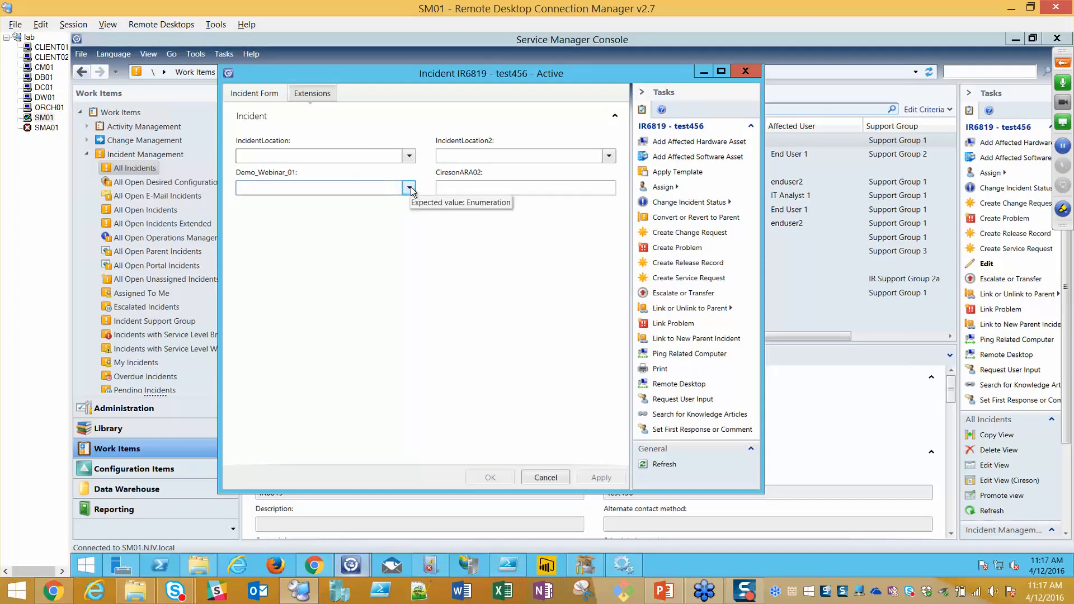
{"action": "left_click", "coordinate": [473, 187]}
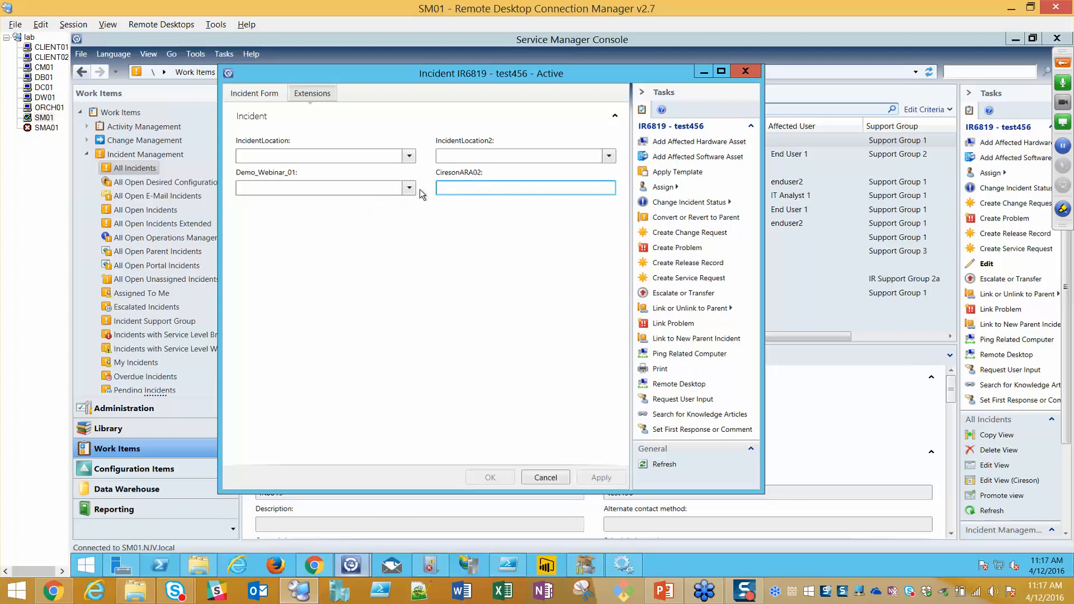
{"action": "left_click", "coordinate": [369, 189]}
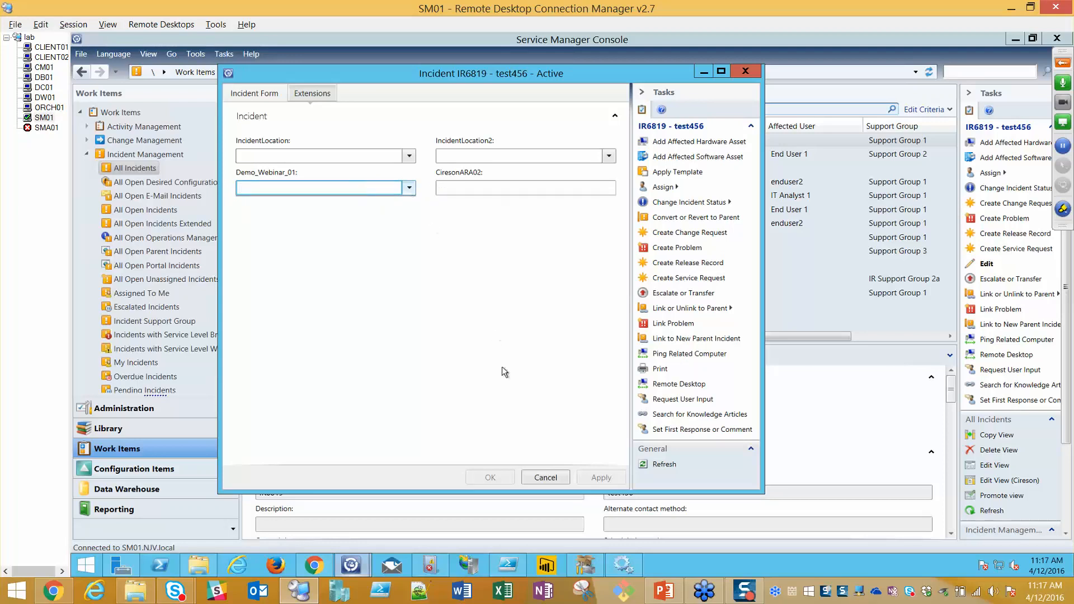
{"action": "left_click", "coordinate": [546, 478]}
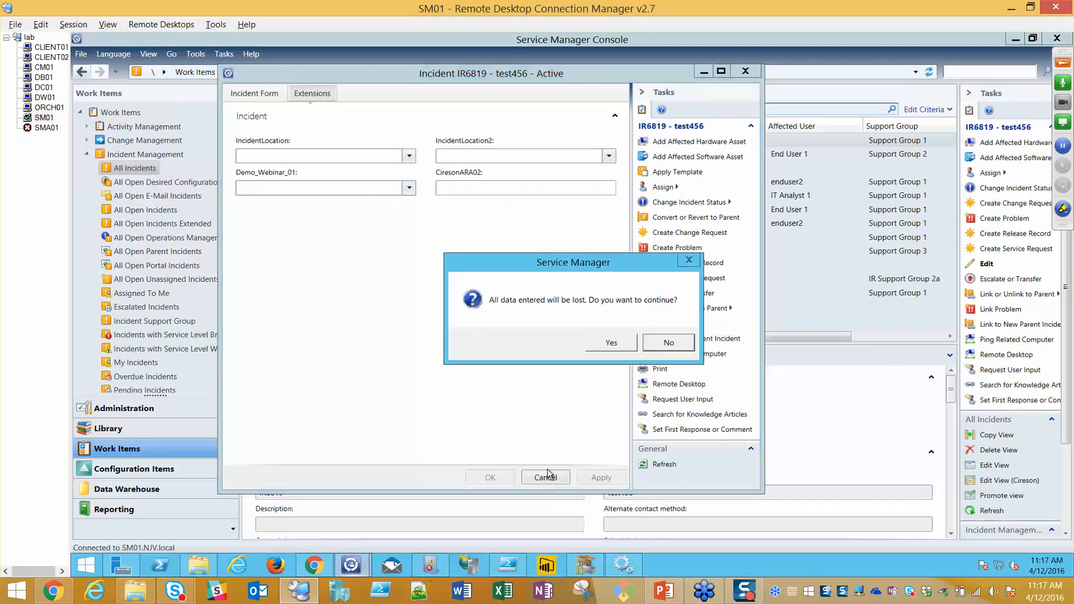
{"action": "left_click", "coordinate": [610, 344]}
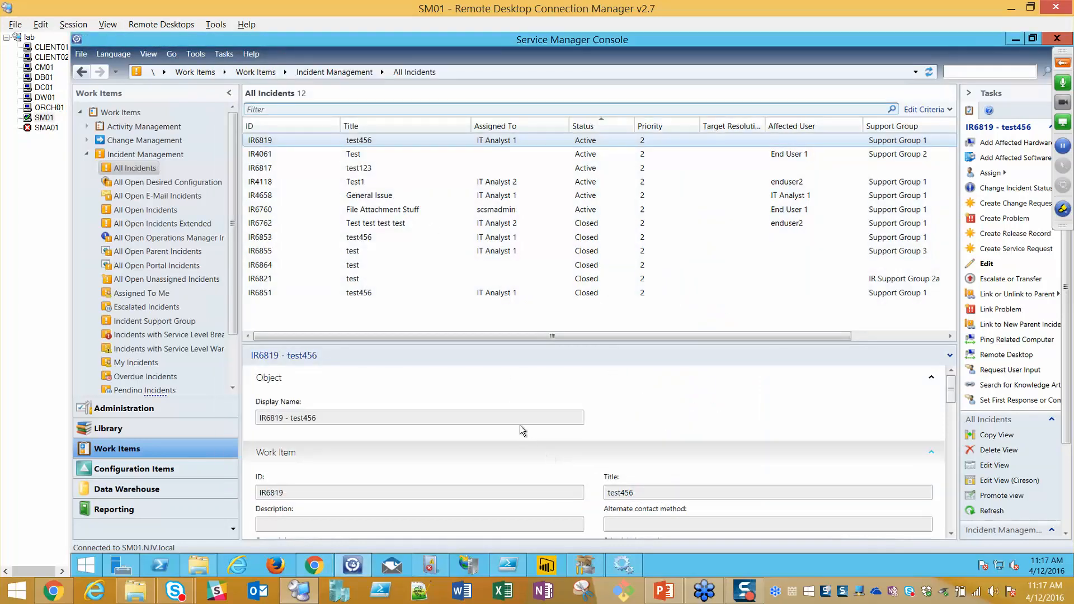
Filter the management packs in Administration by njv and select NJV.Incident.ClassExtension.Demo.
{"action": "left_click", "coordinate": [129, 408]}
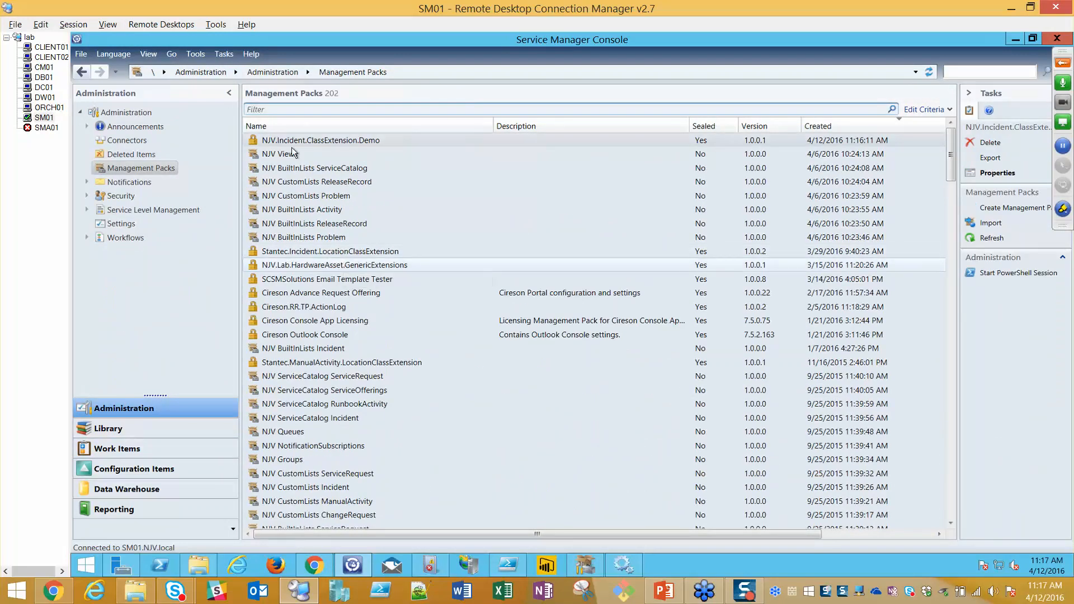
{"action": "left_click", "coordinate": [264, 112]}
{"action": "type", "text": "njv"}
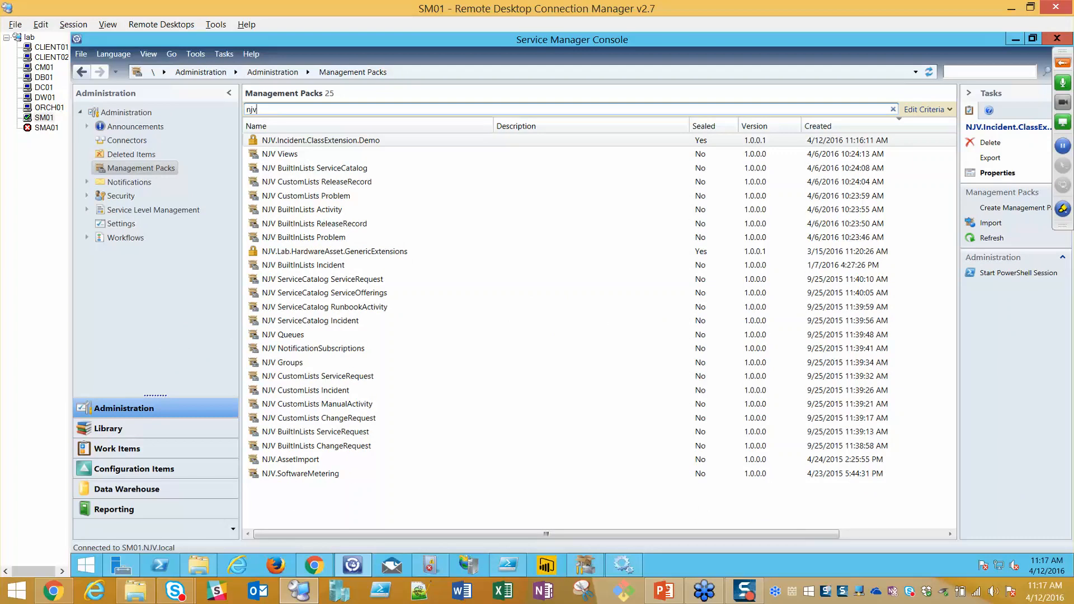
{"action": "left_click", "coordinate": [330, 139]}
Switch to File Explorer, select NJV.Incident.ClassExtension.Demo.xml, and check the matching management pack in the Service Manager Authoring Tool.
{"action": "left_click", "coordinate": [200, 564]}
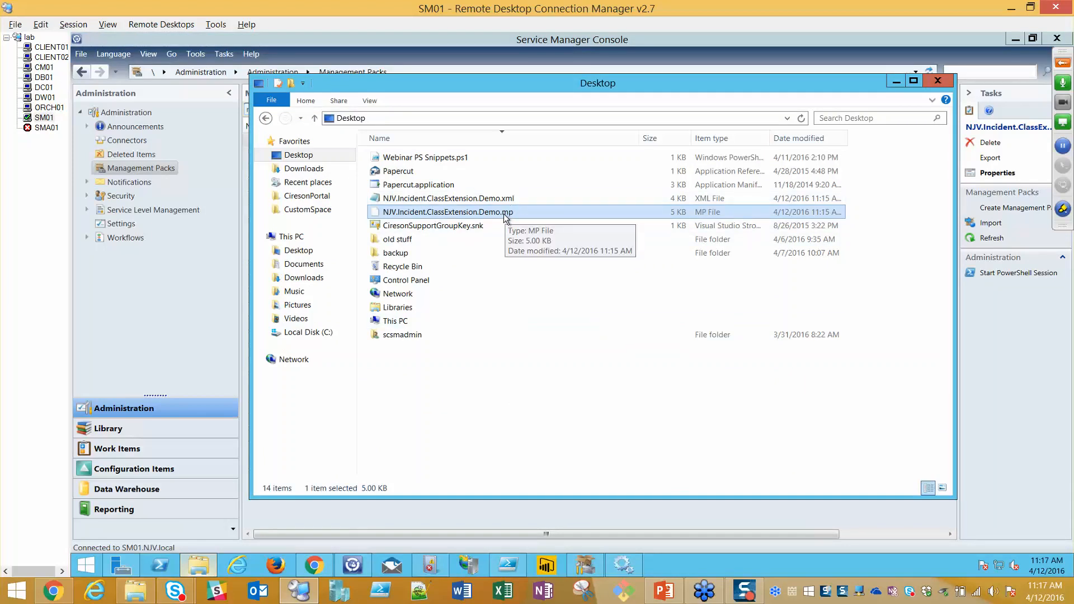
{"action": "left_click", "coordinate": [528, 198]}
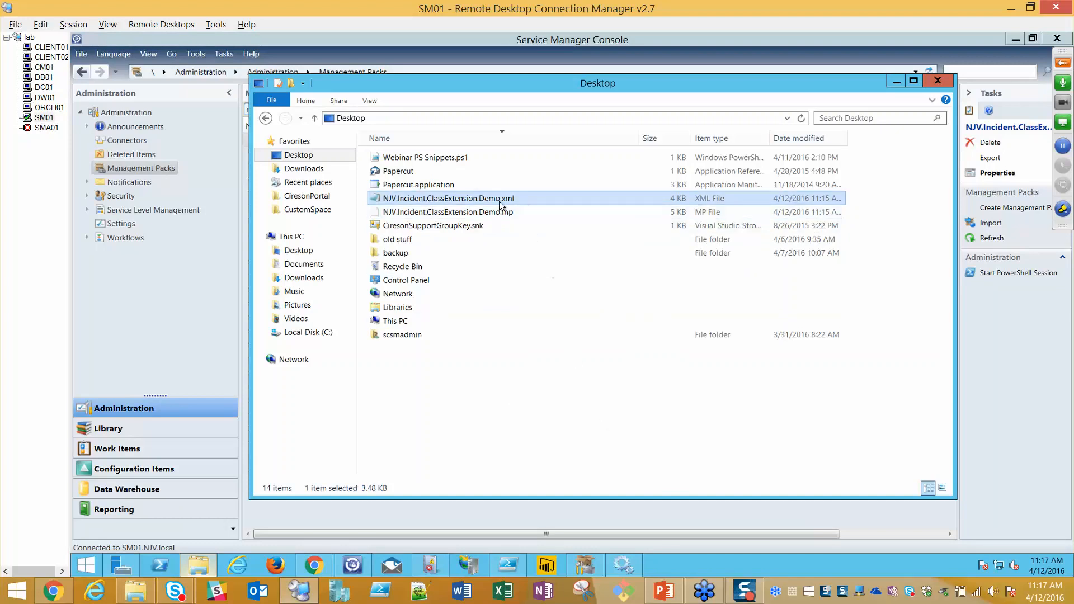
{"action": "left_click", "coordinate": [590, 563]}
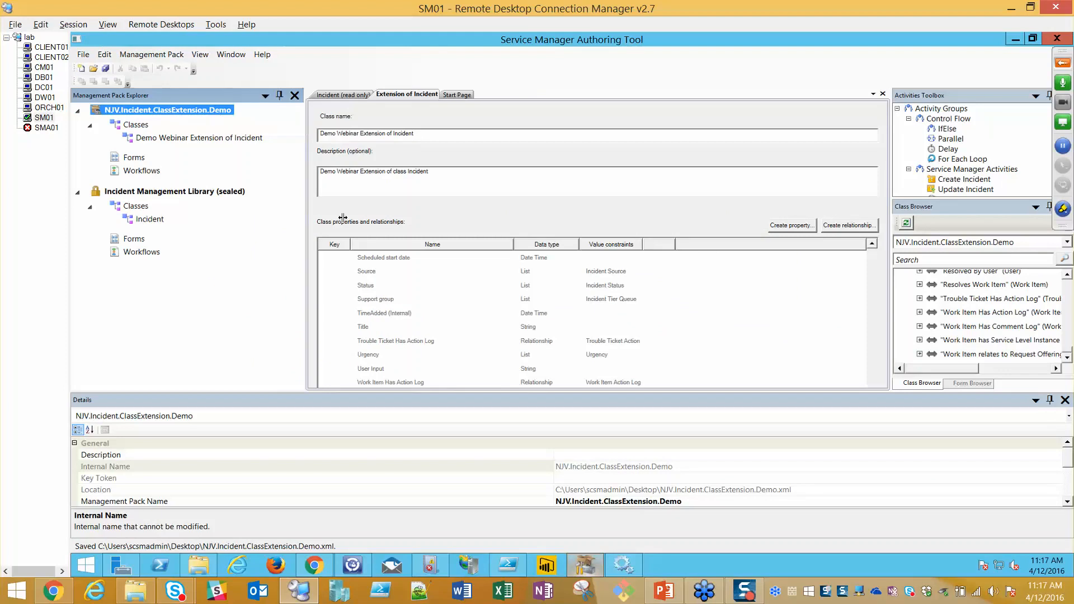
{"action": "left_click", "coordinate": [207, 569]}
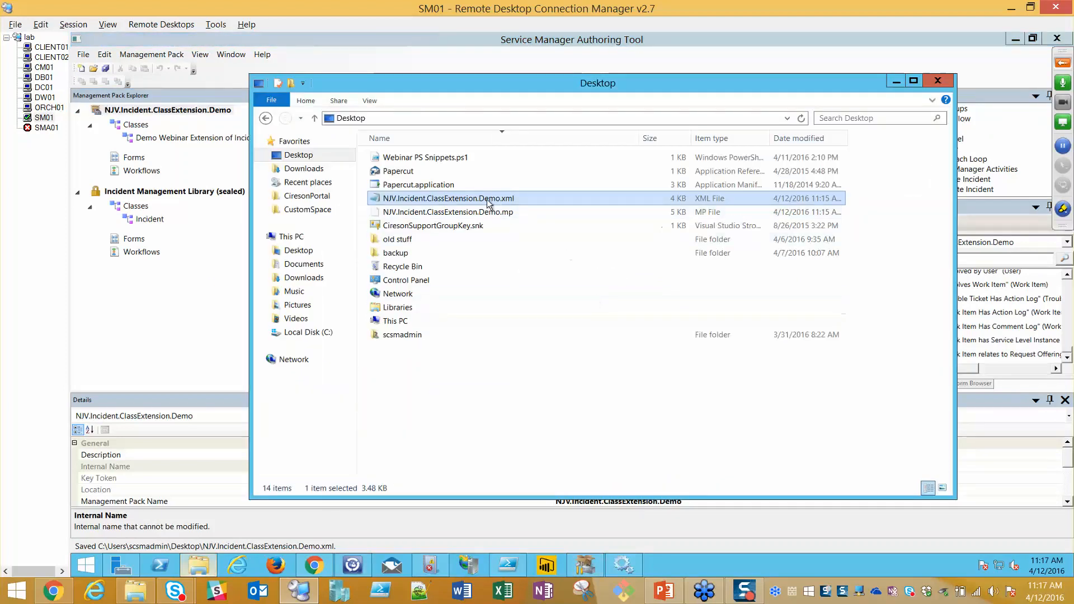
{"action": "left_click", "coordinate": [201, 312]}
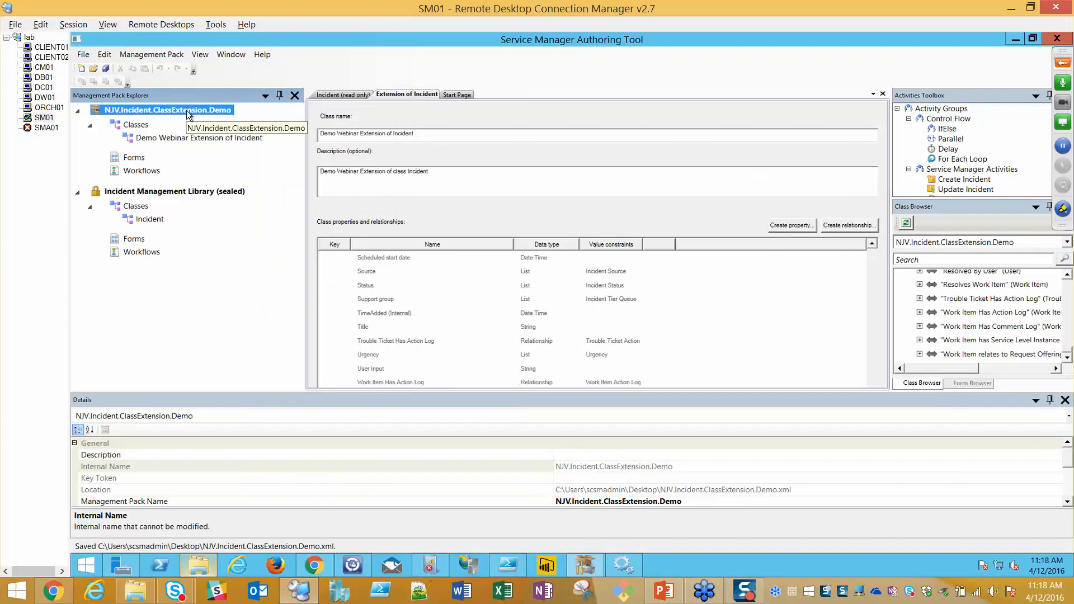
Check the Service Manager Console briefly, and compare the XML and MP files of NJV.Incident.ClassExtension.Demo in File Explorer.
{"action": "left_click", "coordinate": [200, 567]}
{"action": "left_click", "coordinate": [358, 566]}
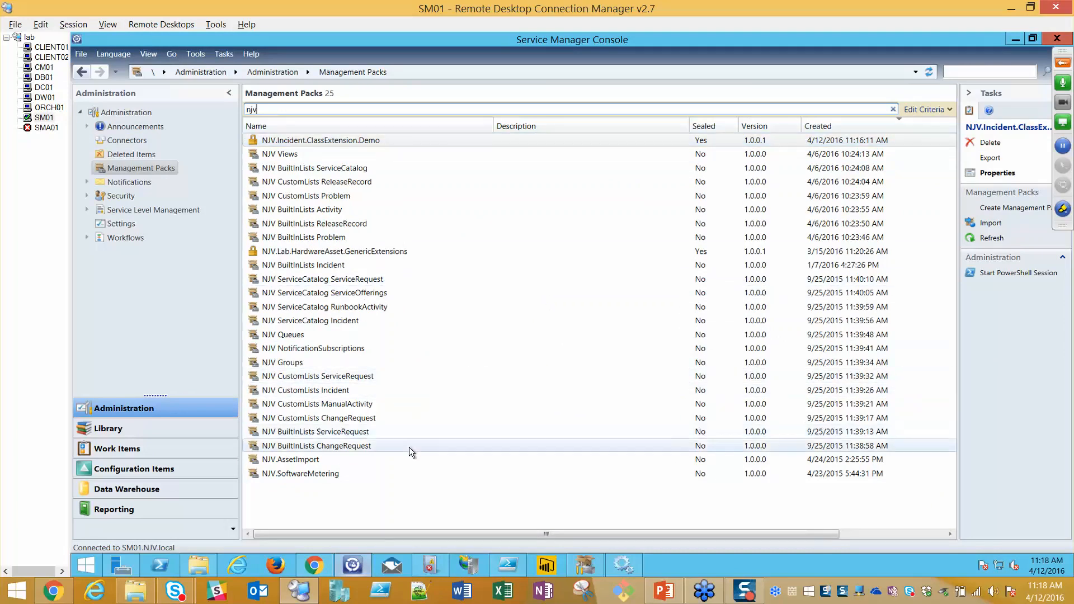
{"action": "left_click", "coordinate": [357, 566]}
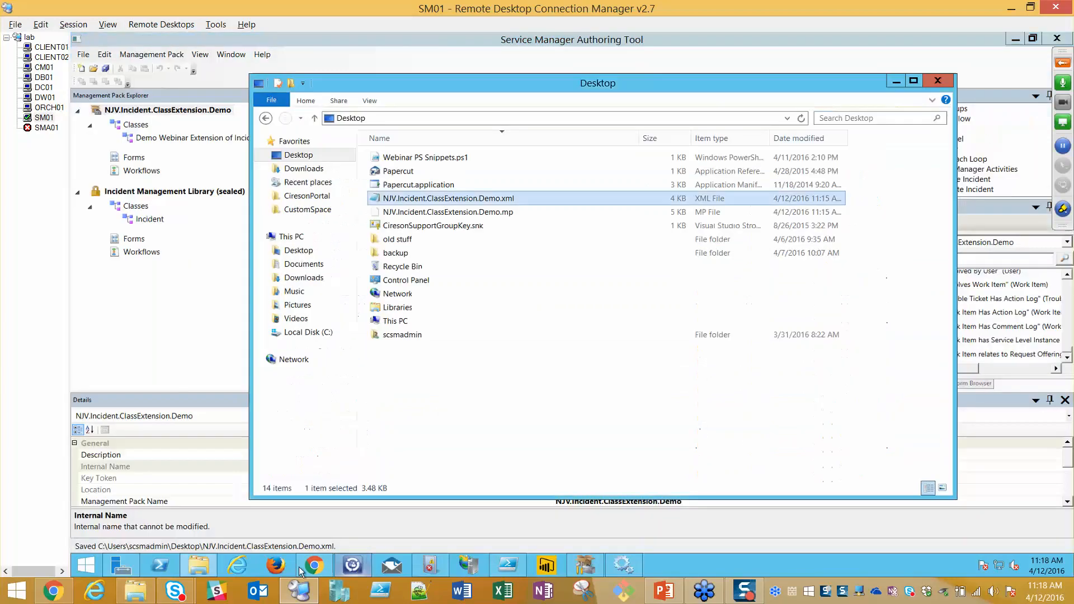
{"action": "left_click", "coordinate": [528, 207]}
{"action": "left_click", "coordinate": [533, 199]}
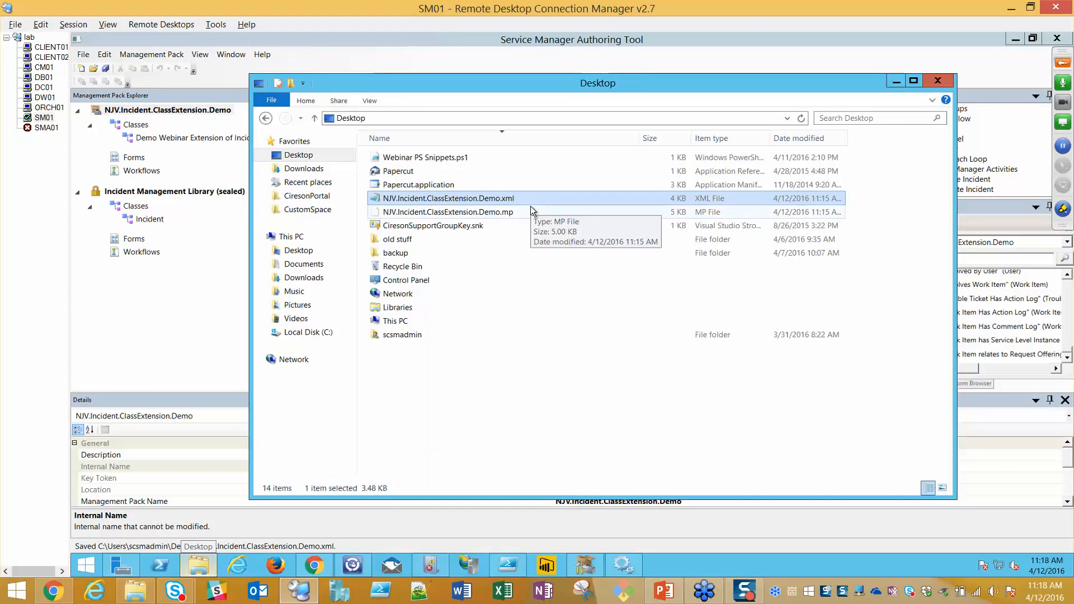
{"action": "left_click", "coordinate": [531, 207]}
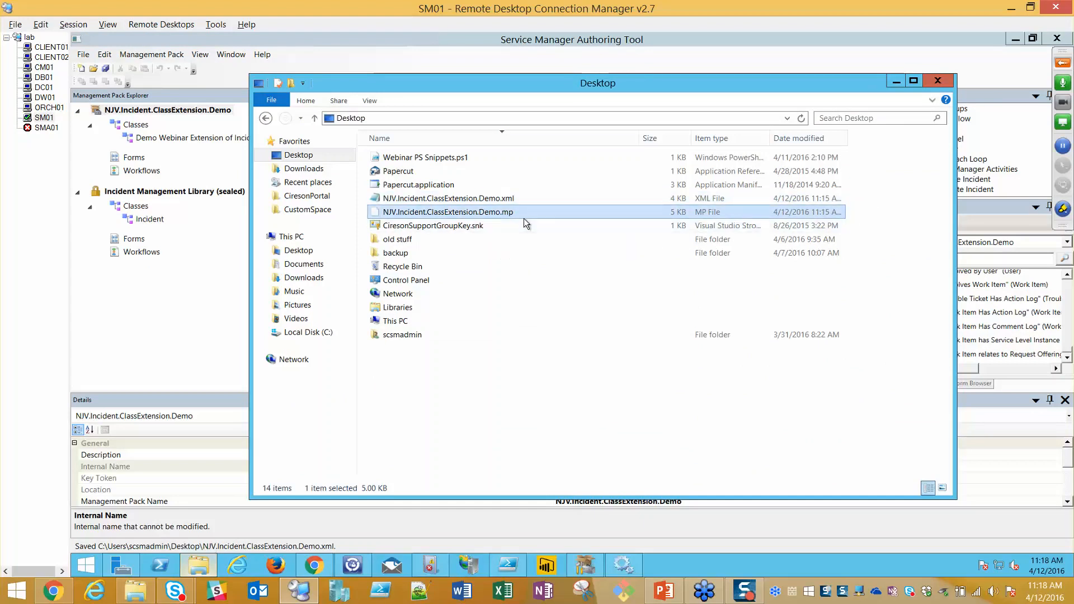
{"action": "left_click", "coordinate": [541, 197]}
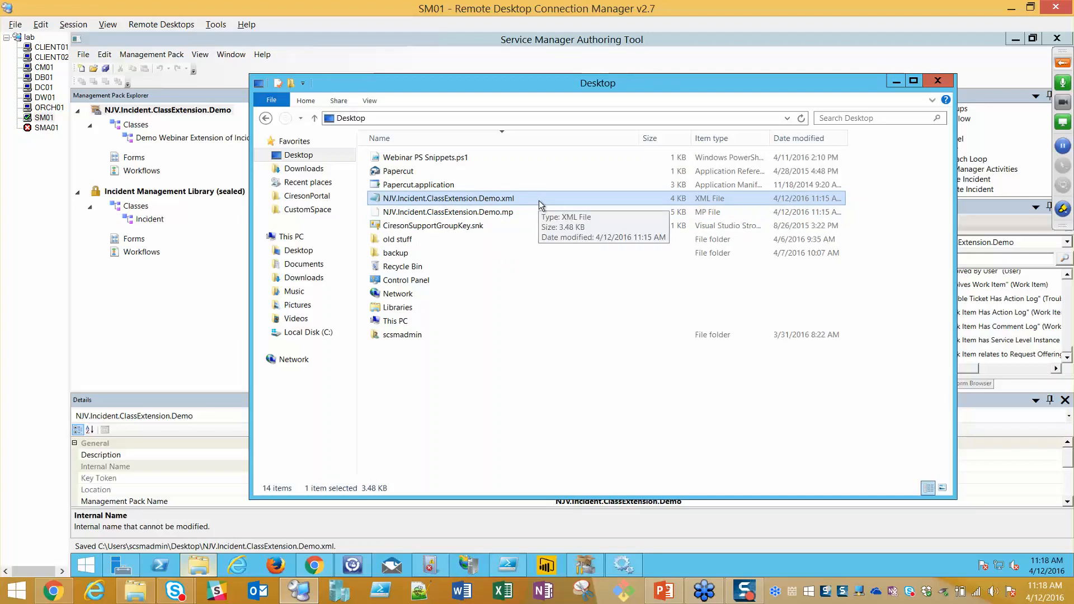
{"action": "left_click", "coordinate": [532, 216]}
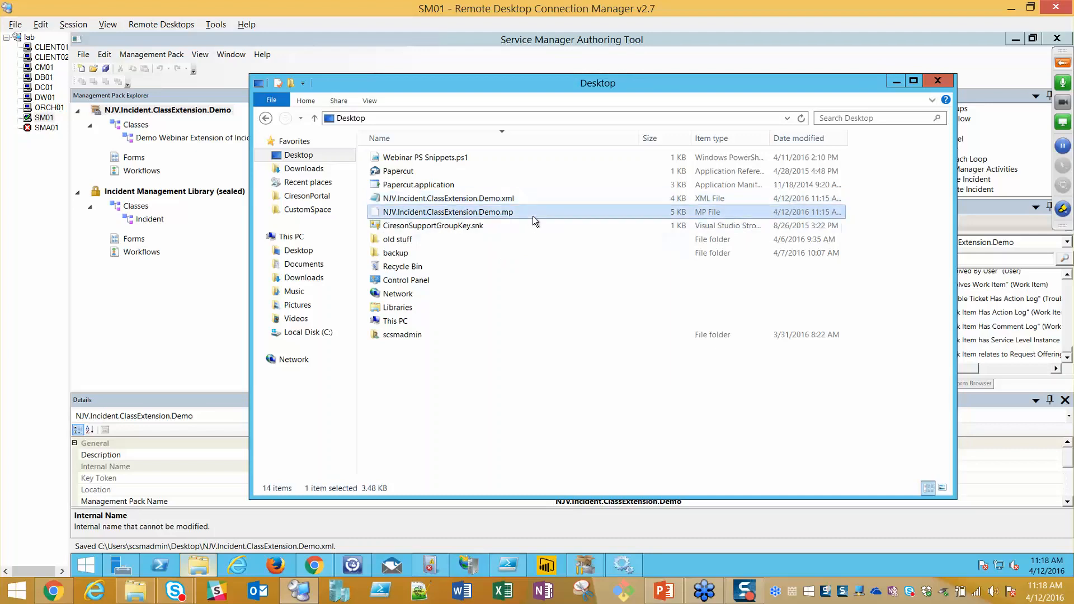
Switch to PowerPoint and advance from slide 4 through the Summary slide to the Part 2 slide on adding list values.
{"action": "left_click", "coordinate": [664, 590]}
{"action": "left_click", "coordinate": [66, 280]}
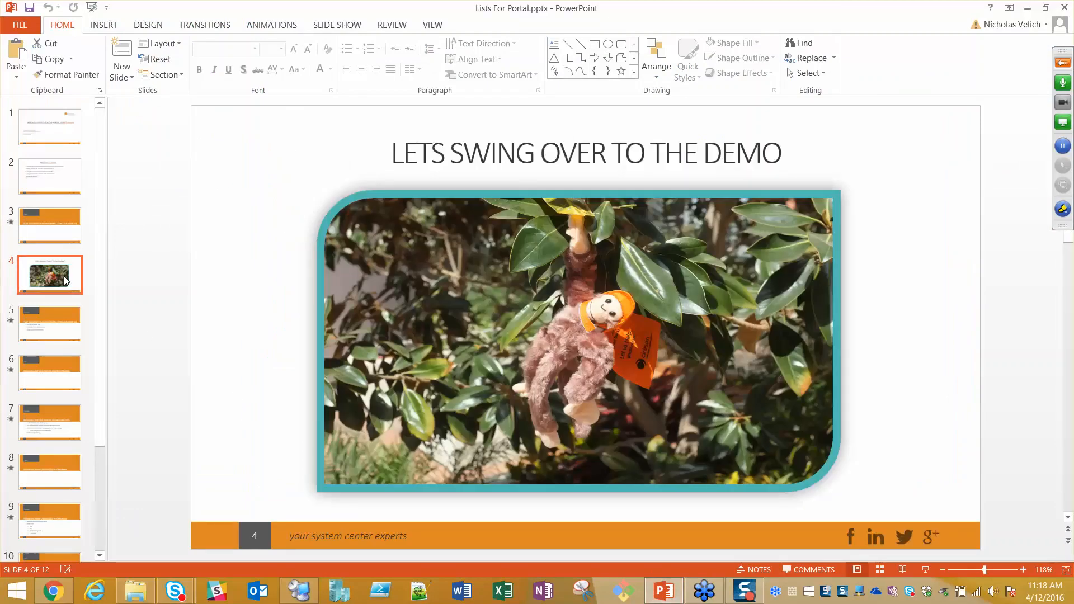
{"action": "key", "text": "Down"}
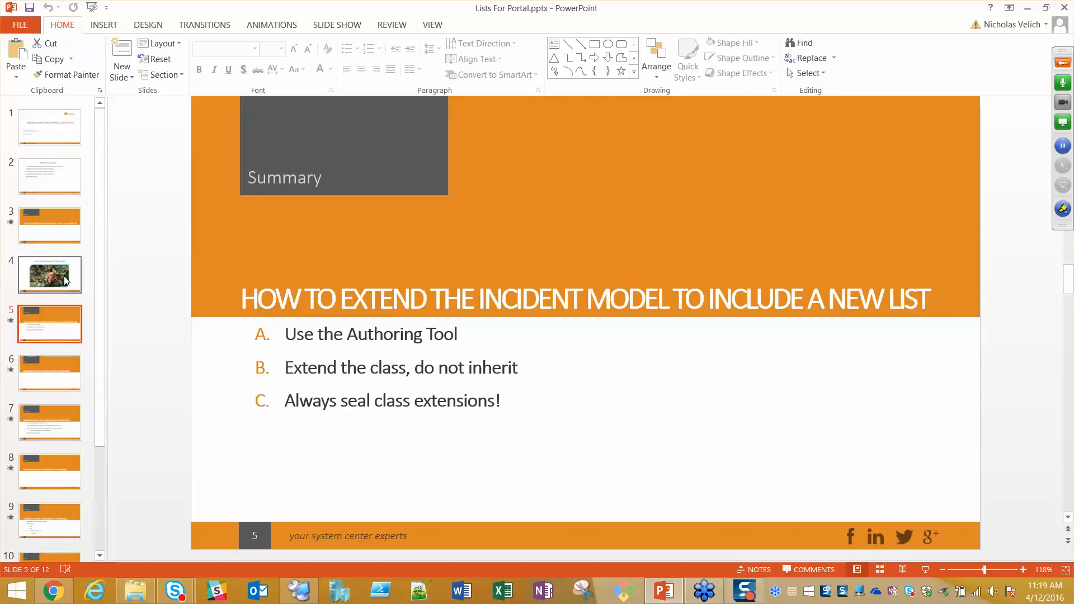
{"action": "key", "text": "Down"}
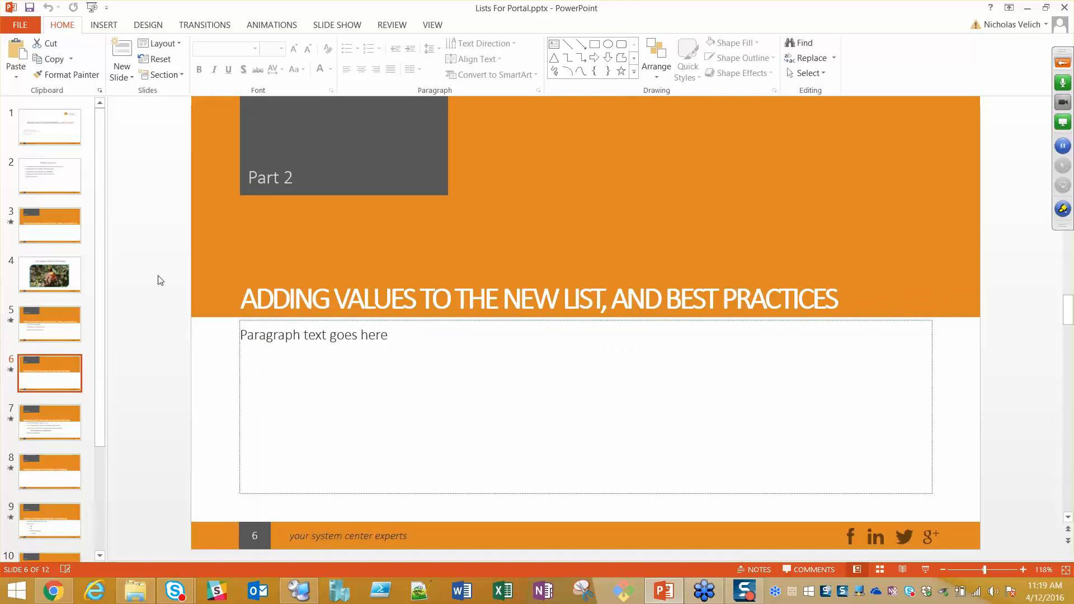
Switch back to the remote session's Service Manager Console and open the Lists view in the Library.
{"action": "left_click", "coordinate": [299, 591]}
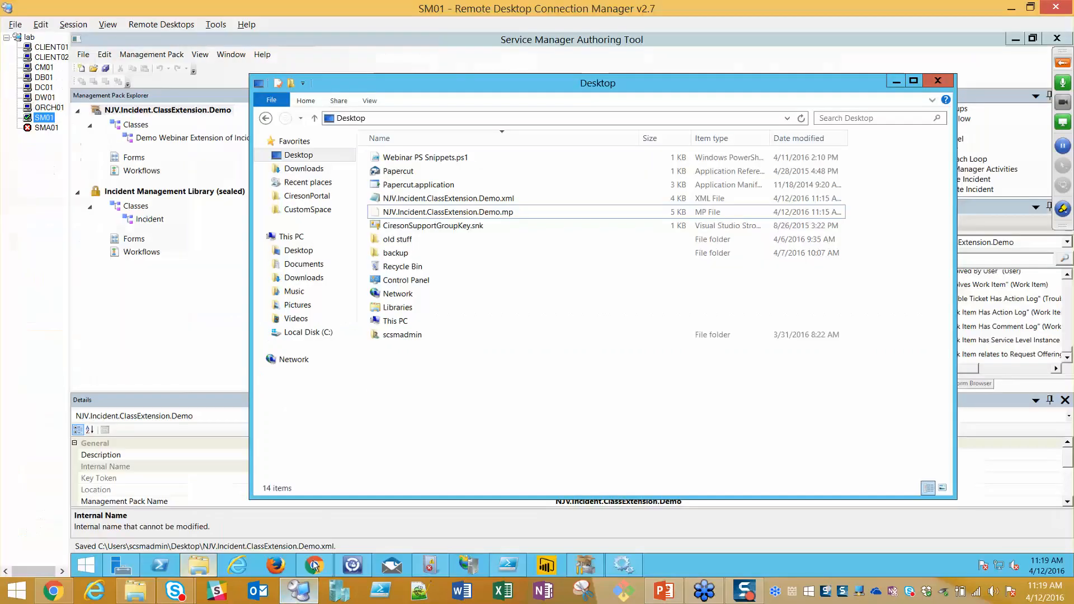
{"action": "left_click", "coordinate": [350, 564]}
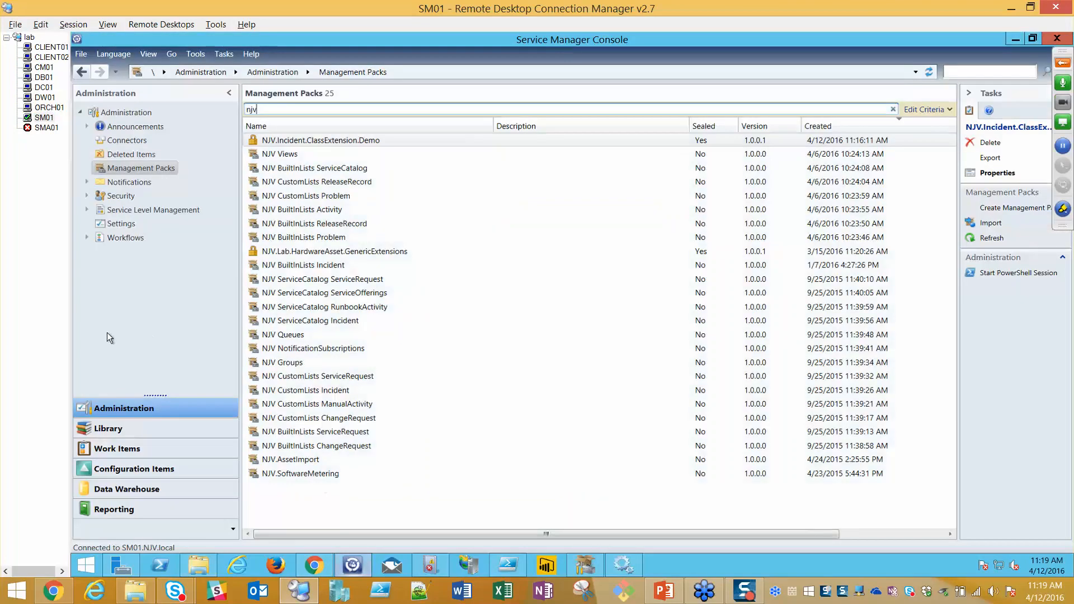
{"action": "left_click", "coordinate": [108, 428]}
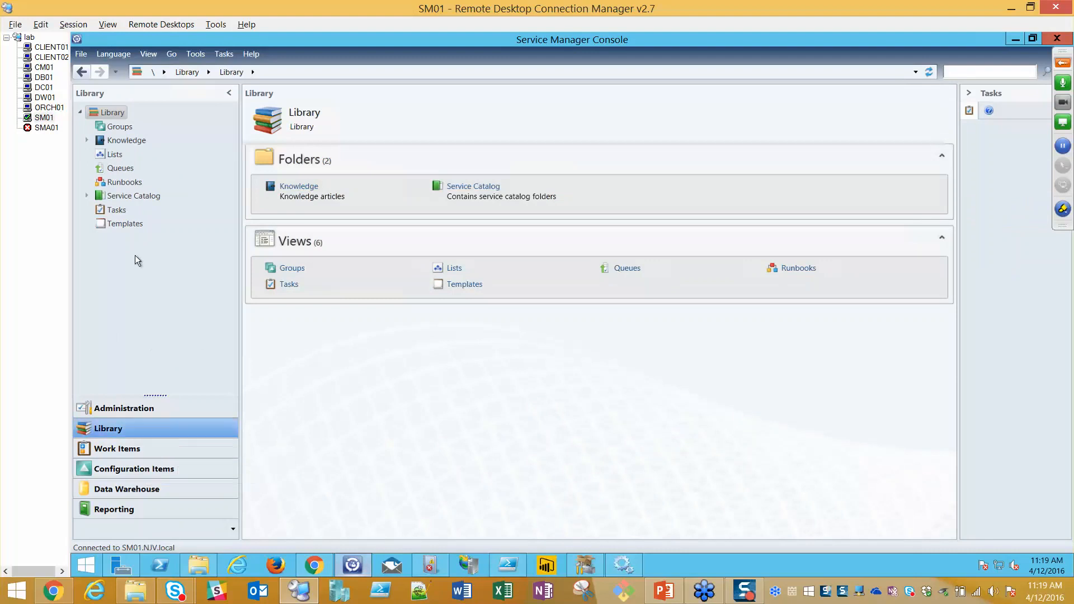
{"action": "left_click", "coordinate": [115, 154]}
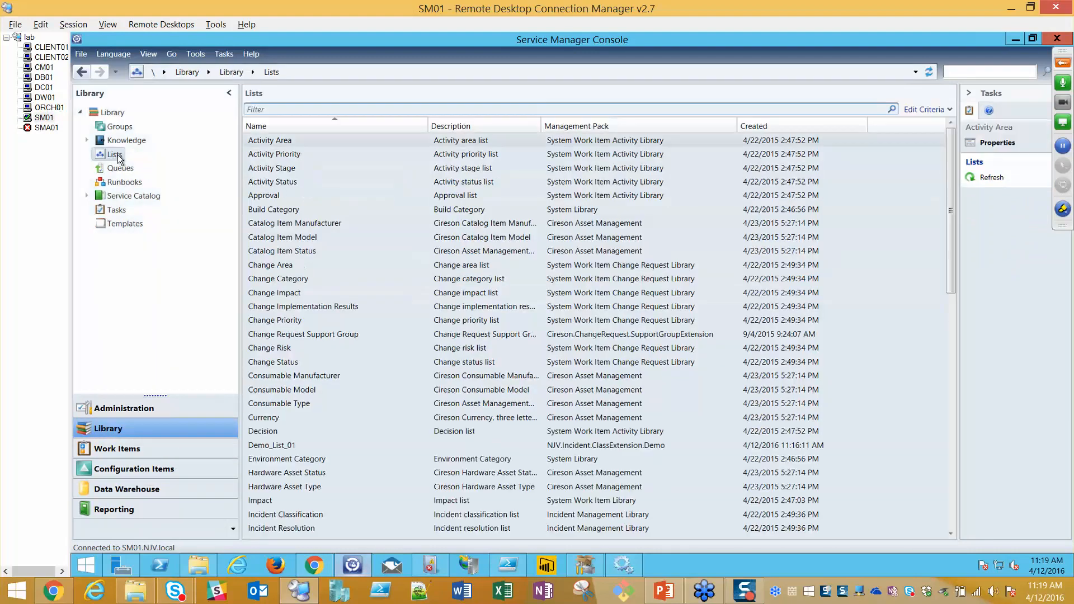
Filter the lists by webinar, replace the filter with demo, and select Demo_List_01.
{"action": "left_click", "coordinate": [293, 109]}
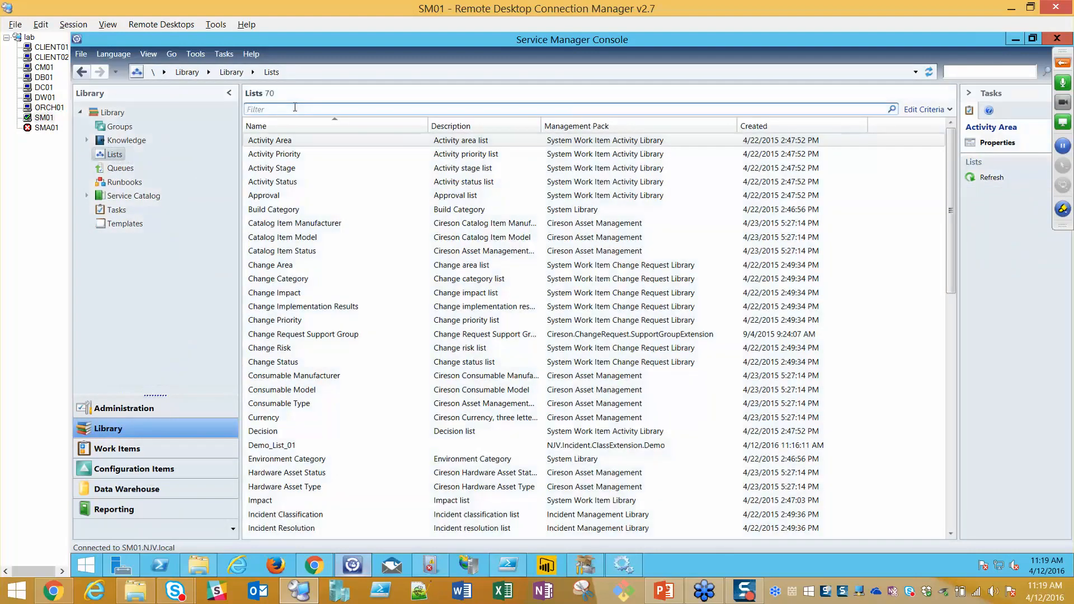
{"action": "type", "text": "webinar"}
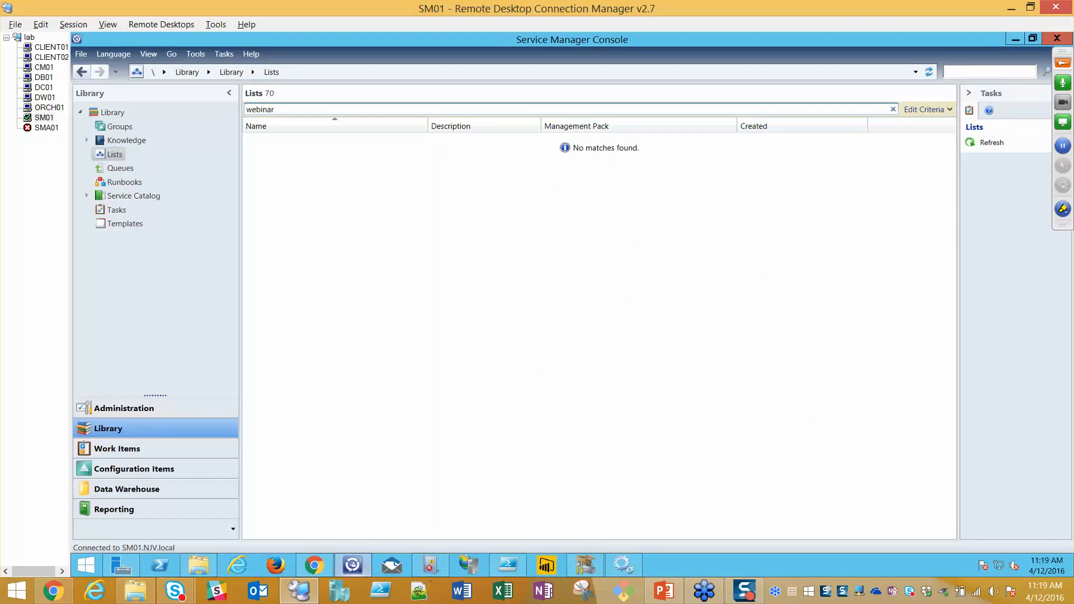
{"action": "key", "text": "ctrl+a"}
{"action": "type", "text": "demo"}
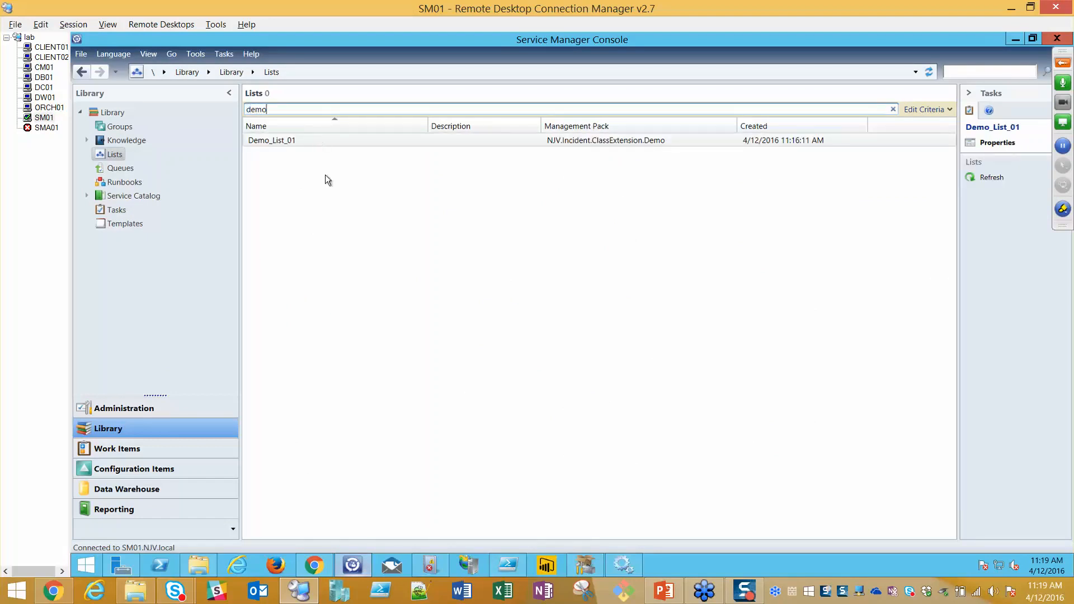
{"action": "left_click", "coordinate": [281, 142]}
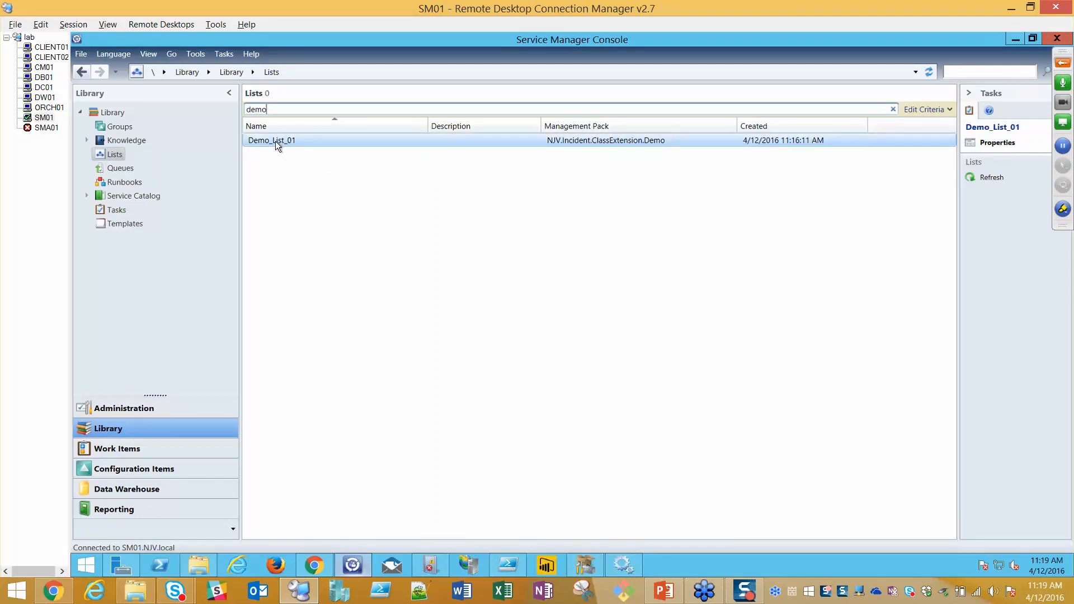
Open the properties of Demo_List_01 and add a list item stored in a new management pack named BadManagementPack.
{"action": "double_click", "coordinate": [275, 141]}
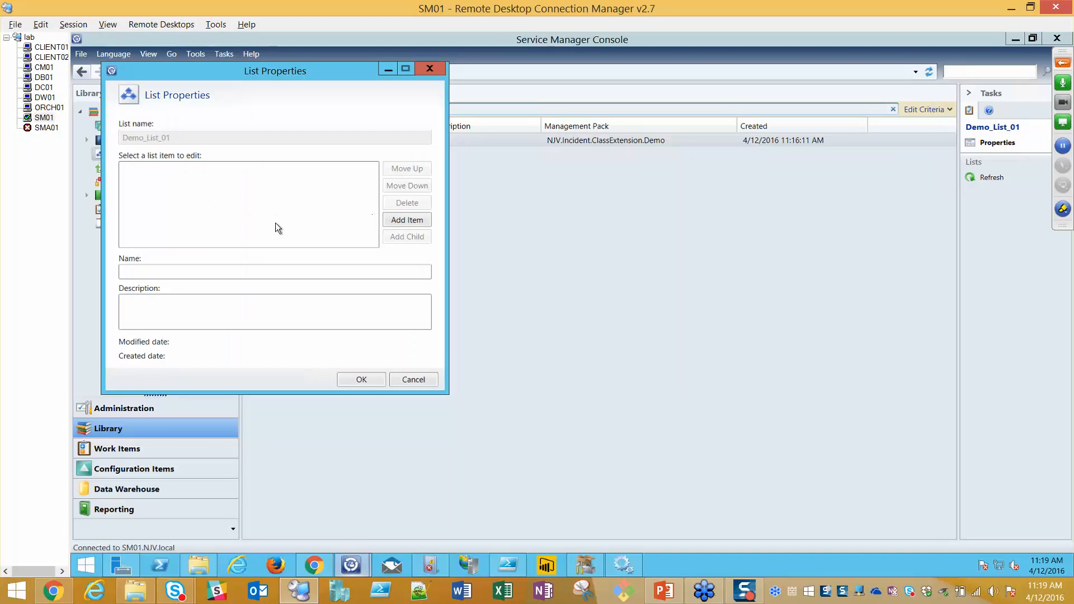
{"action": "left_click_drag", "start_coordinate": [287, 79], "coordinate": [373, 83]}
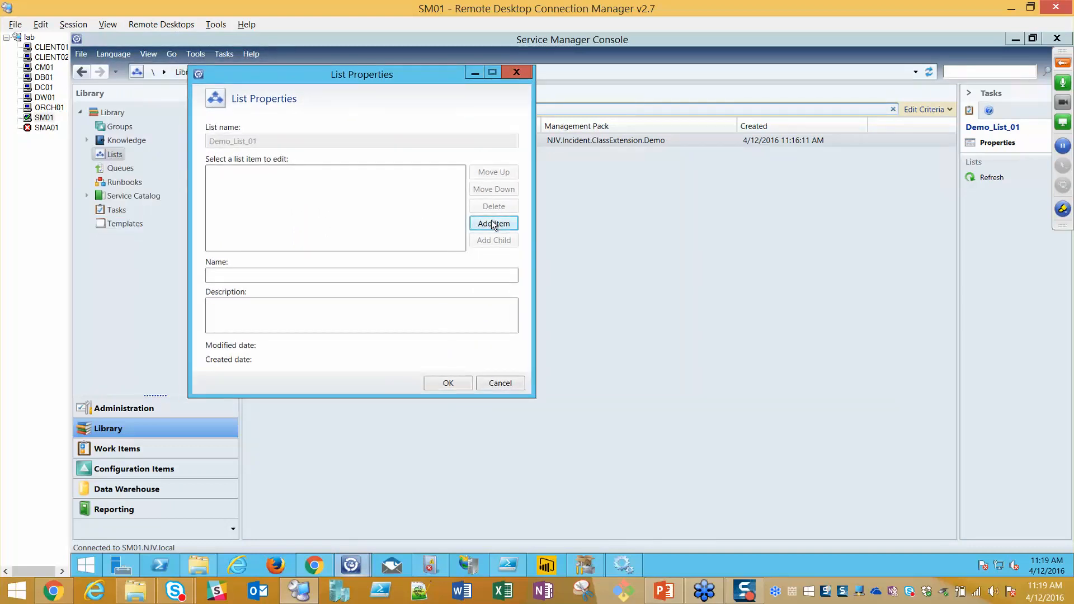
{"action": "left_click", "coordinate": [491, 220]}
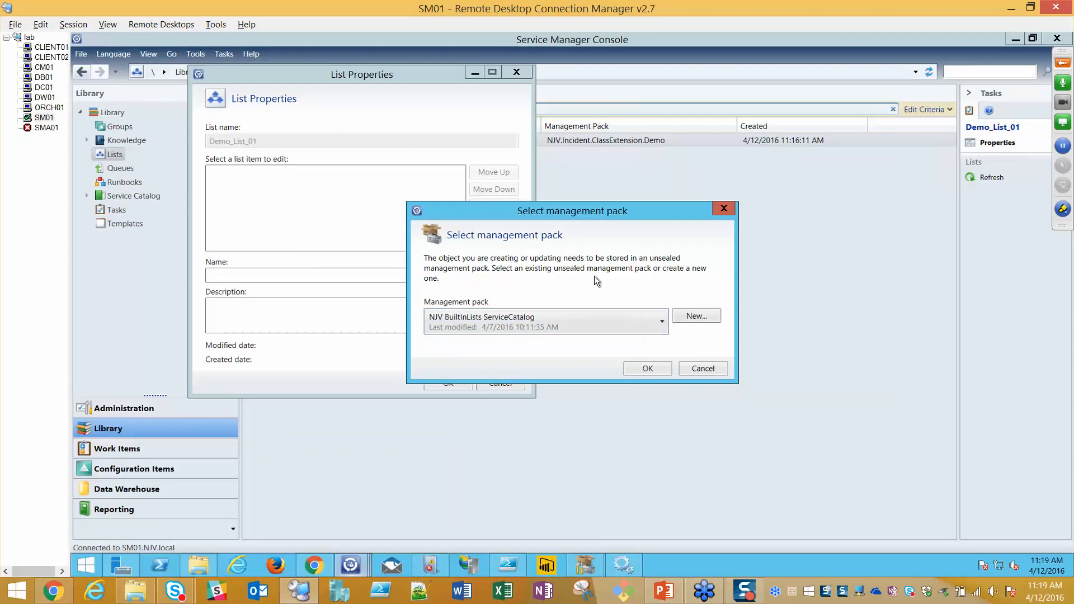
{"action": "left_click_drag", "start_coordinate": [563, 210], "coordinate": [541, 212]}
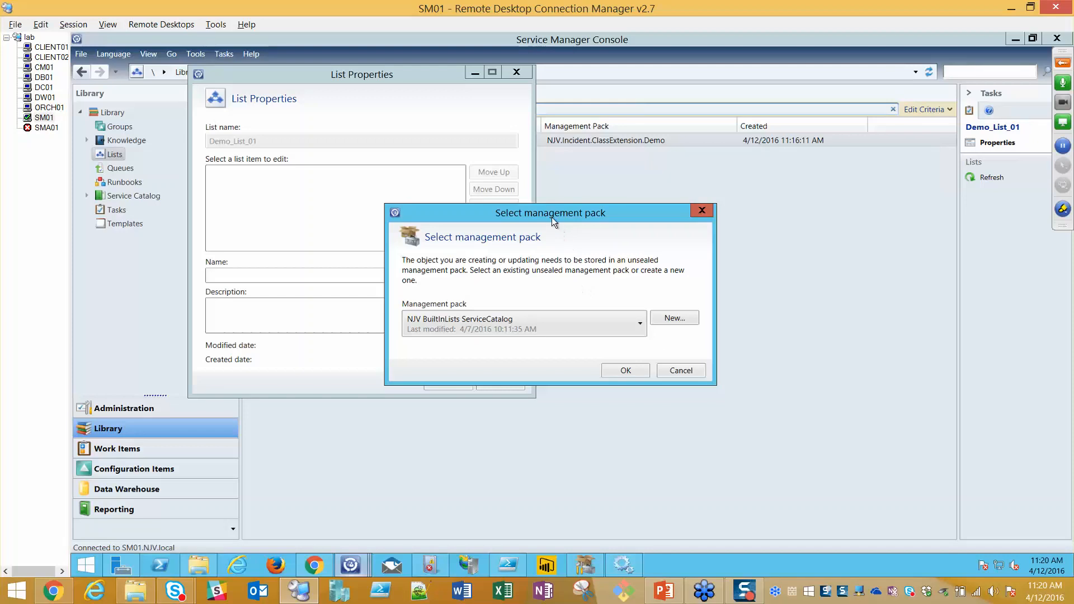
{"action": "left_click", "coordinate": [671, 319]}
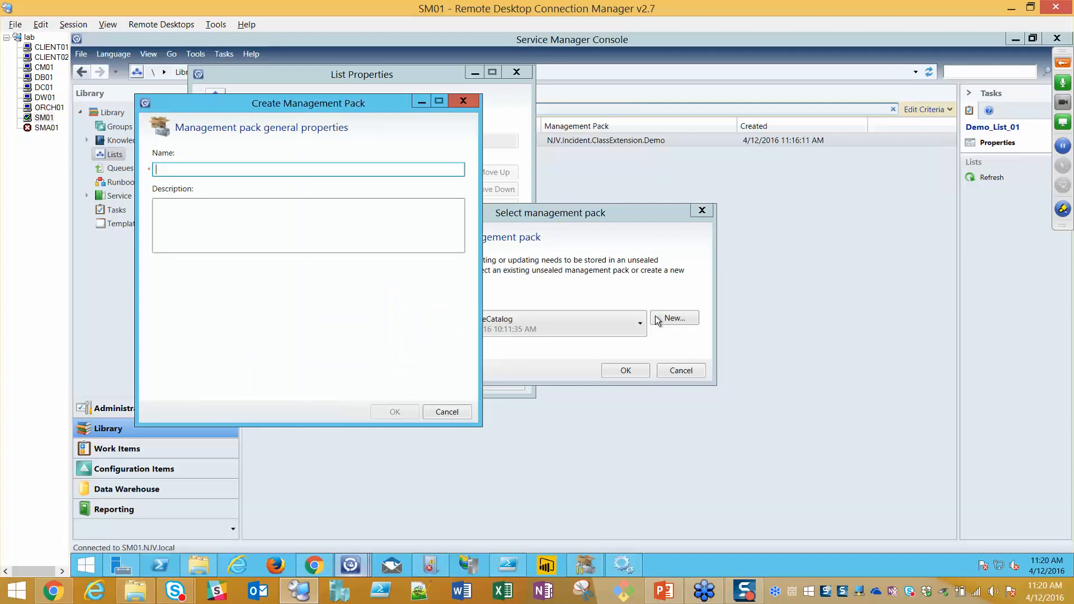
{"action": "type", "text": "ManagementPack"}
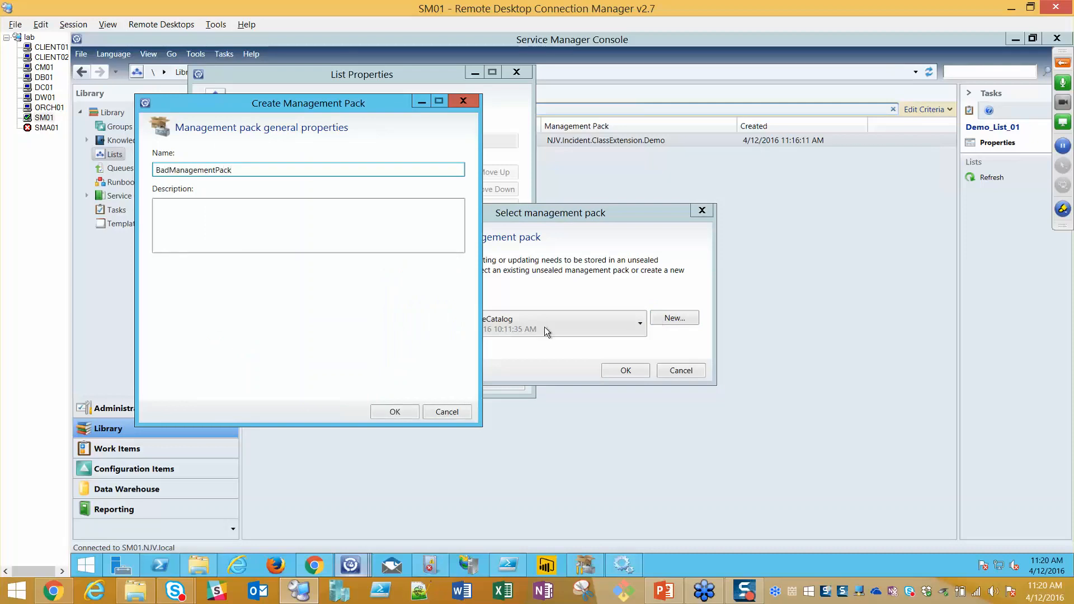
{"action": "left_click", "coordinate": [398, 411]}
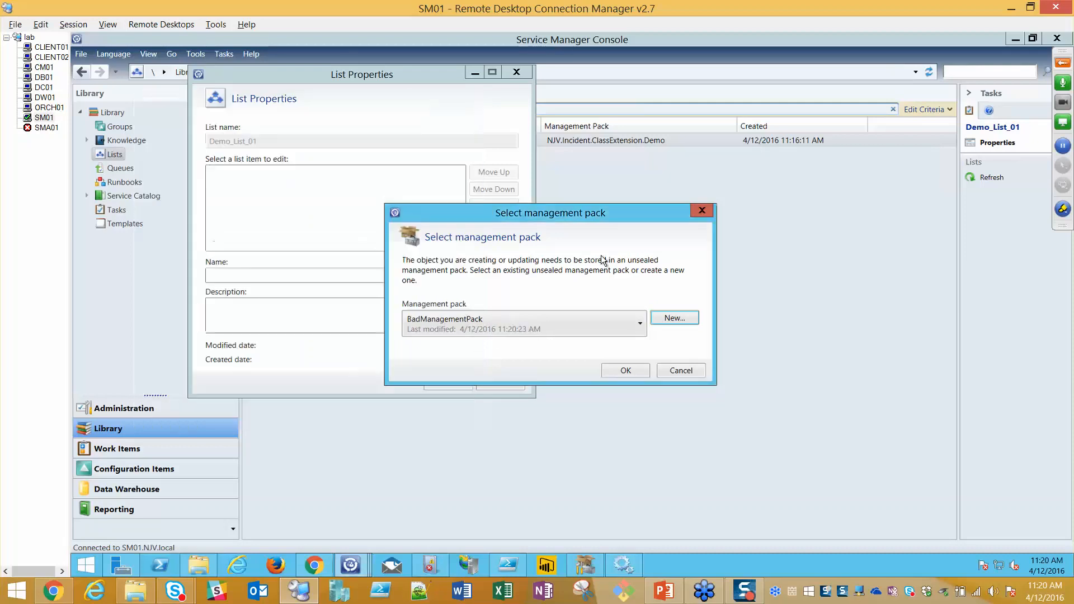
{"action": "left_click", "coordinate": [625, 372]}
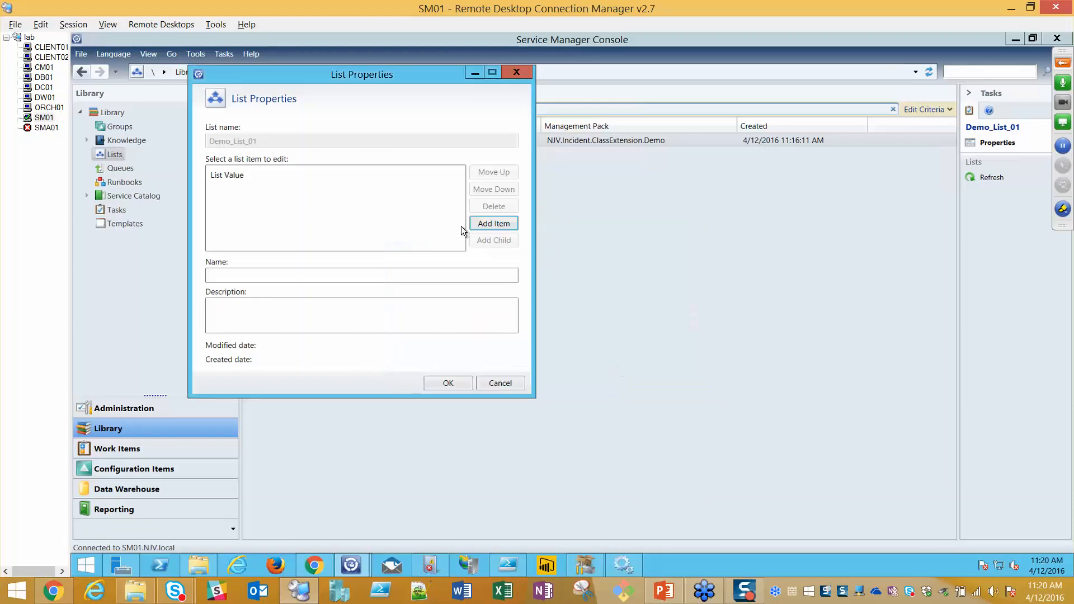
Name the two items of Demo_List_01 List Value 1 and List Value 2, and save the list.
{"action": "left_click", "coordinate": [244, 177]}
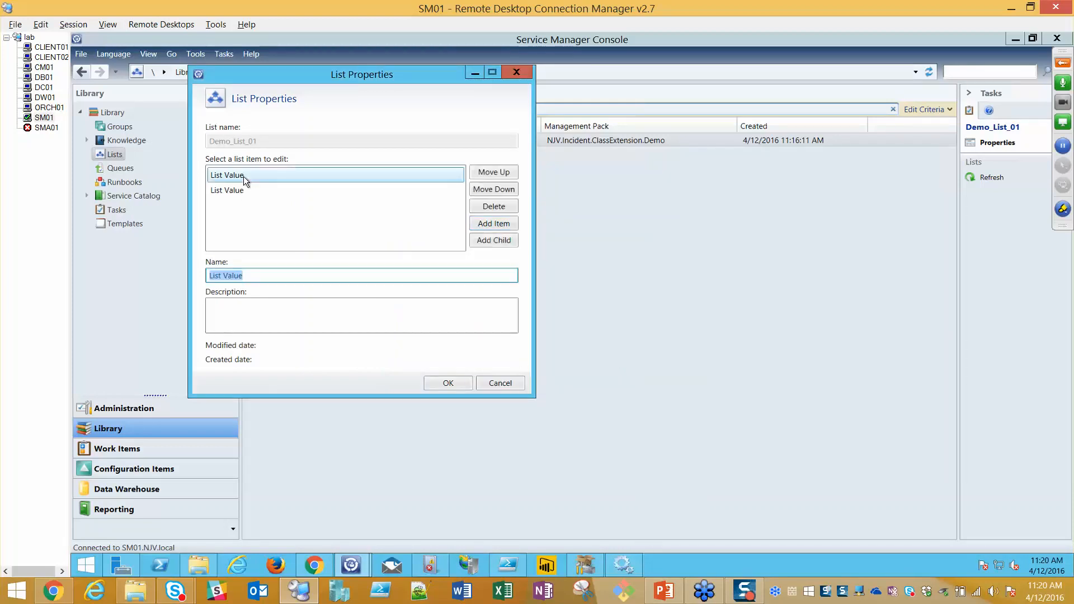
{"action": "left_click", "coordinate": [275, 280]}
{"action": "left_click", "coordinate": [278, 279]}
{"action": "type", "text": "1"}
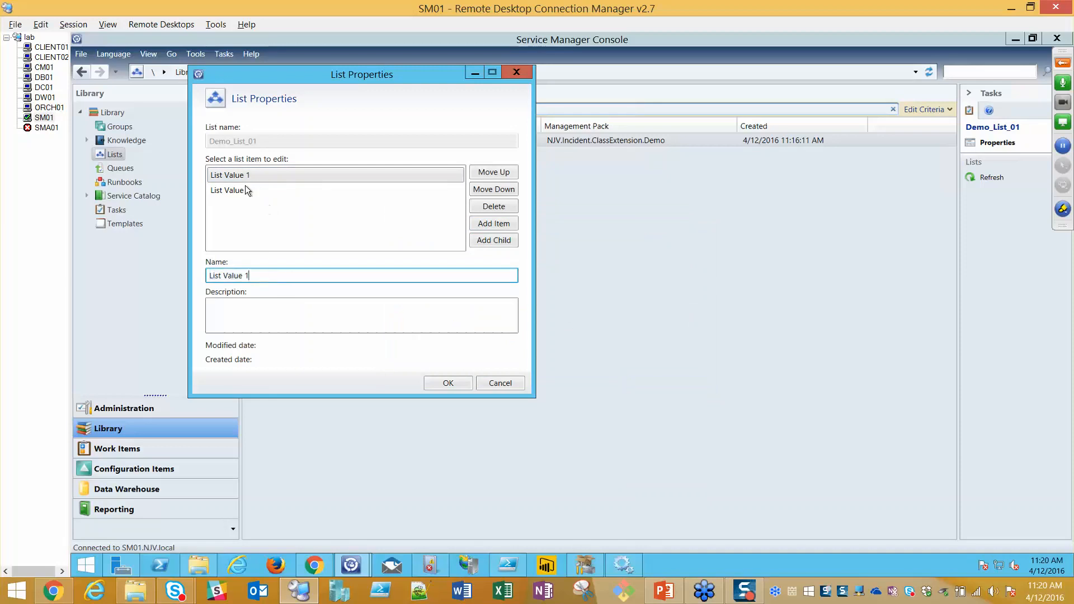
{"action": "left_click", "coordinate": [245, 190]}
{"action": "left_click", "coordinate": [279, 274]}
{"action": "type", "text": "2"}
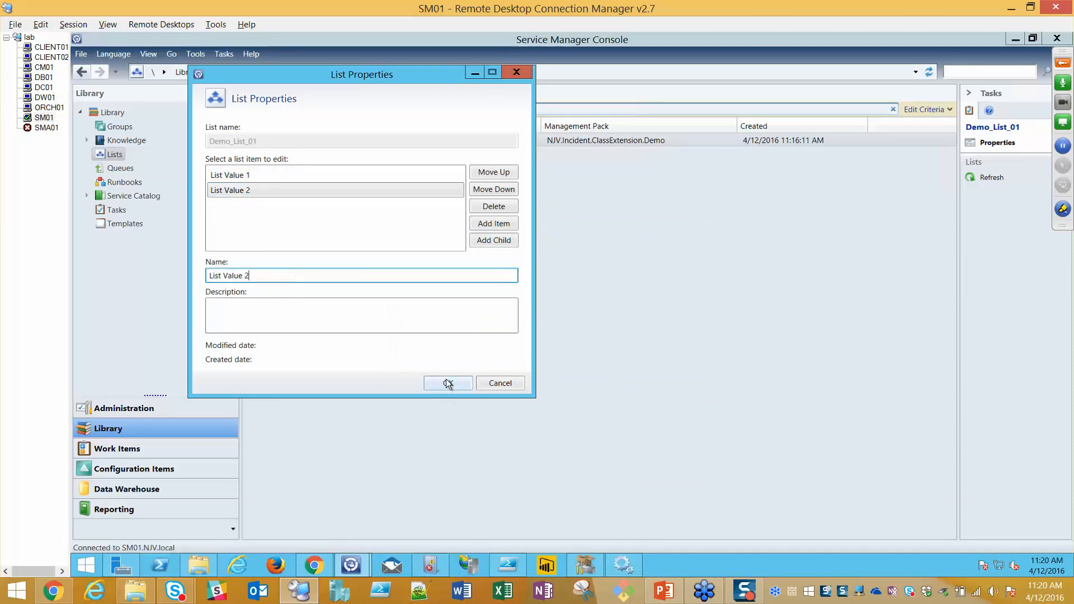
{"action": "left_click", "coordinate": [448, 382]}
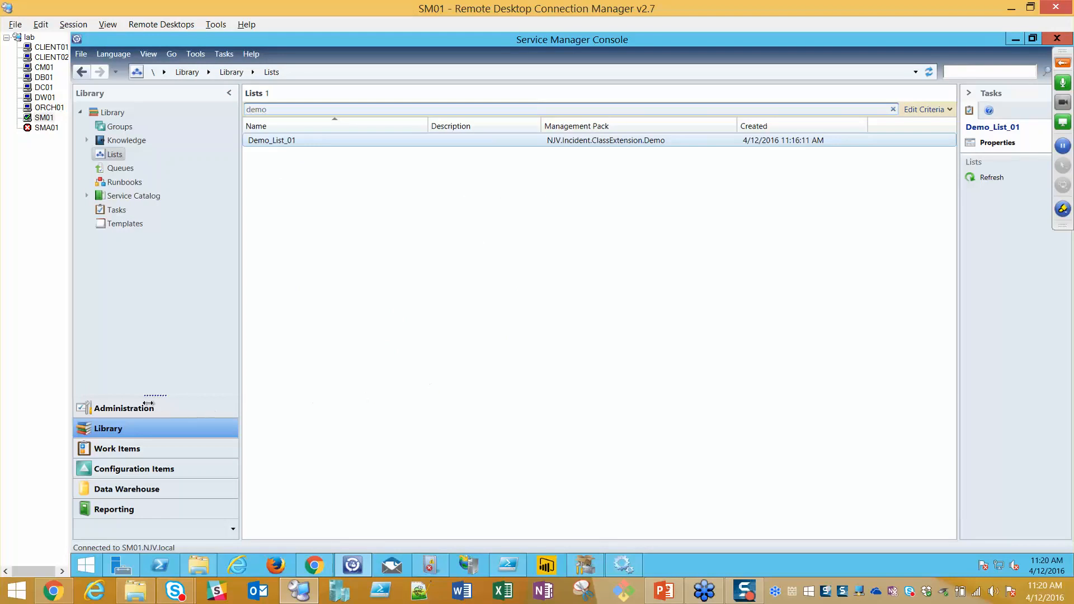
Go to the management packs in Administration, filter them by demo and by badmanag, and select BadManagementPack.
{"action": "left_click", "coordinate": [281, 142]}
{"action": "left_click", "coordinate": [122, 411]}
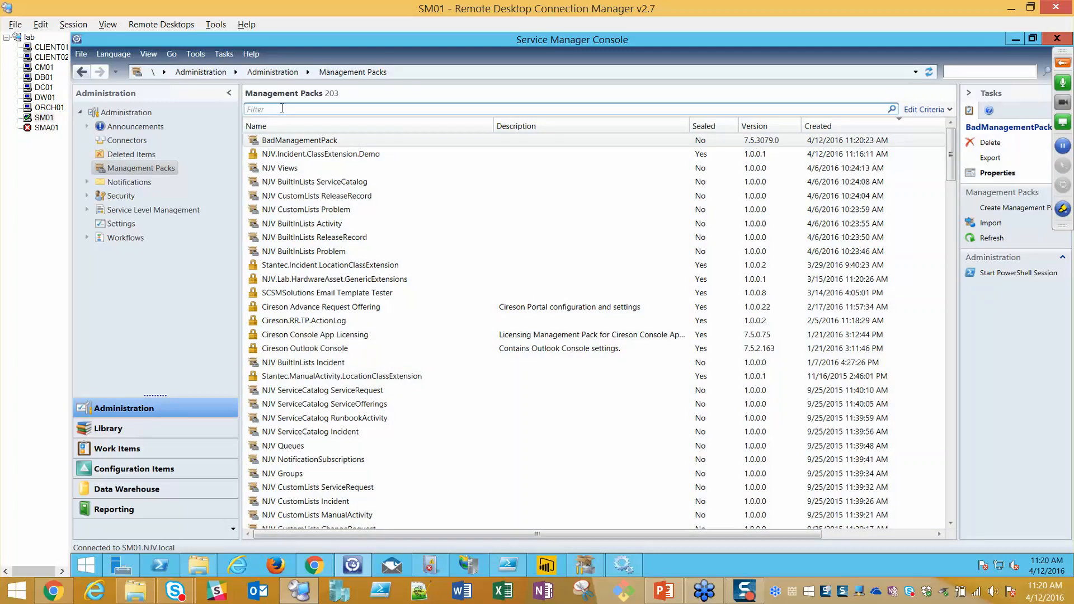
{"action": "left_click", "coordinate": [282, 108]}
{"action": "type", "text": "demo"}
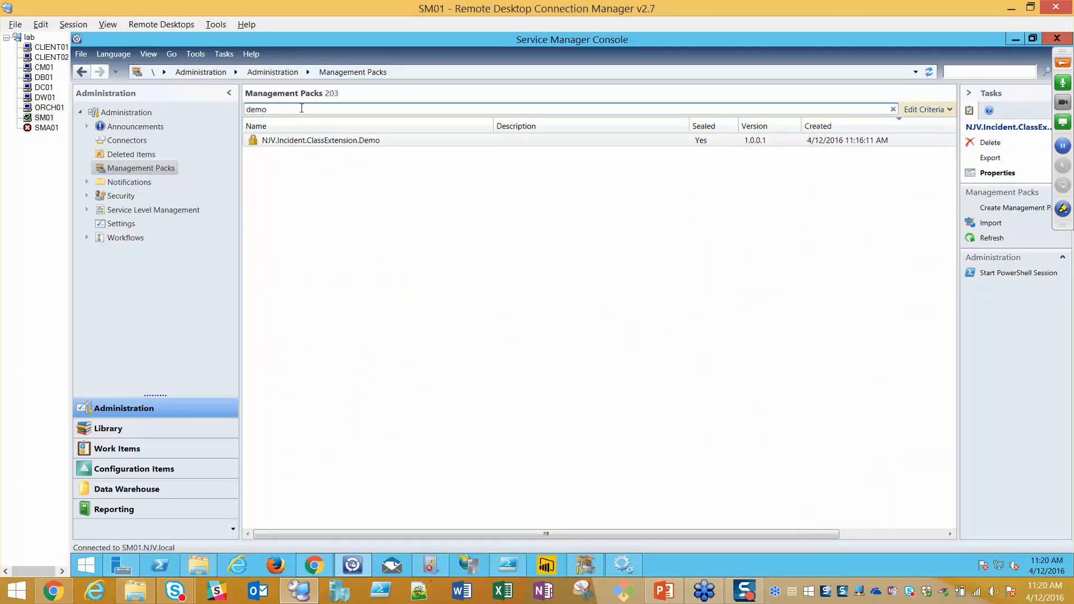
{"action": "double_click", "coordinate": [302, 108]}
{"action": "type", "text": "badmanag"}
{"action": "left_click", "coordinate": [307, 138]}
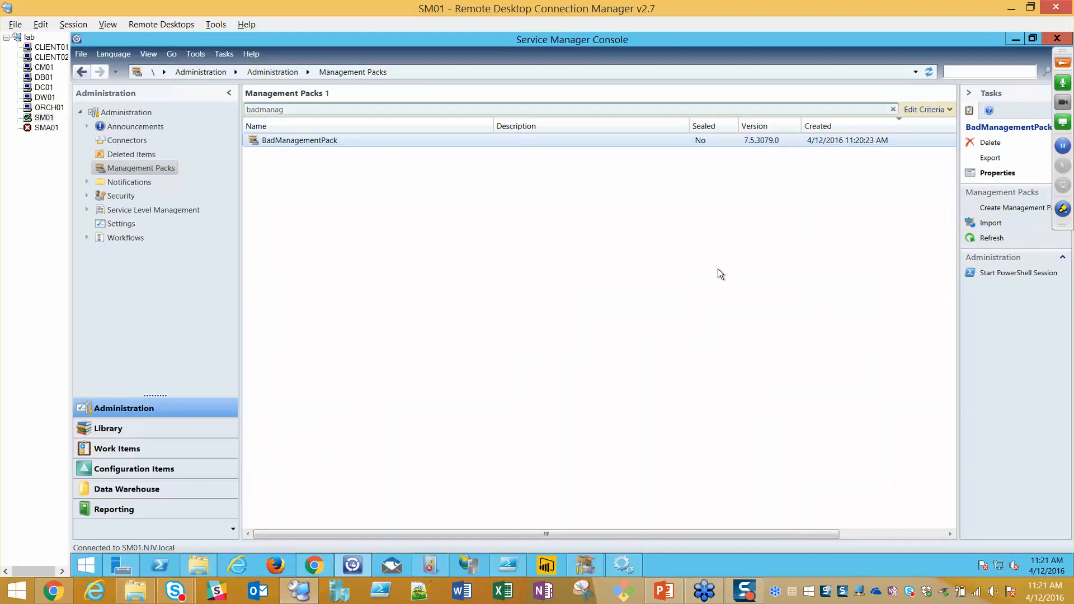
Export BadManagementPack to the Desktop folder.
{"action": "left_click", "coordinate": [990, 158]}
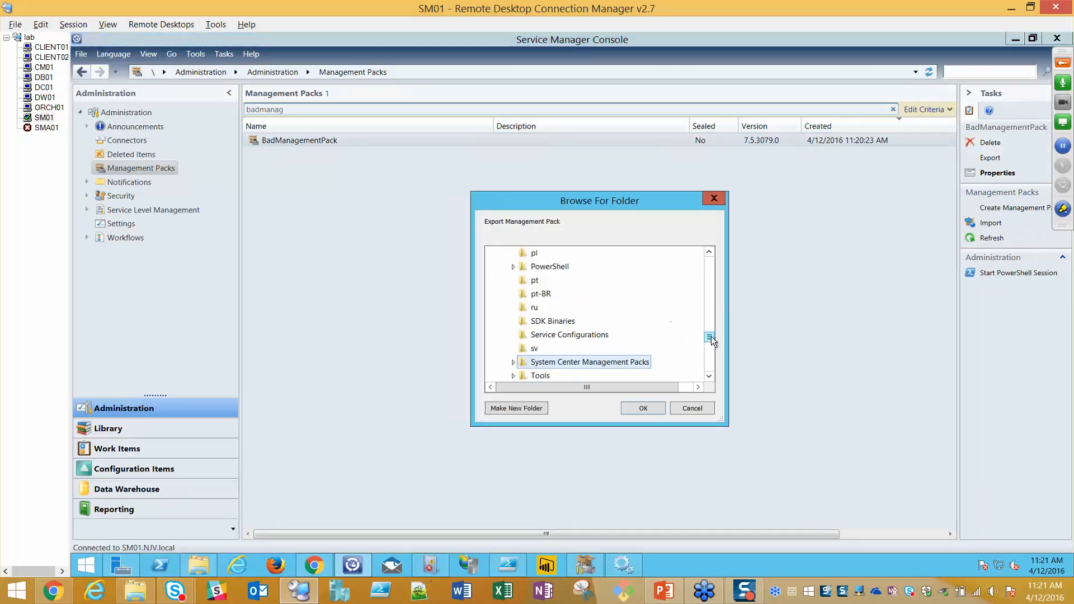
{"action": "left_click_drag", "start_coordinate": [710, 337], "coordinate": [667, 247]}
{"action": "left_click", "coordinate": [514, 252]}
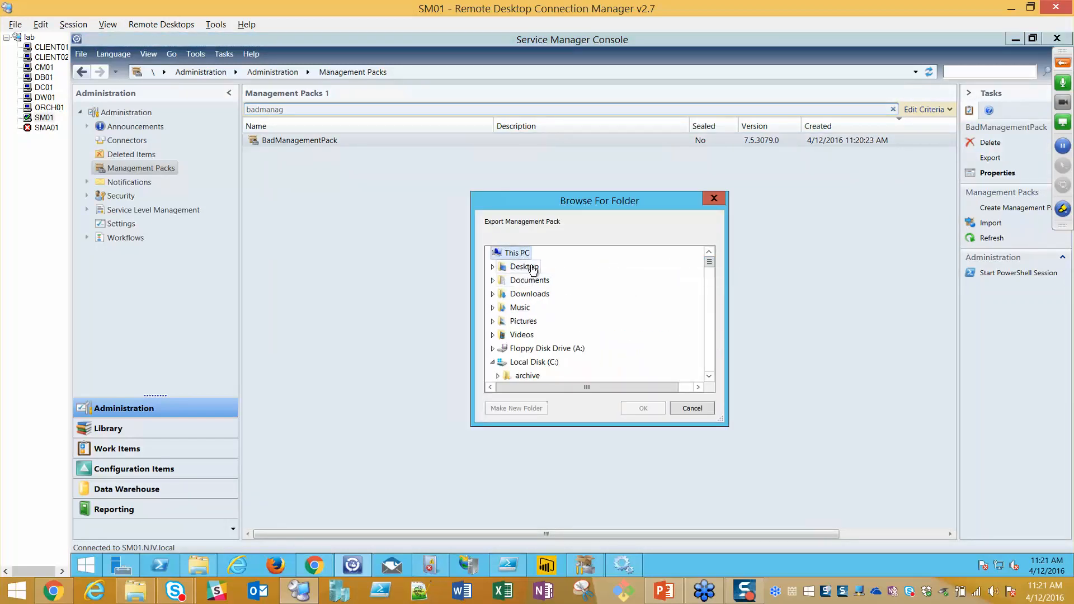
{"action": "double_click", "coordinate": [525, 268]}
{"action": "left_click", "coordinate": [634, 408]}
Open the exported management pack XML from the Desktop folder in Notepad++ and dismiss the plugin update dialog.
{"action": "left_click", "coordinate": [211, 557]}
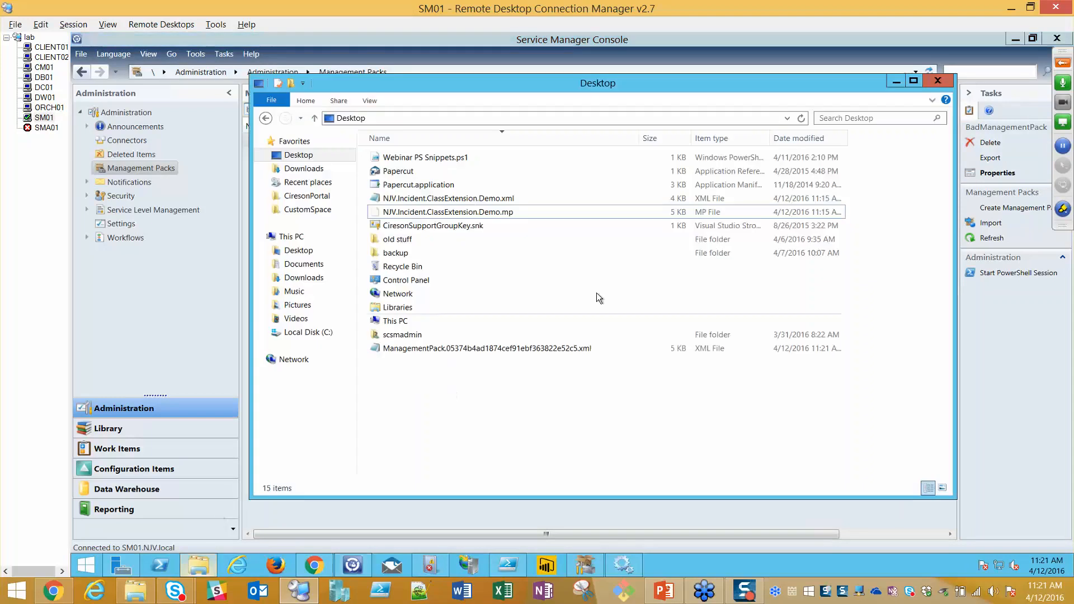
{"action": "left_click", "coordinate": [440, 350]}
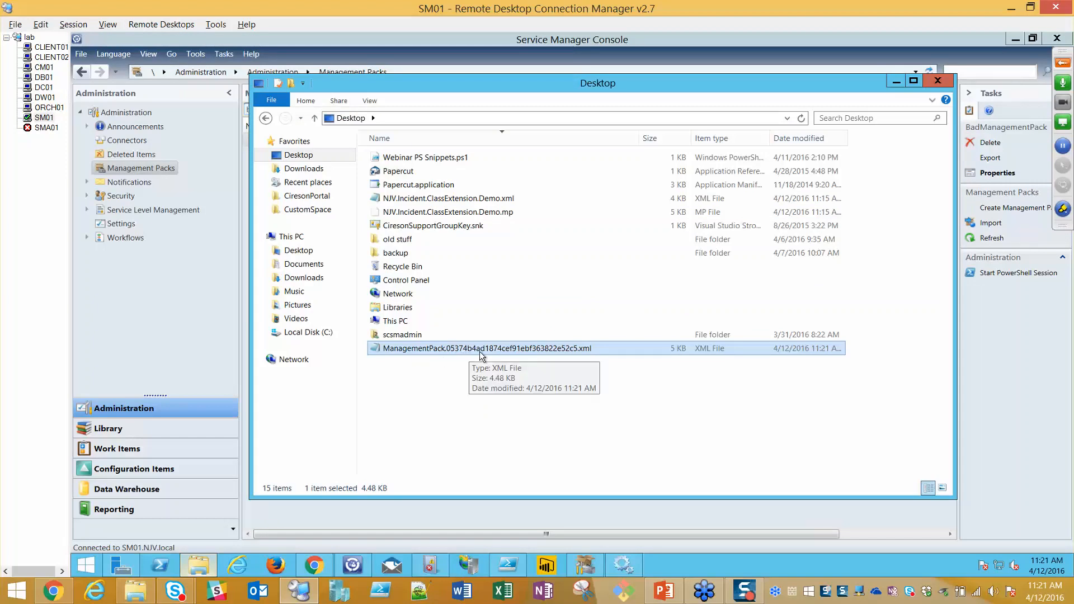
{"action": "right_click", "coordinate": [547, 350]}
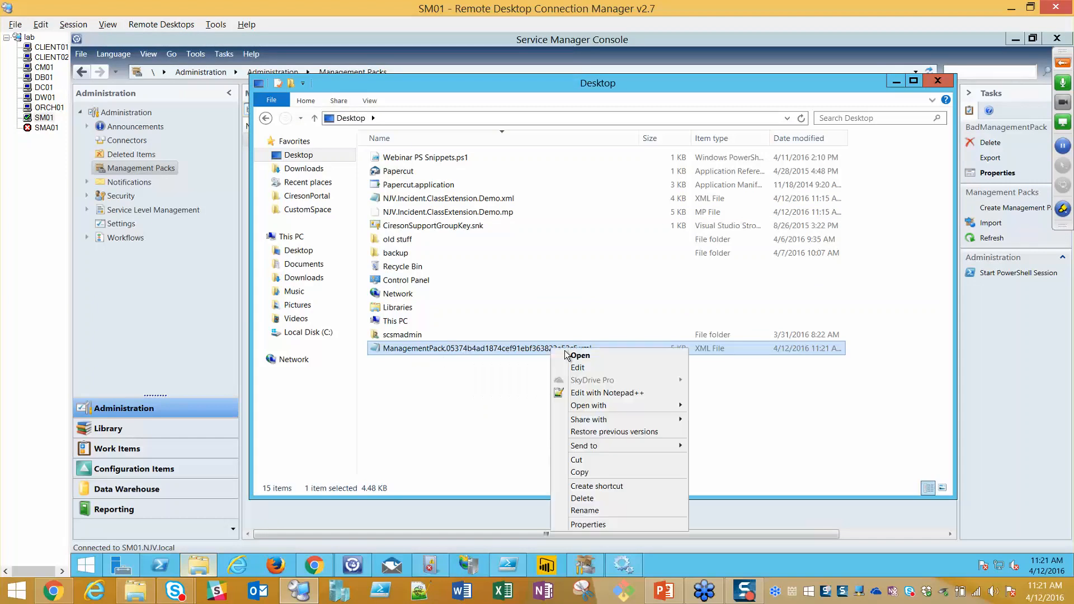
{"action": "left_click", "coordinate": [590, 389]}
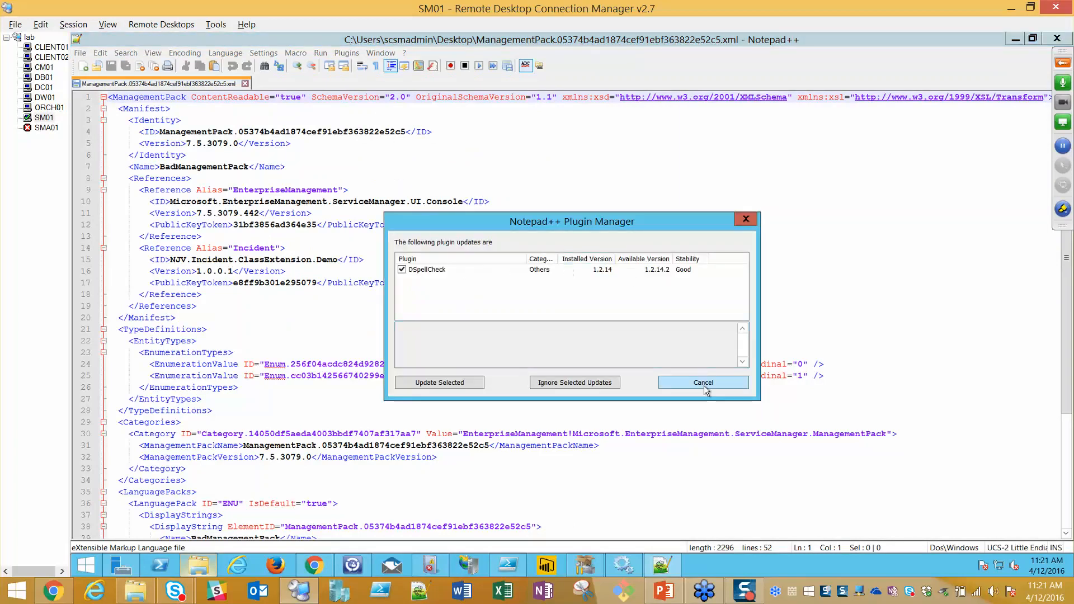
{"action": "left_click", "coordinate": [704, 385]}
Examine the enumeration IDs, list value display names, and management pack name and ID in the XML, and close Notepad++.
{"action": "scroll", "coordinate": [392, 252], "scroll_direction": "down", "scroll_amount": 5}
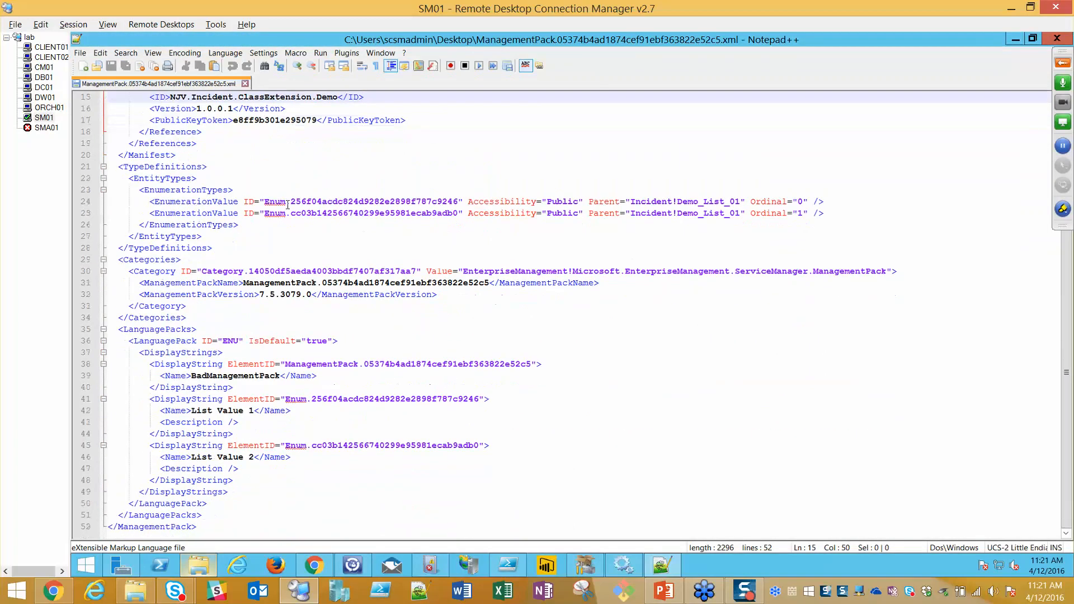
{"action": "left_click_drag", "start_coordinate": [280, 202], "coordinate": [449, 202]}
{"action": "left_click", "coordinate": [349, 213]}
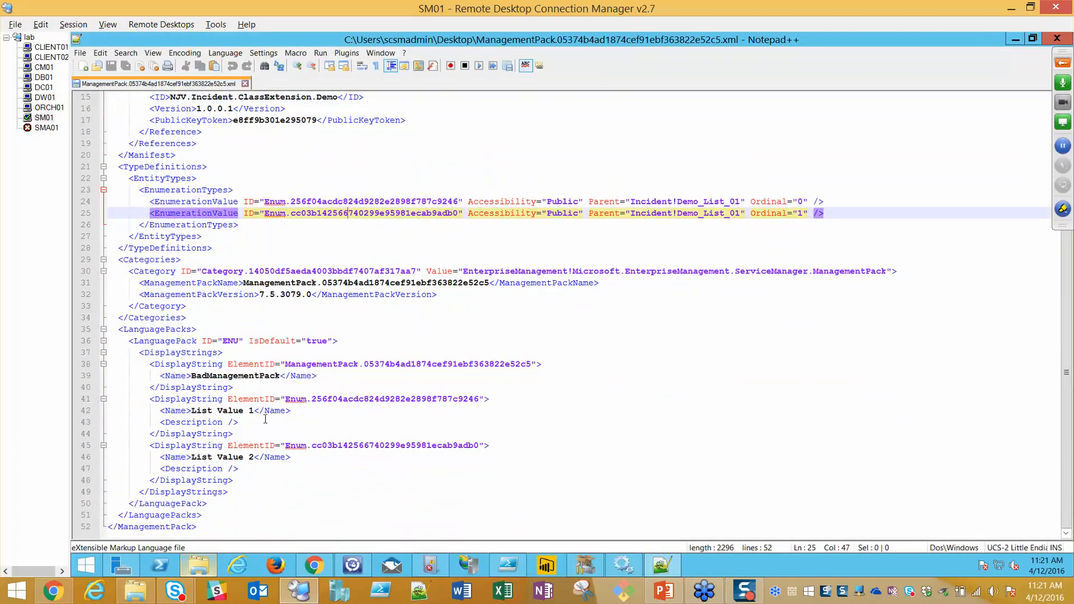
{"action": "left_click_drag", "start_coordinate": [254, 412], "coordinate": [191, 413]}
{"action": "left_click", "coordinate": [187, 459]}
{"action": "scroll", "coordinate": [345, 436], "scroll_direction": "up", "scroll_amount": 4}
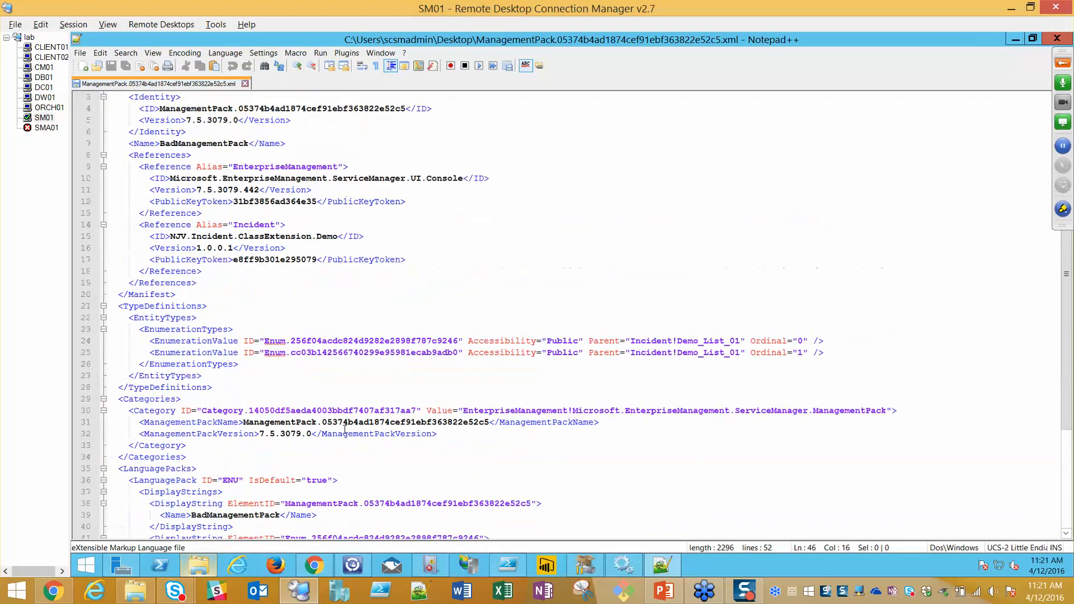
{"action": "scroll", "coordinate": [346, 428], "scroll_direction": "up", "scroll_amount": 1}
{"action": "double_click", "coordinate": [205, 167]}
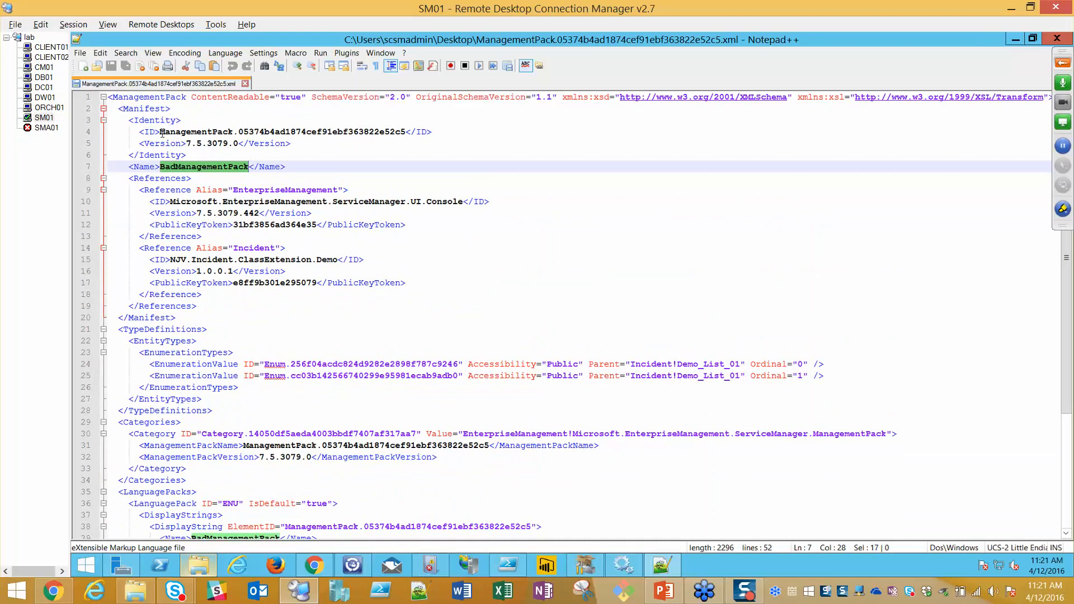
{"action": "left_click_drag", "start_coordinate": [162, 133], "coordinate": [411, 133]}
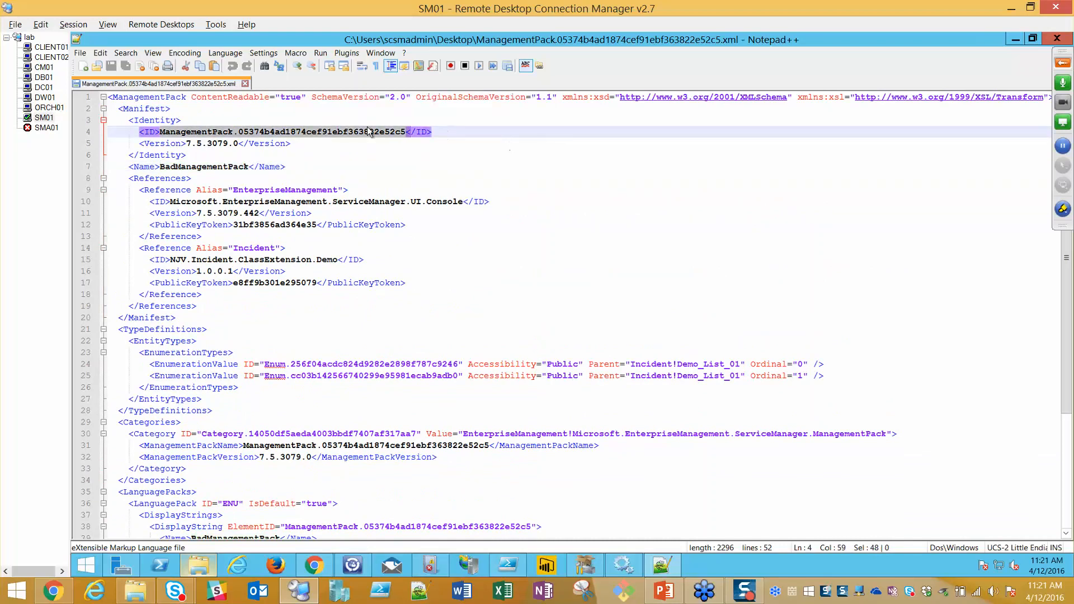
{"action": "left_click", "coordinate": [245, 84]}
{"action": "left_click", "coordinate": [1056, 39]}
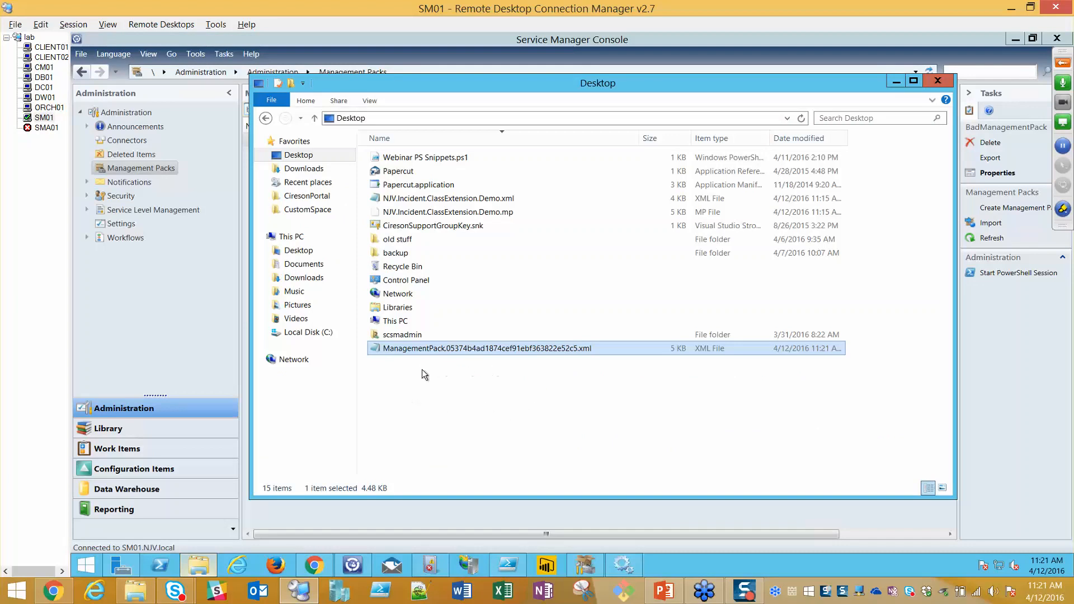
Switch to the Service Manager Authoring Tool and create a management pack on the Desktop with the file name NJV.Demo.Incident.ListValues.
{"action": "left_click", "coordinate": [174, 281]}
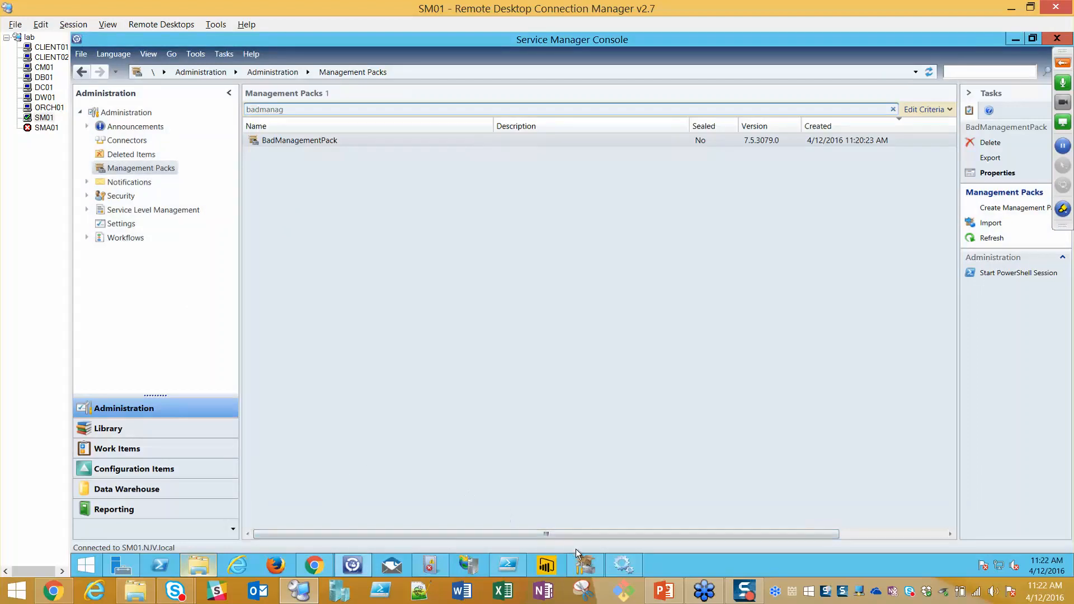
{"action": "left_click", "coordinate": [584, 564]}
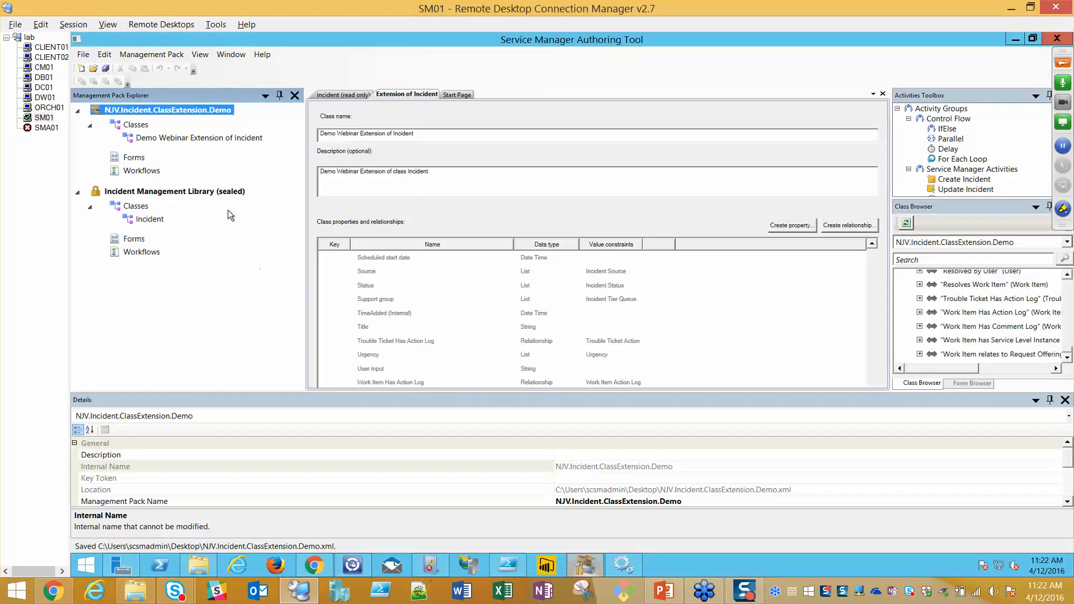
{"action": "left_click", "coordinate": [82, 67]}
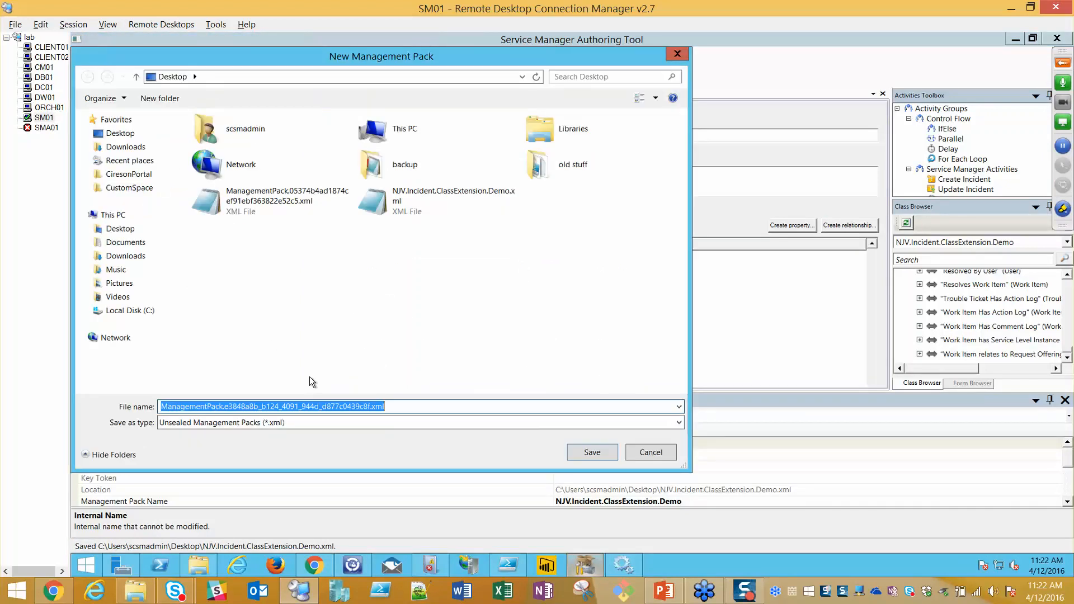
{"action": "type", "text": "DemoList"}
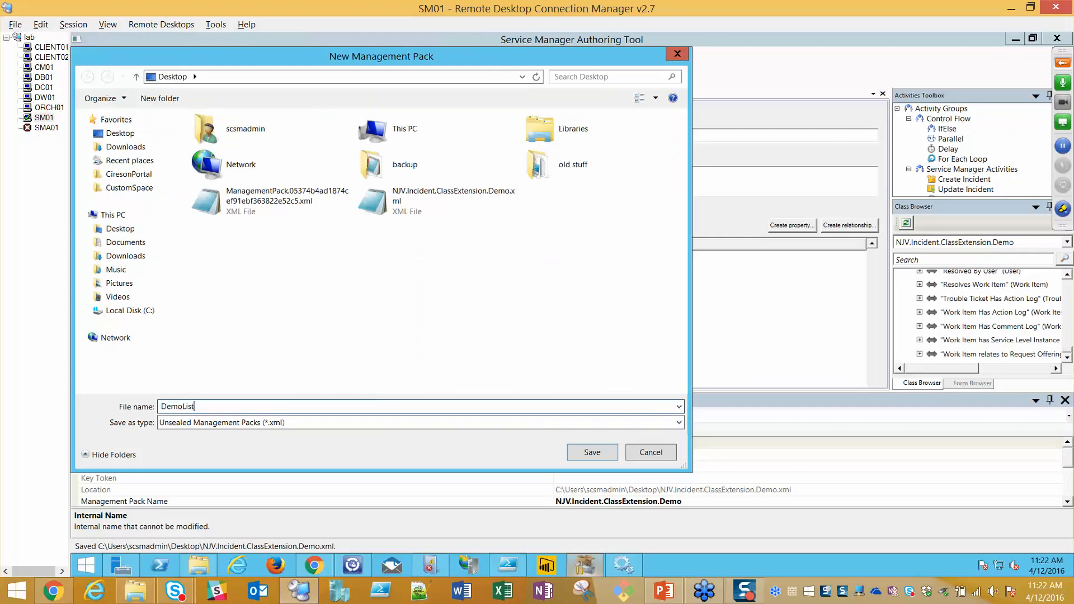
{"action": "key", "text": "ctrl+a"}
{"action": "type", "text": "NJV.Demo.Incident.ListValues"}
{"action": "left_click", "coordinate": [579, 449]}
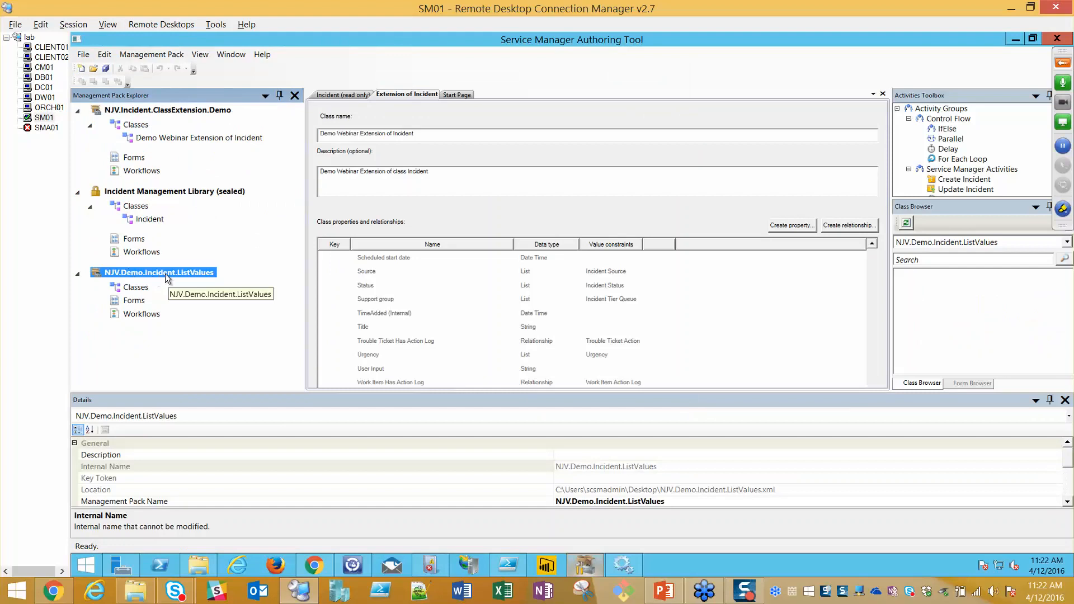
Switch to File Explorer and check for NJV.Demo.Incident.ListValues.xml in the Desktop folder.
{"action": "left_click", "coordinate": [200, 566]}
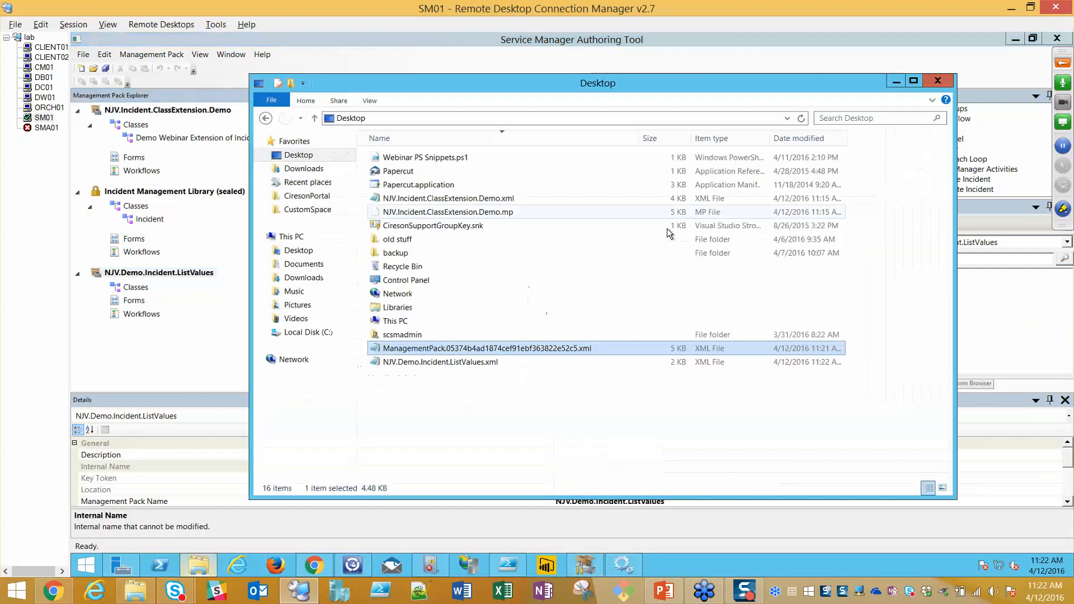
{"action": "left_click", "coordinate": [468, 361]}
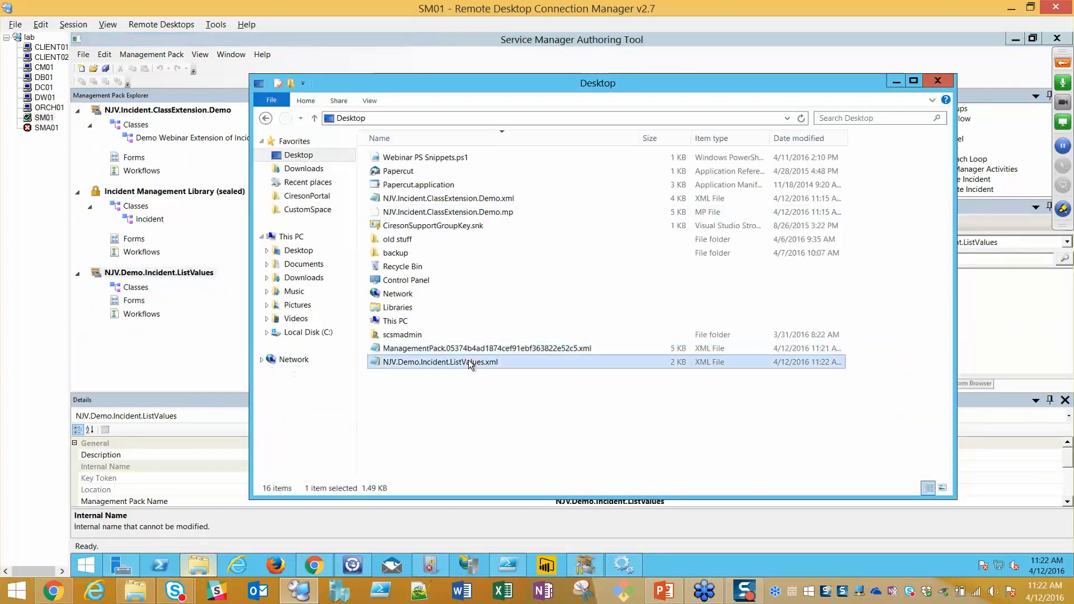
{"action": "left_click", "coordinate": [488, 404]}
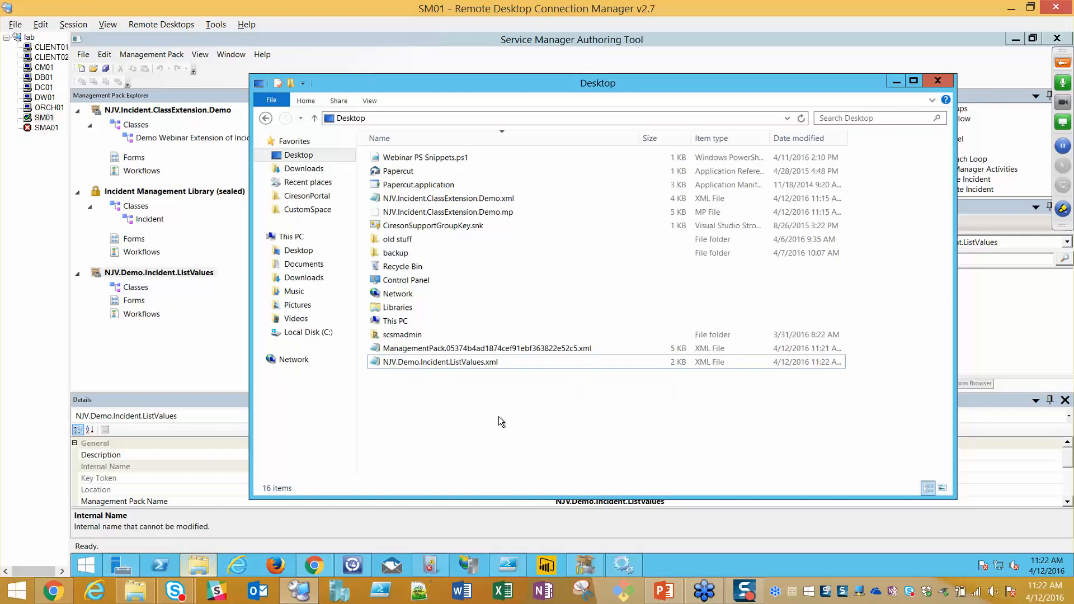
Switch to Windows PowerShell ISE, bring the New-SCManagementPack snippet to the console prompt, and set its ManagementPackName to NJV.SampleMPThroughPS.
{"action": "left_click", "coordinate": [511, 566]}
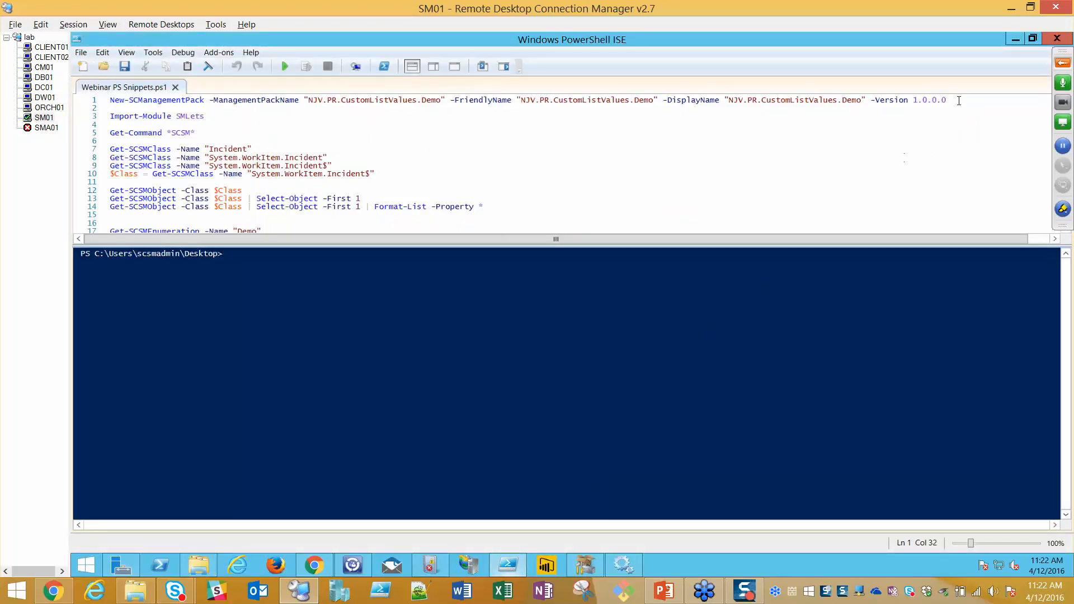
{"action": "left_click_drag", "start_coordinate": [960, 101], "coordinate": [109, 100]}
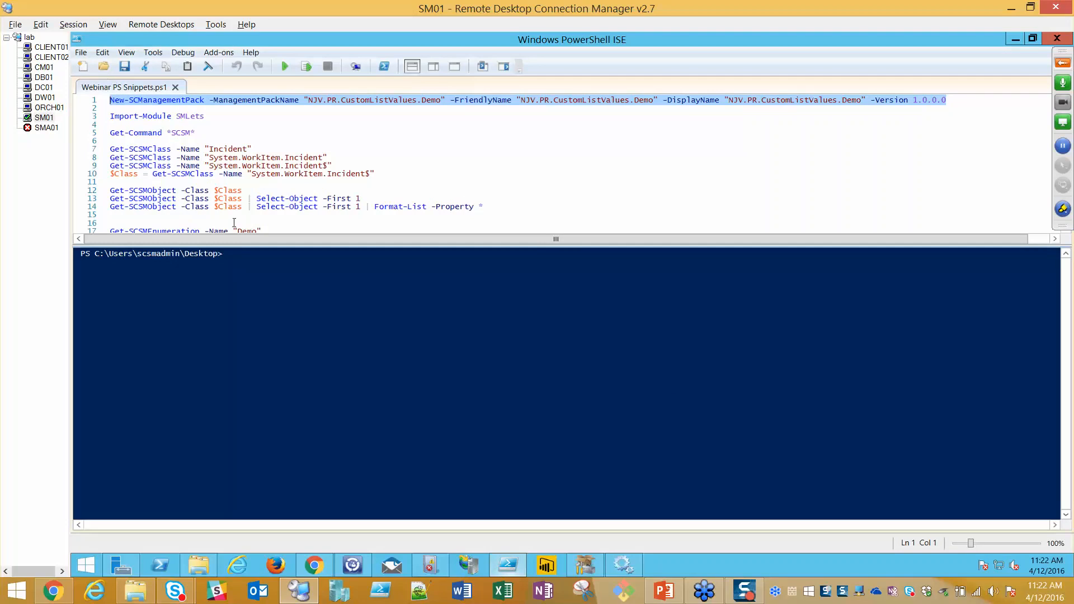
{"action": "key", "text": "F8"}
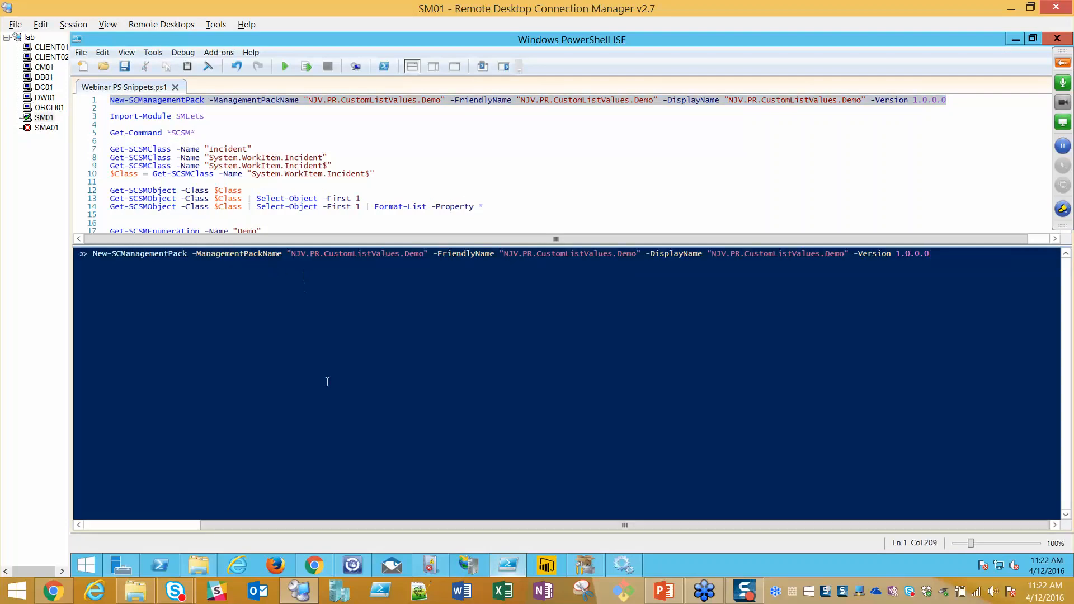
{"action": "left_click_drag", "start_coordinate": [366, 523], "coordinate": [285, 502]}
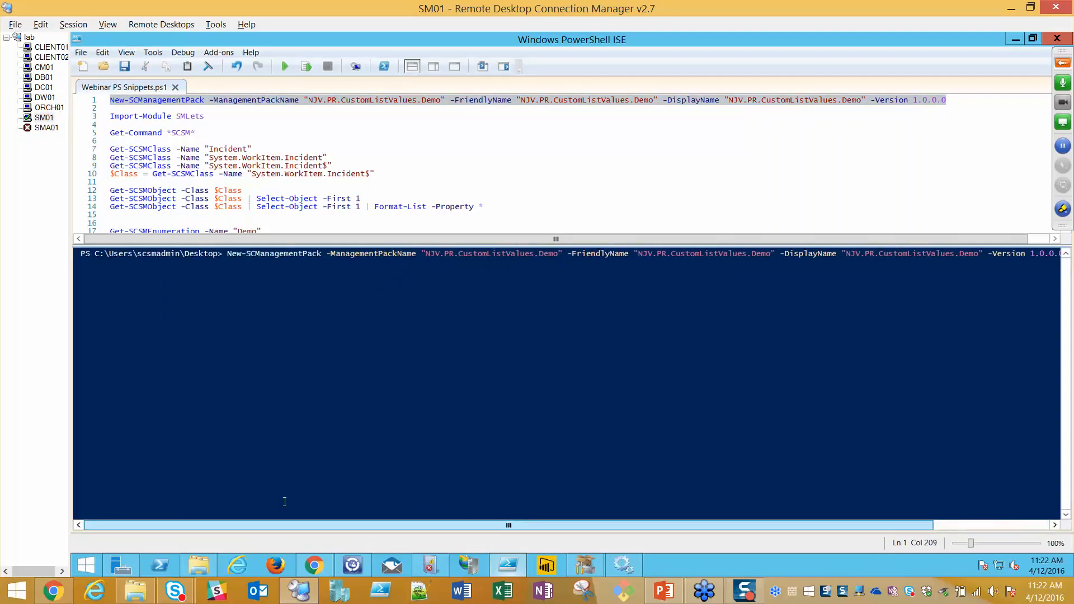
{"action": "left_click_drag", "start_coordinate": [445, 253], "coordinate": [559, 256]}
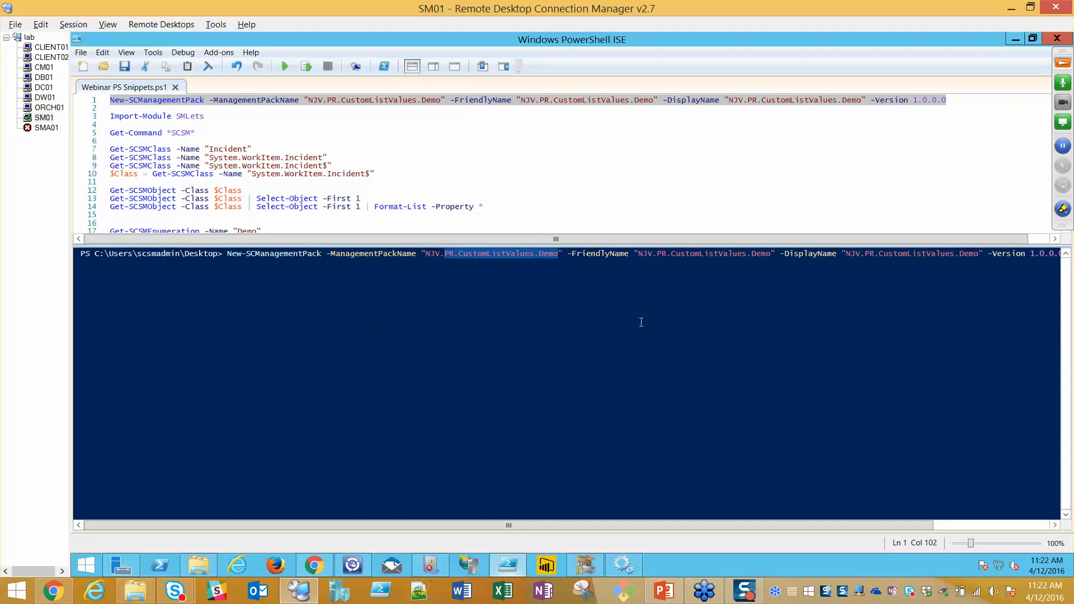
{"action": "type", "text": "SampleM"}
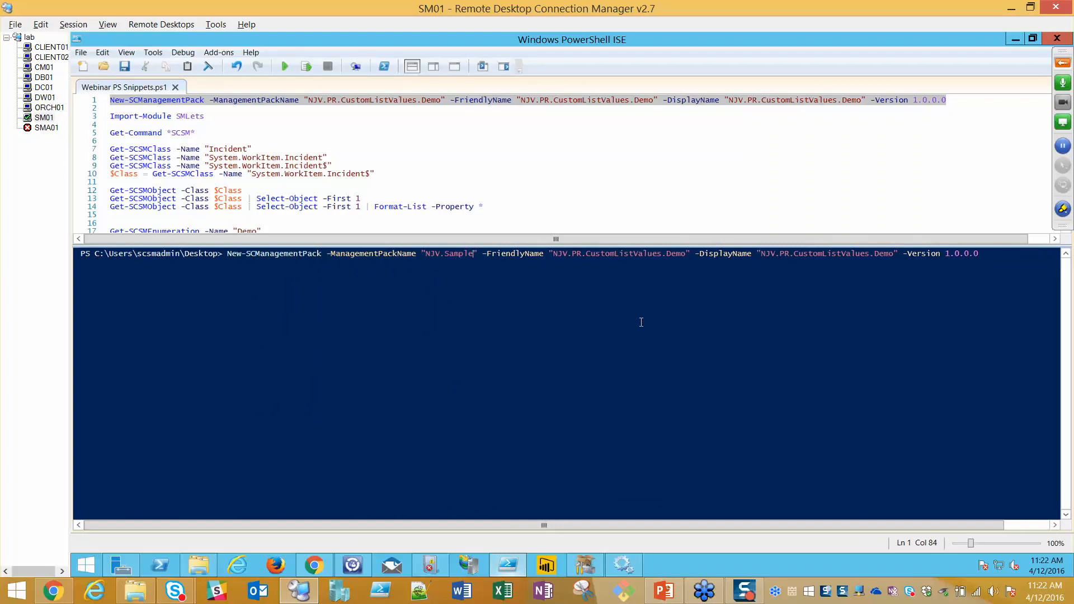
{"action": "type", "text": "PThroughPS"}
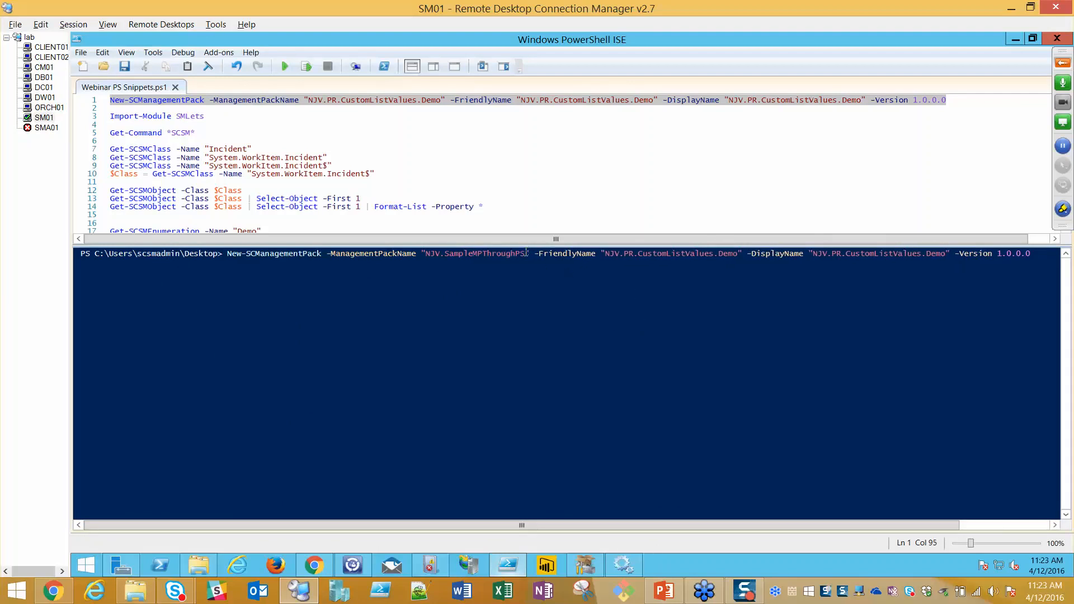
Set the command's FriendlyName and DisplayName to NJV.SampleMPThroughPS, keep version 1.0.0.0, and run it.
{"action": "left_click_drag", "start_coordinate": [526, 254], "coordinate": [426, 260]}
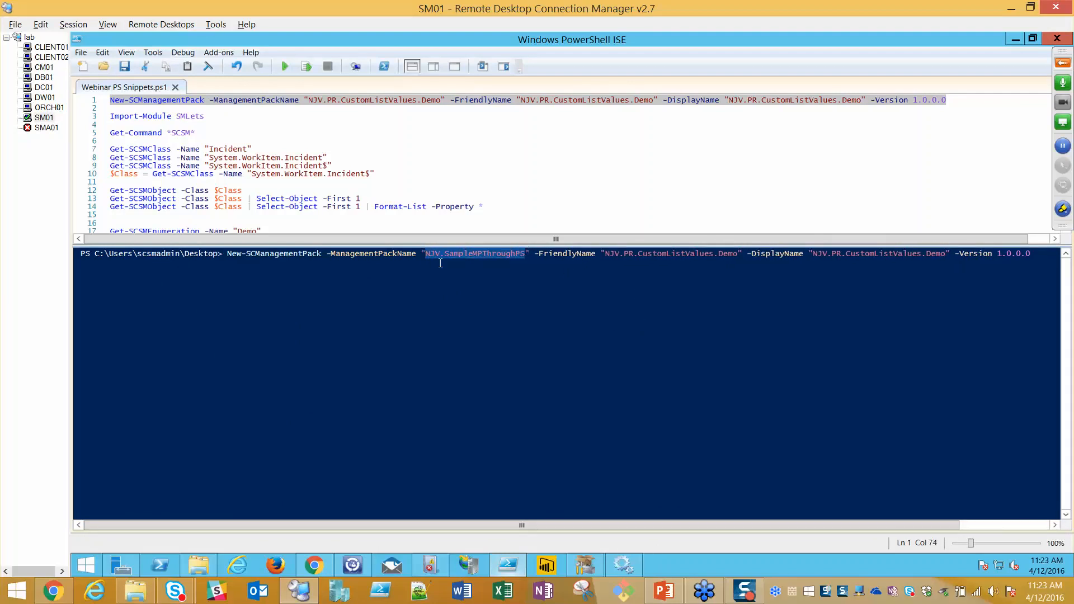
{"action": "left_click_drag", "start_coordinate": [601, 255], "coordinate": [743, 254]}
{"action": "type", "text": "\"NJV.SampleMPThroughPS\""}
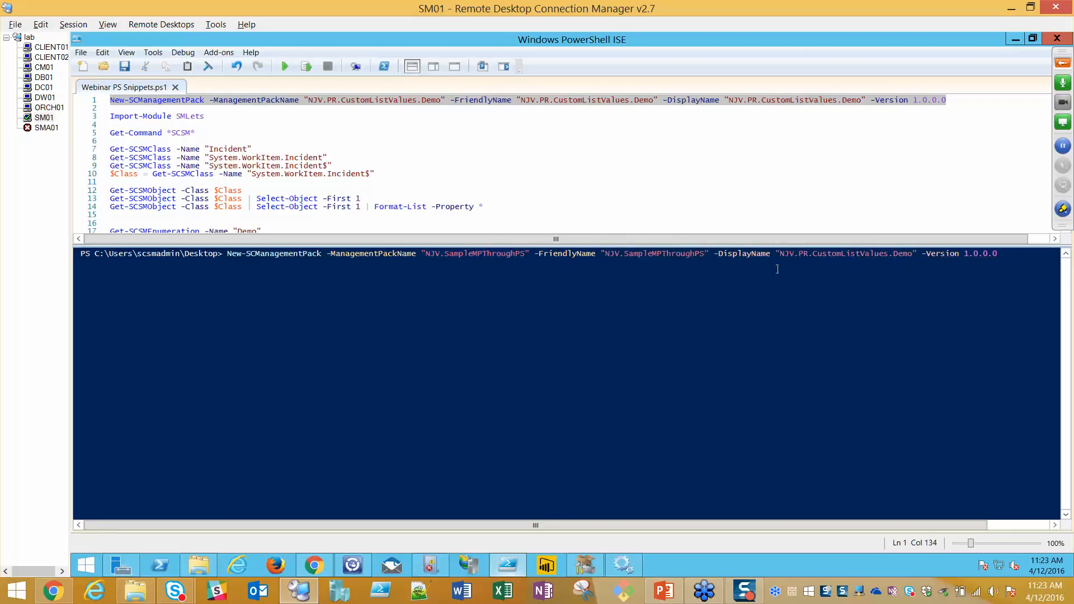
{"action": "left_click_drag", "start_coordinate": [780, 255], "coordinate": [917, 255]}
{"action": "type", "text": "NJV.SampleMPThroughPS"}
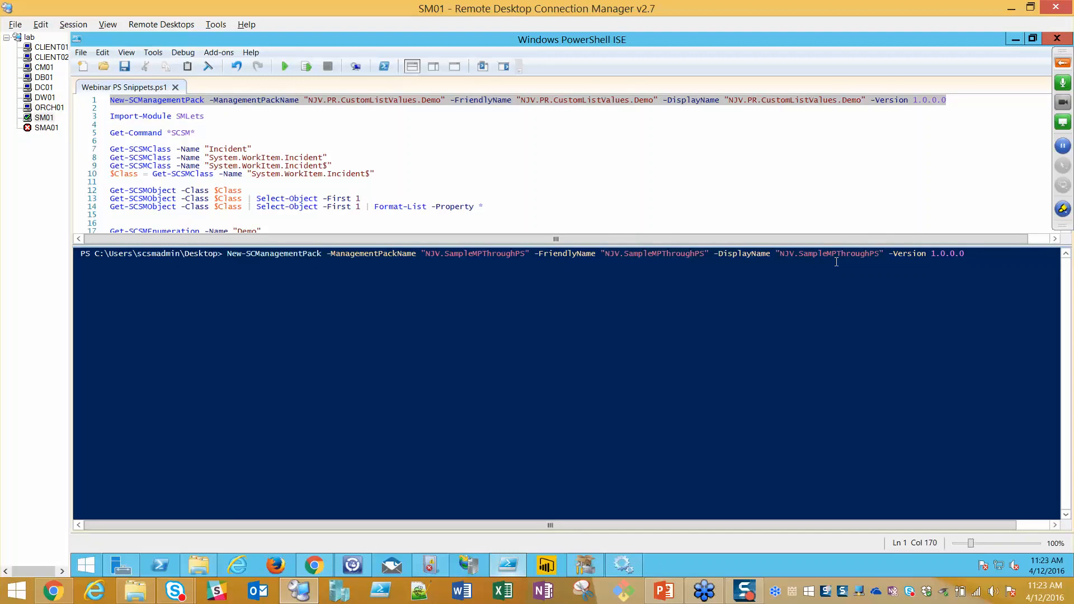
{"action": "left_click", "coordinate": [976, 263]}
{"action": "key", "text": "Return"}
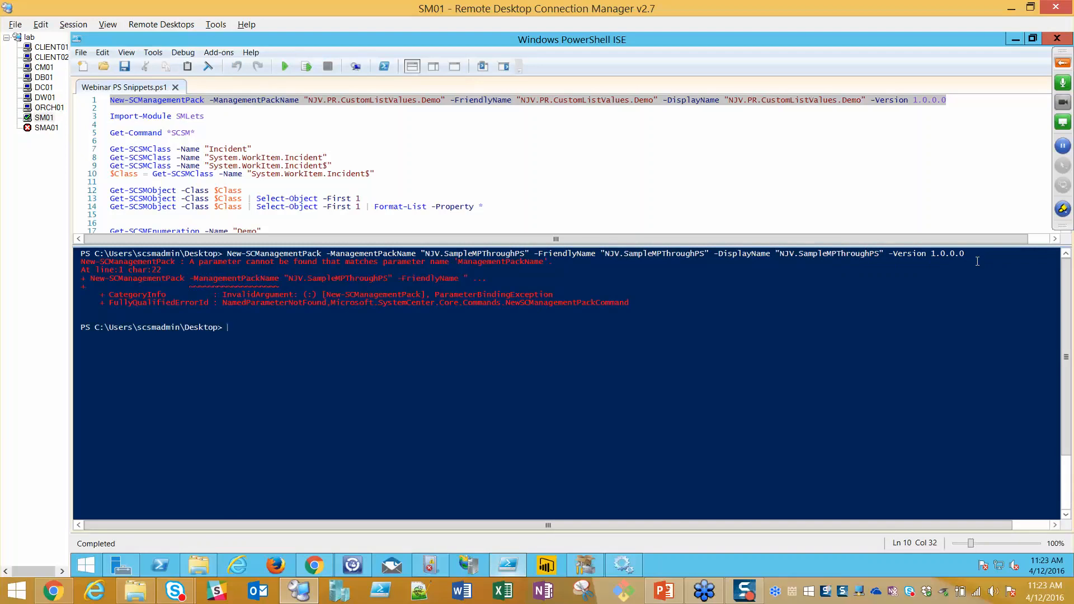
Import the smlets module and run the New-SCManagementPack command for NJV.SampleMPThroughPS again.
{"action": "type", "text": "import-module smlets"}
{"action": "key", "text": "Return"}
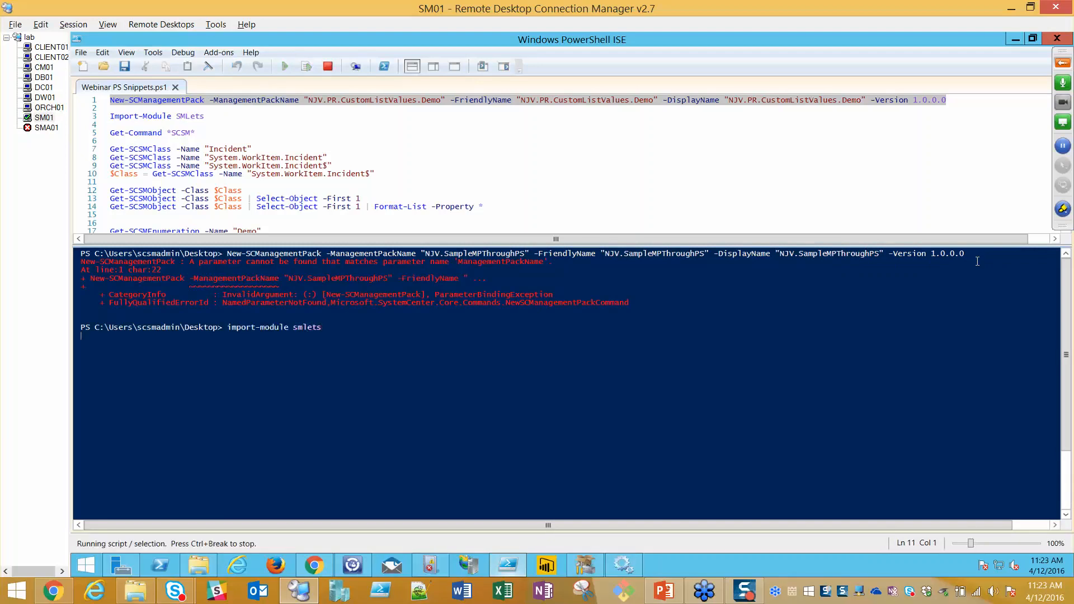
{"action": "key", "text": "Up"}
{"action": "key", "text": "F8"}
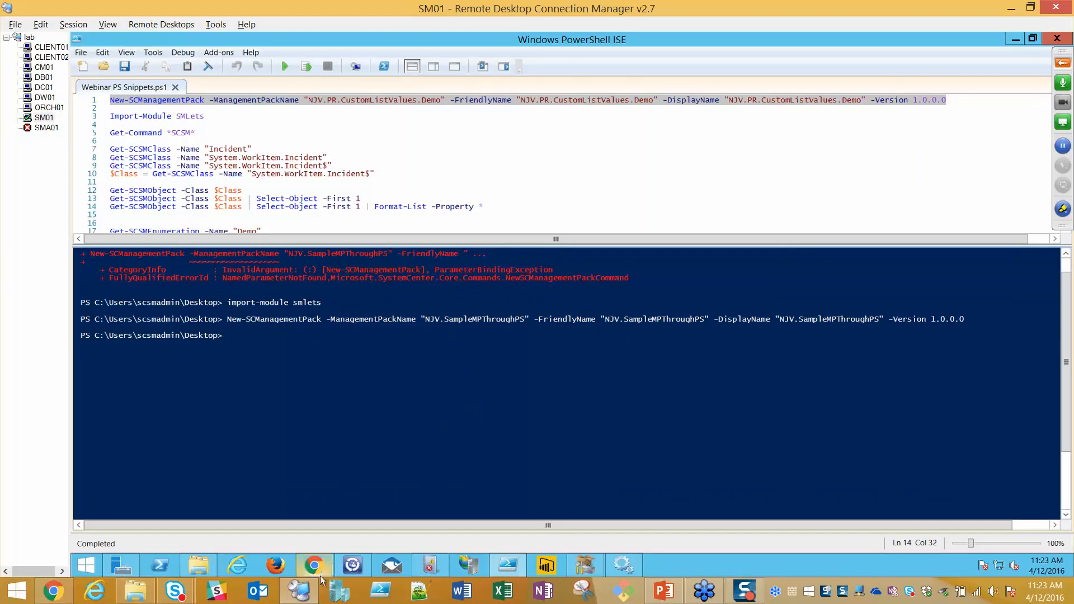
Switch to the Service Manager Console, filter the management packs by "sample", and refresh the list.
{"action": "left_click", "coordinate": [352, 565]}
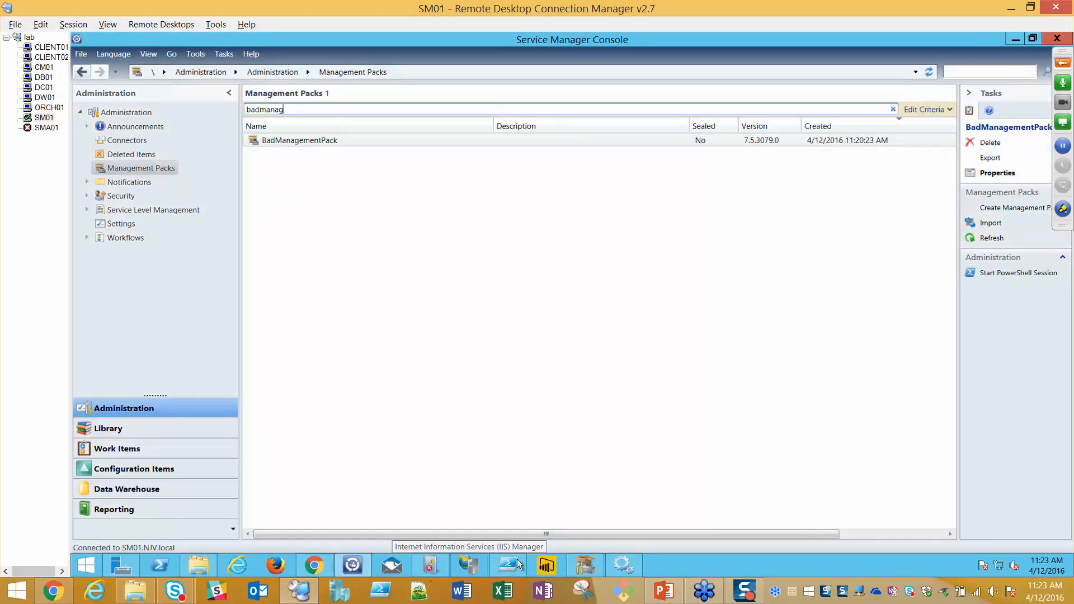
{"action": "left_click", "coordinate": [514, 562]}
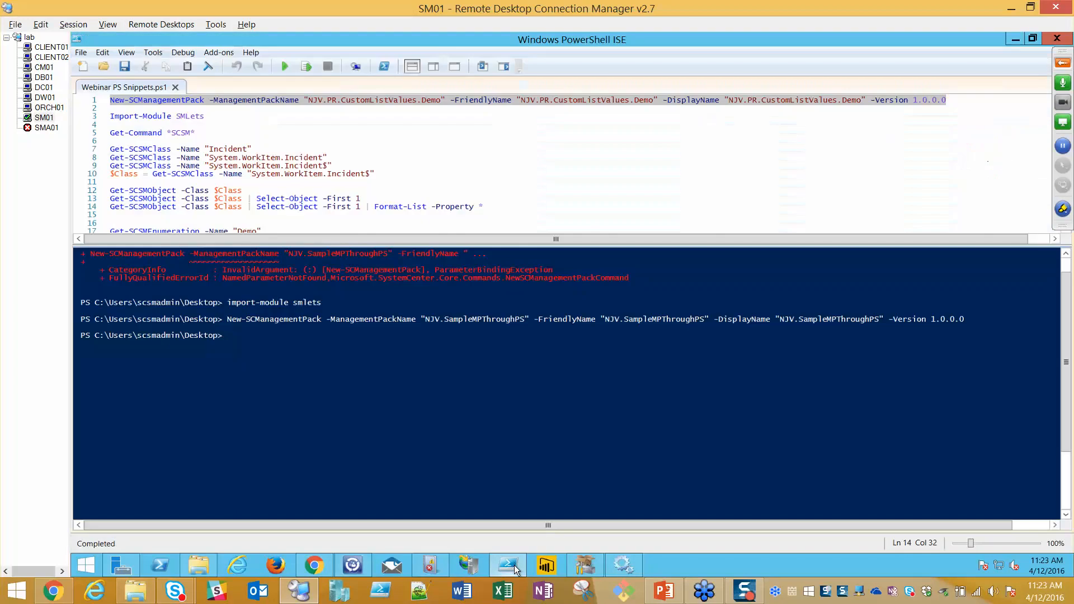
{"action": "left_click", "coordinate": [515, 565]}
{"action": "key", "text": "ctrl+a"}
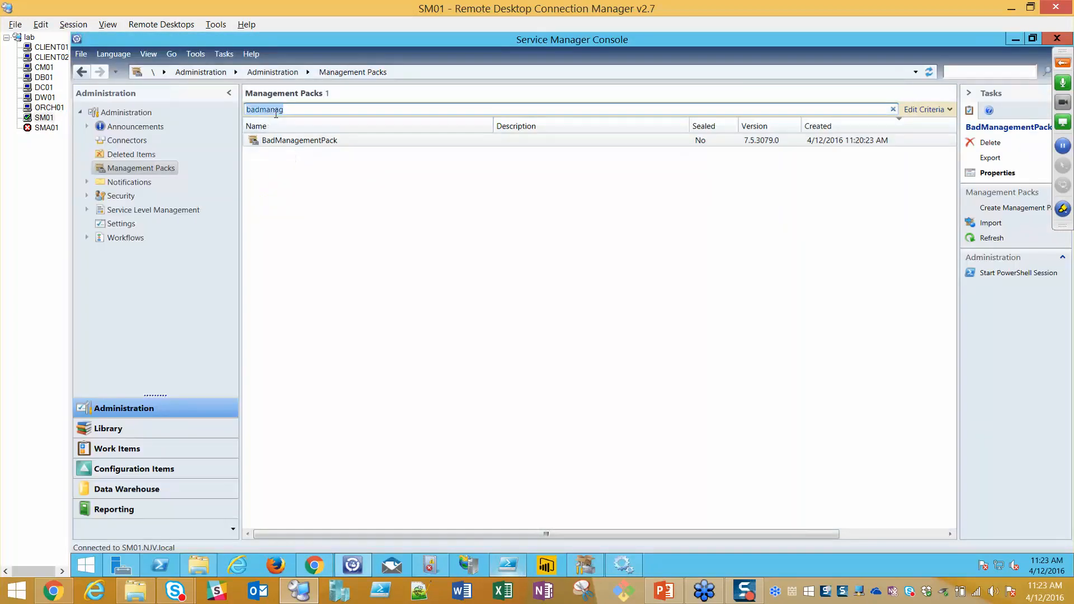
{"action": "type", "text": "sample"}
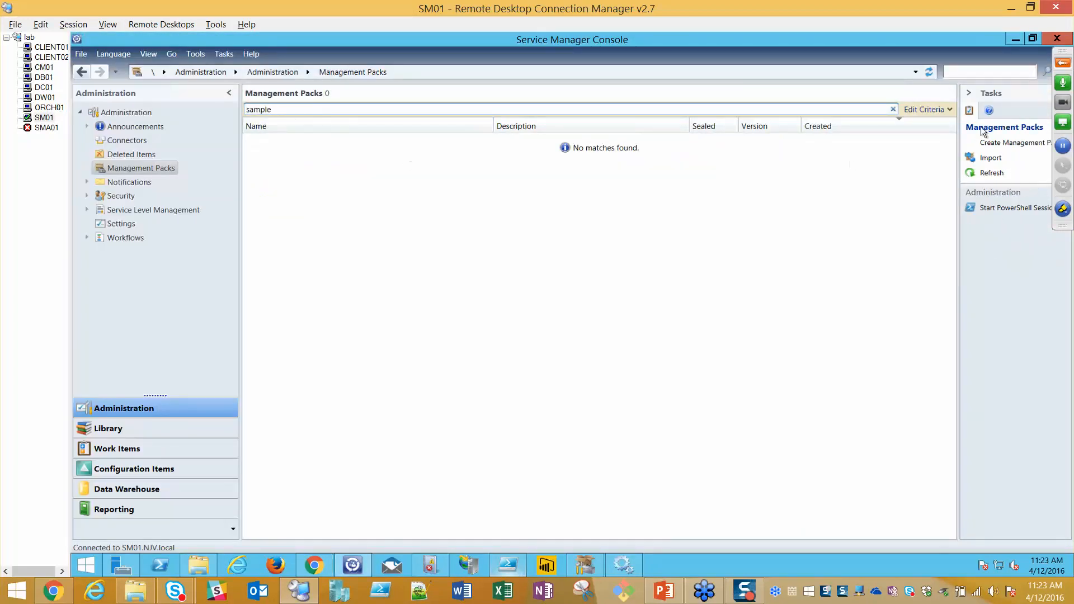
{"action": "left_click", "coordinate": [992, 173]}
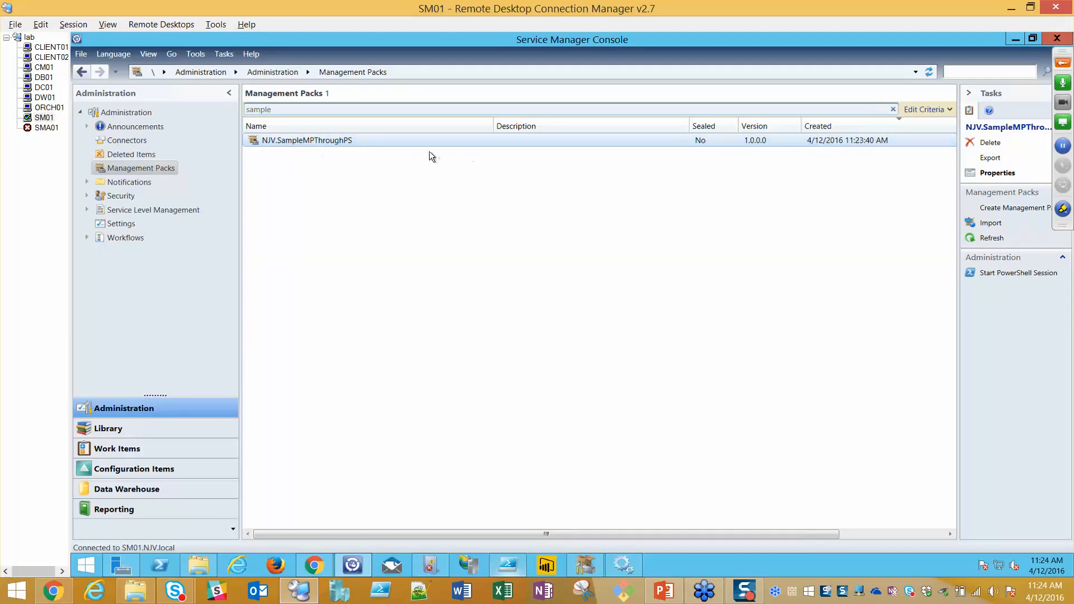
Export the NJV.SampleMPThroughPS management pack to the Desktop folder and select its XML file in File Explorer.
{"action": "left_click", "coordinate": [987, 158]}
{"action": "left_click_drag", "start_coordinate": [707, 337], "coordinate": [709, 262]}
{"action": "left_click", "coordinate": [525, 267]}
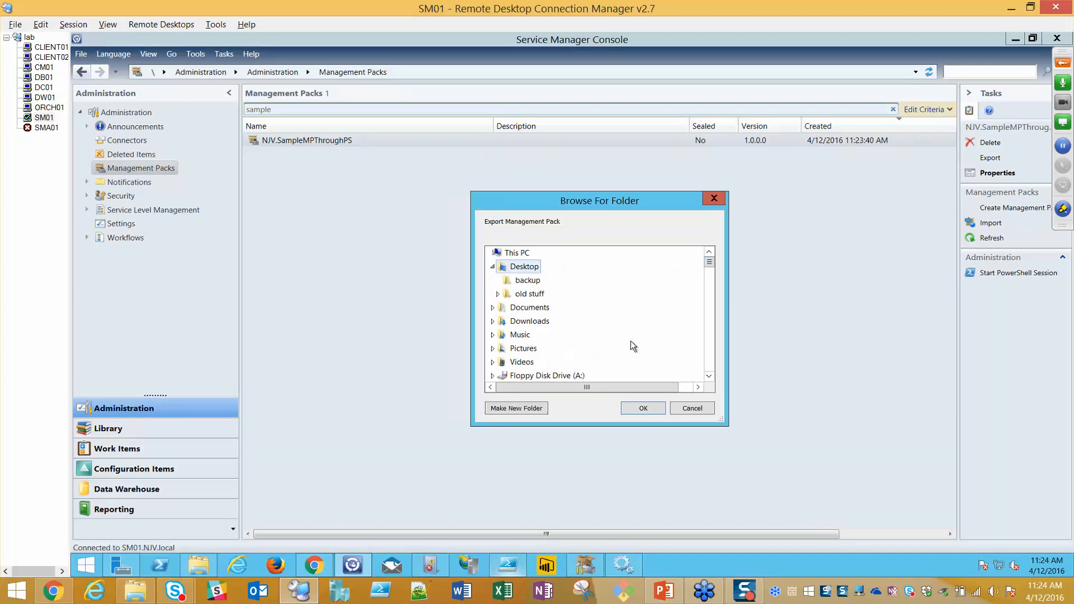
{"action": "left_click", "coordinate": [641, 407]}
{"action": "left_click", "coordinate": [199, 565]}
{"action": "left_click", "coordinate": [440, 377]}
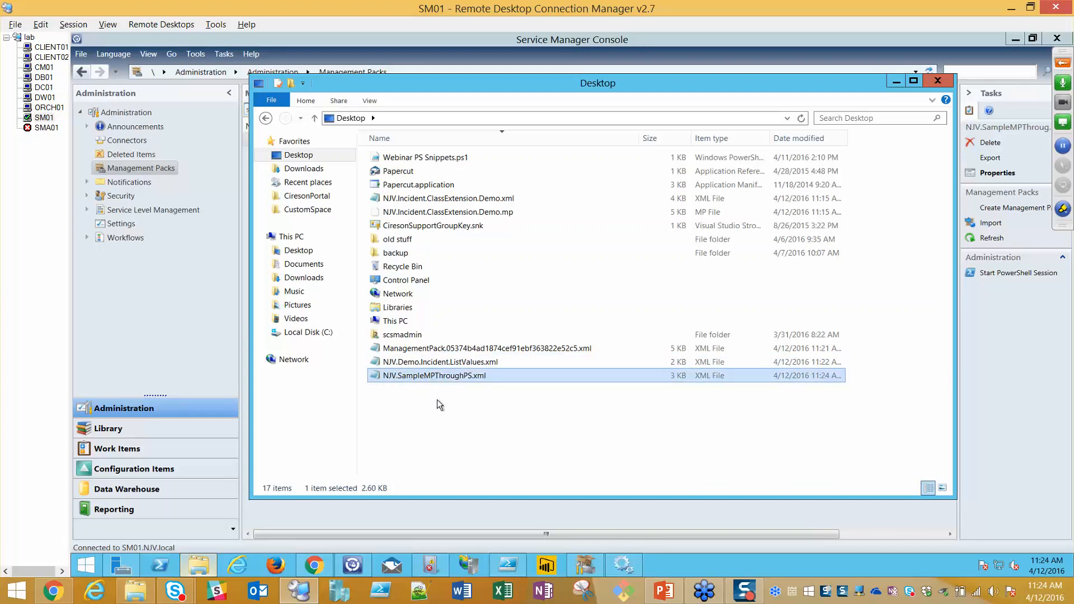
{"action": "left_click", "coordinate": [178, 327]}
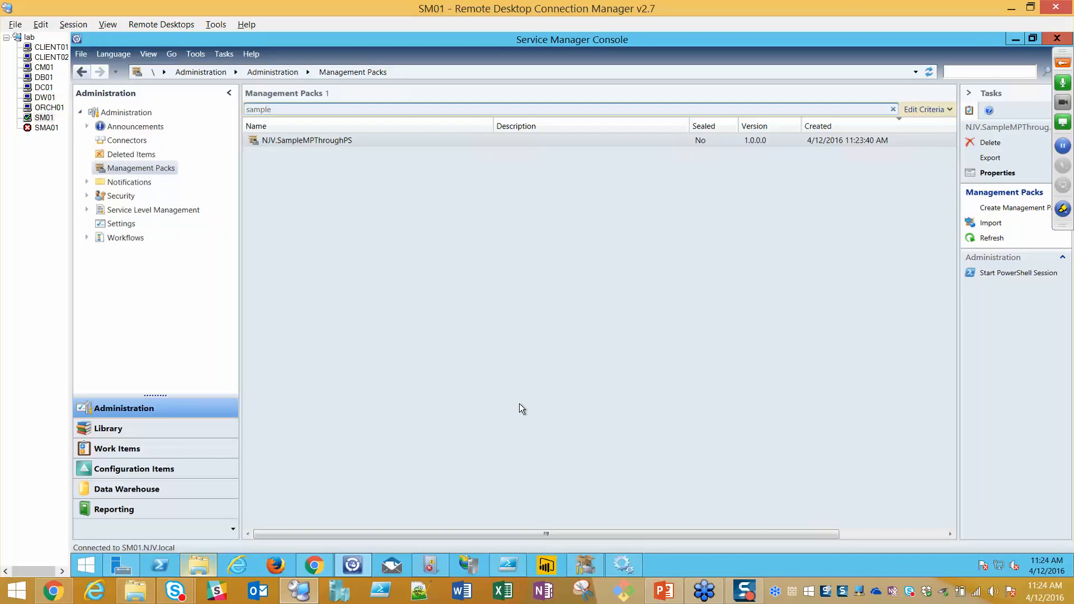
{"action": "left_click", "coordinate": [507, 561]}
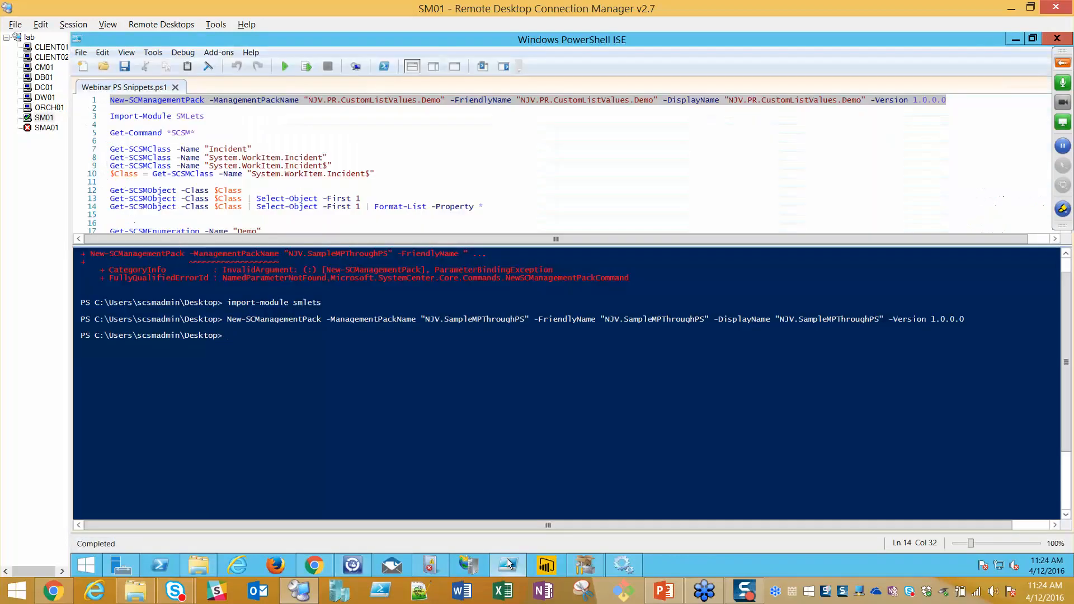
{"action": "left_click", "coordinate": [507, 559]}
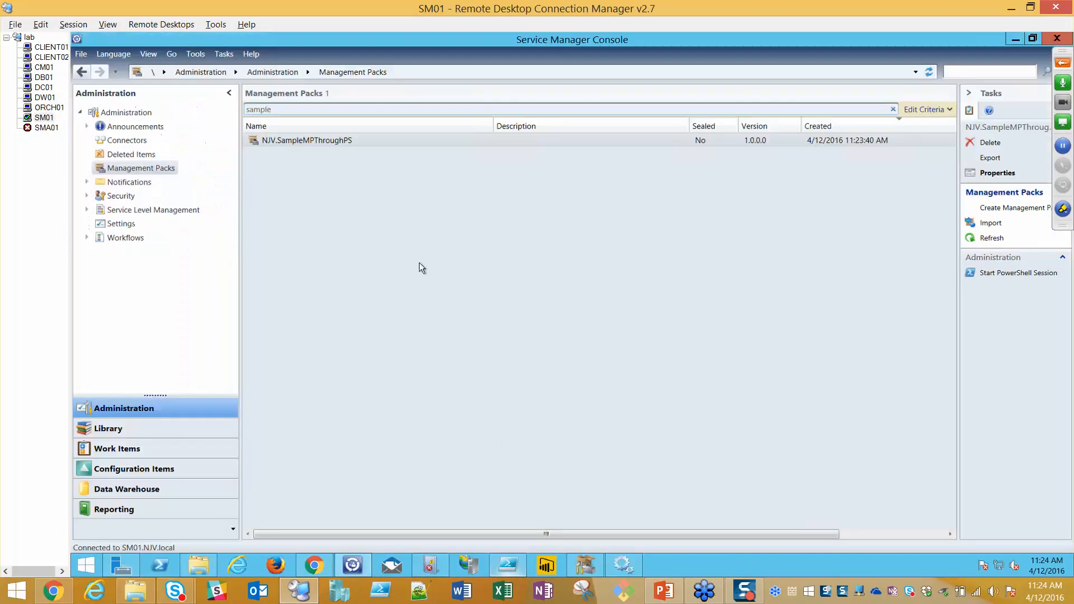
{"action": "left_click", "coordinate": [469, 565]}
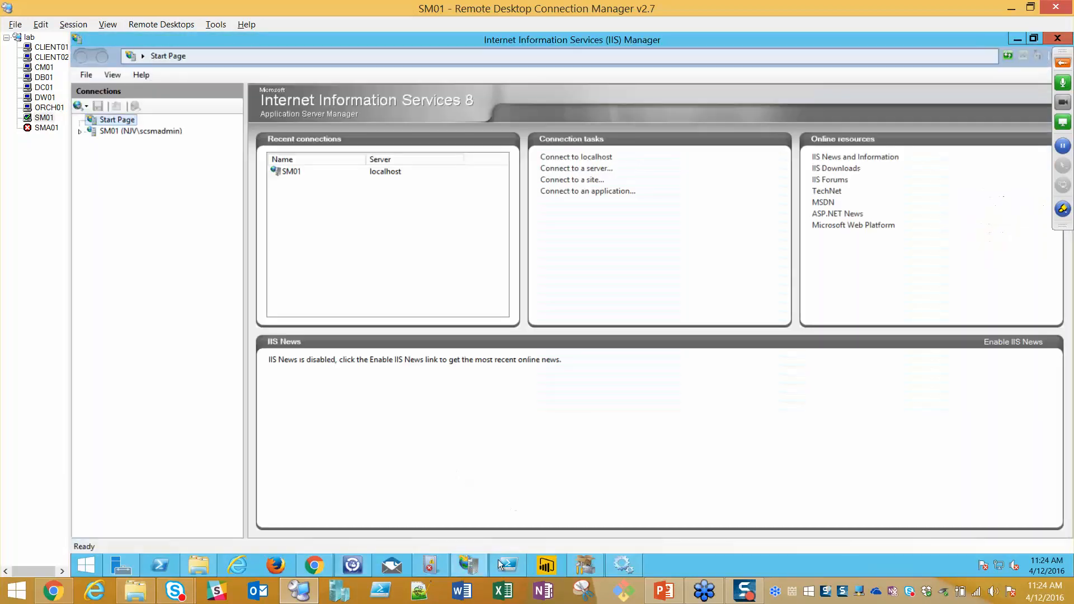
{"action": "left_click", "coordinate": [498, 560]}
{"action": "left_click", "coordinate": [585, 565]}
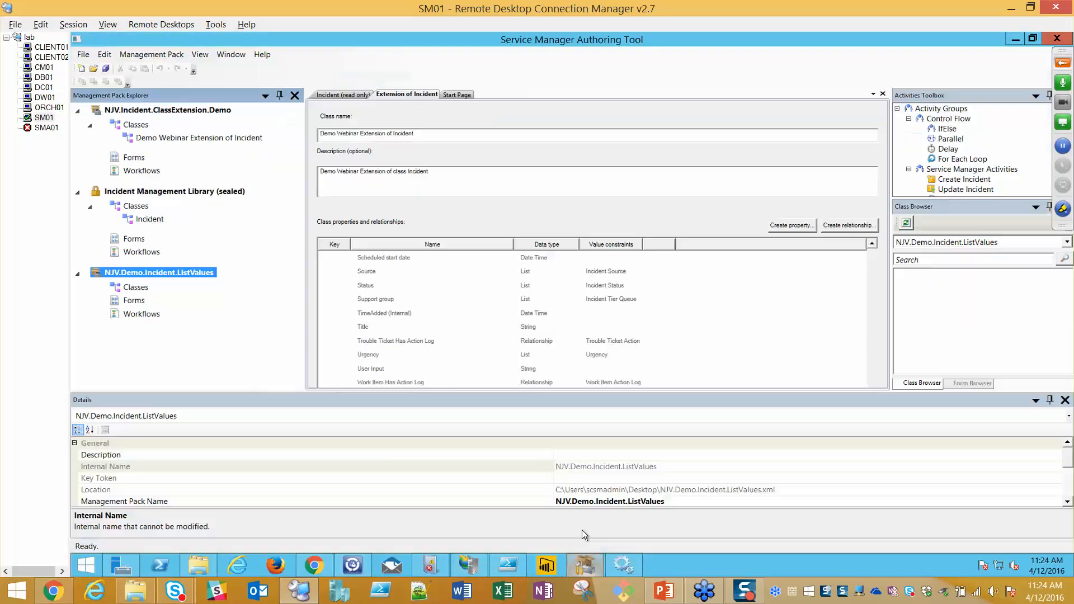
{"action": "left_click", "coordinate": [593, 563]}
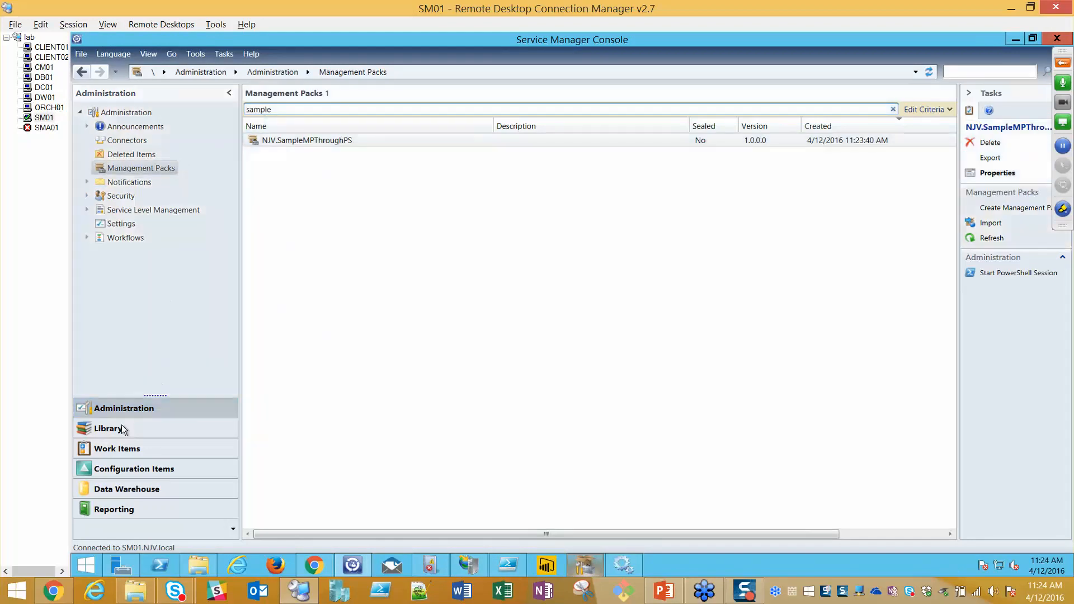
Show all management packs without the filter and delete BadManagementPack permanently.
{"action": "left_click", "coordinate": [122, 427]}
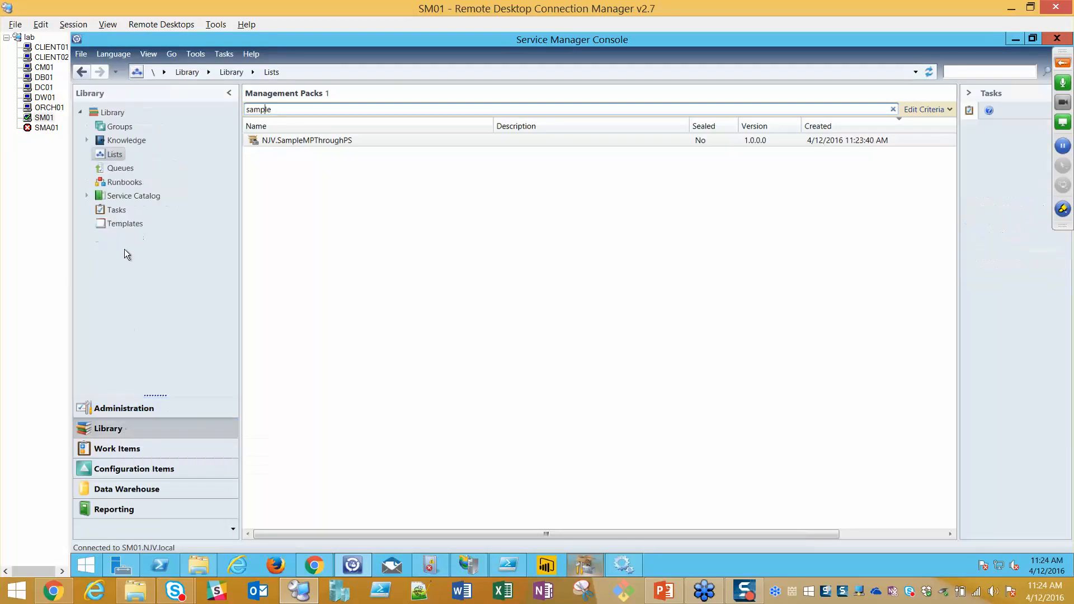
{"action": "left_click", "coordinate": [123, 409]}
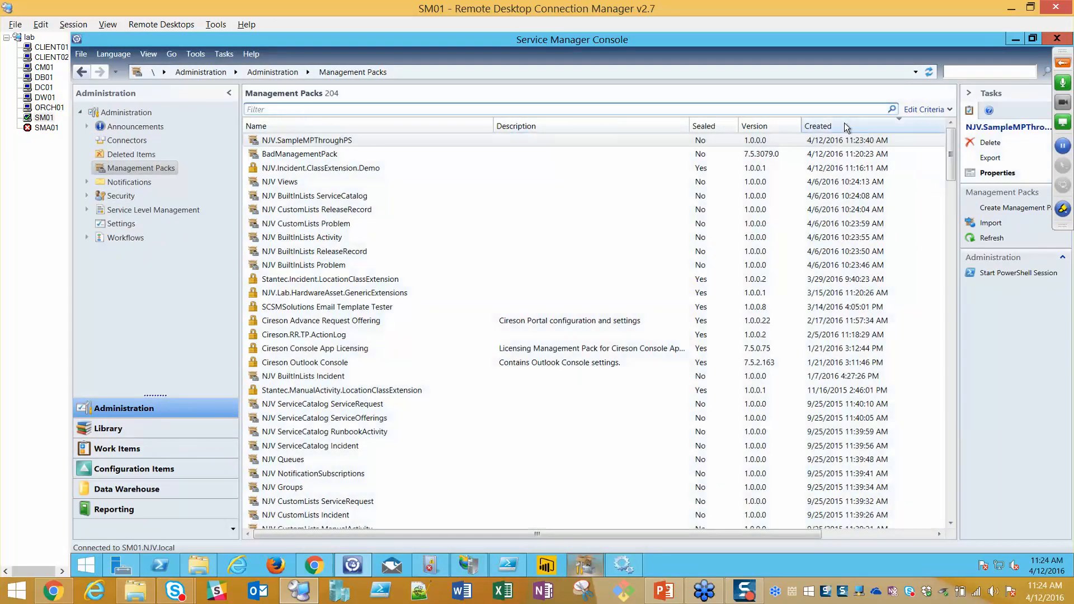
{"action": "left_click", "coordinate": [831, 126]}
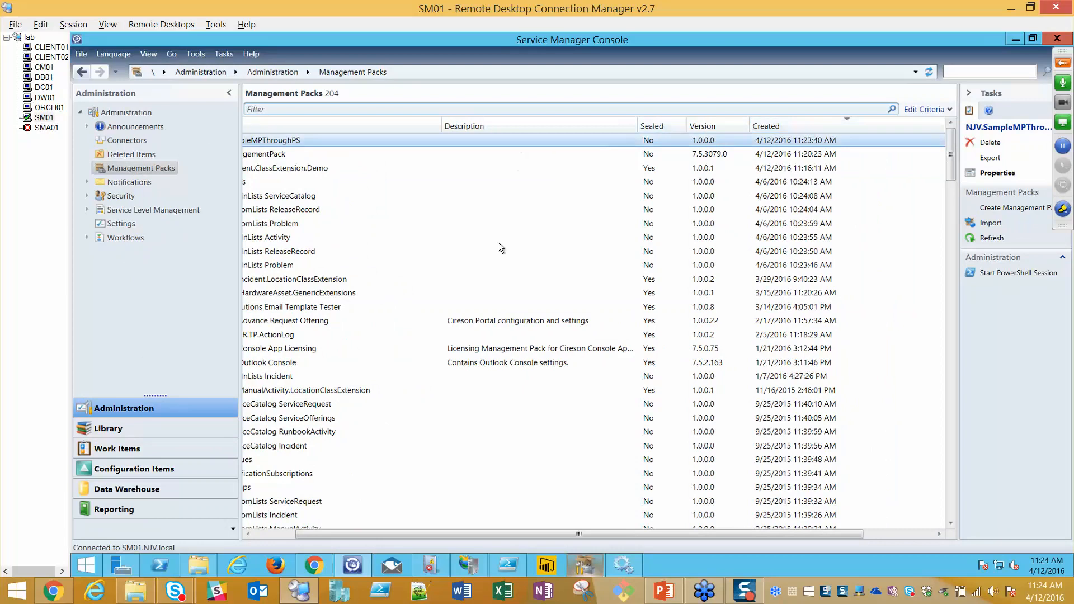
{"action": "left_click_drag", "start_coordinate": [454, 536], "coordinate": [348, 521]}
{"action": "left_click", "coordinate": [307, 150]}
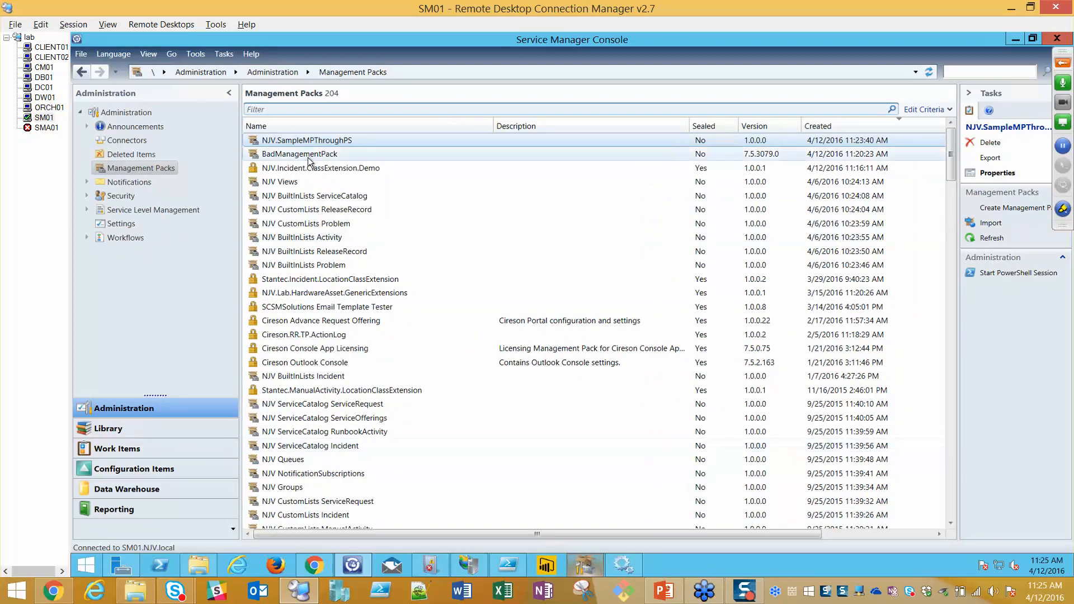
{"action": "left_click", "coordinate": [989, 143]}
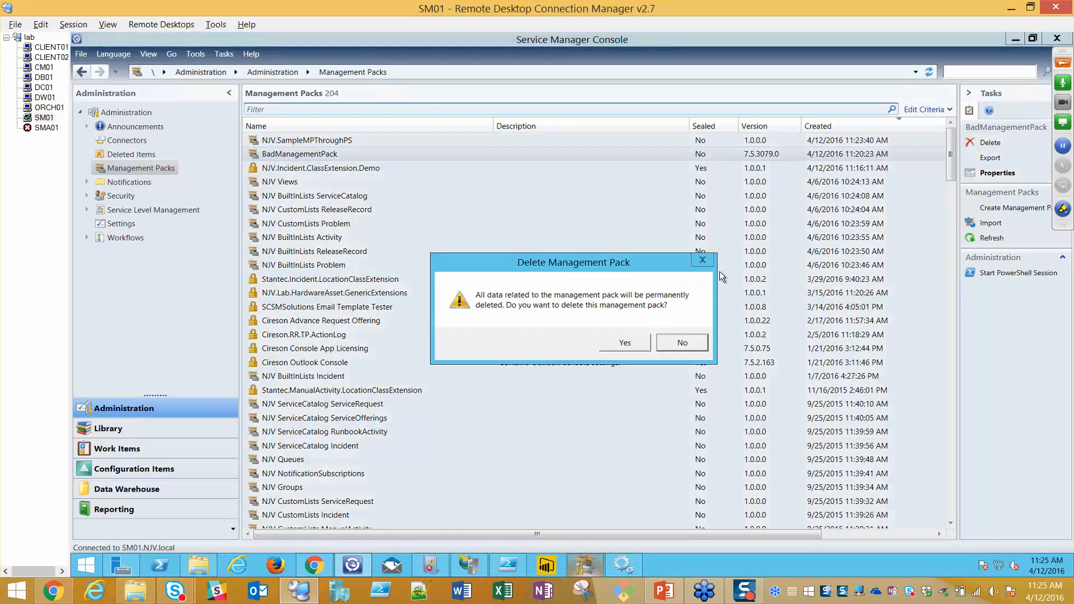
{"action": "left_click", "coordinate": [625, 342]}
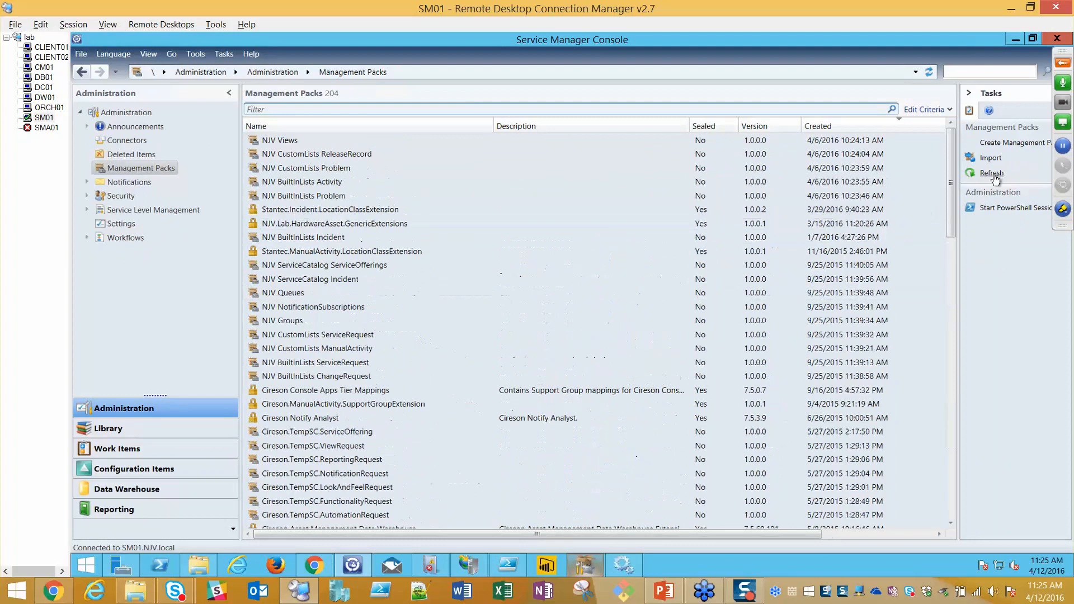
Filter the library lists by "demo" and open the properties of Demo_List_01.
{"action": "left_click", "coordinate": [108, 429]}
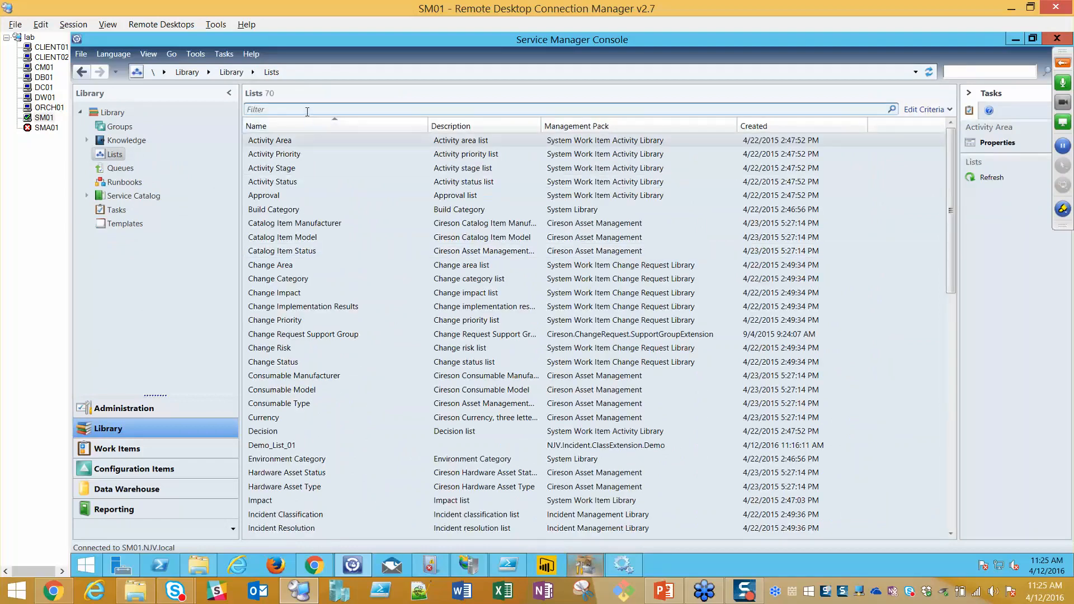
{"action": "left_click", "coordinate": [308, 111]}
{"action": "type", "text": "demo"}
{"action": "left_click", "coordinate": [277, 140]}
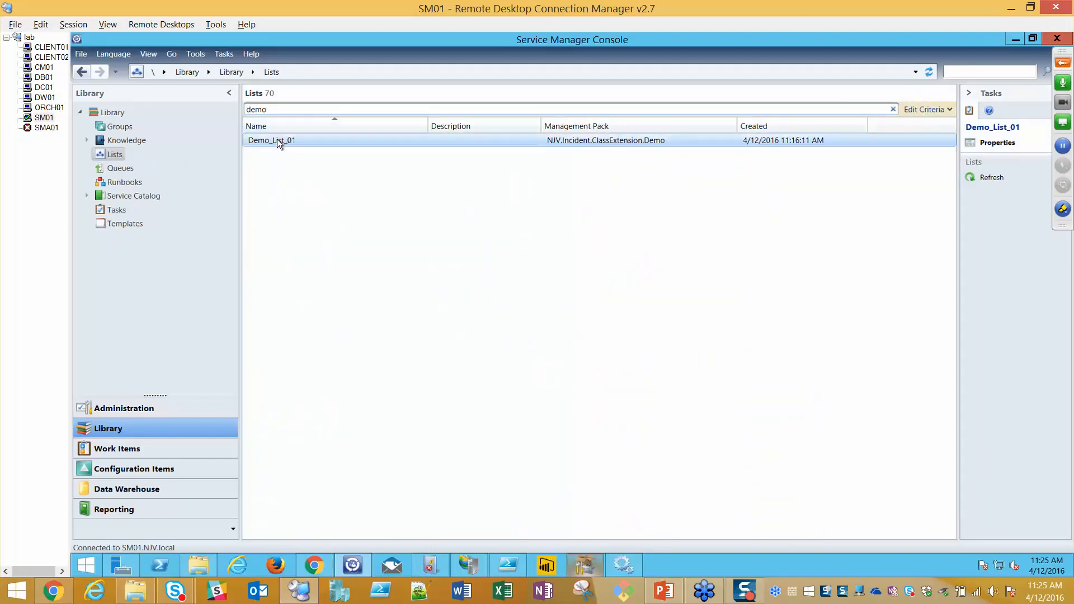
{"action": "double_click", "coordinate": [277, 140]}
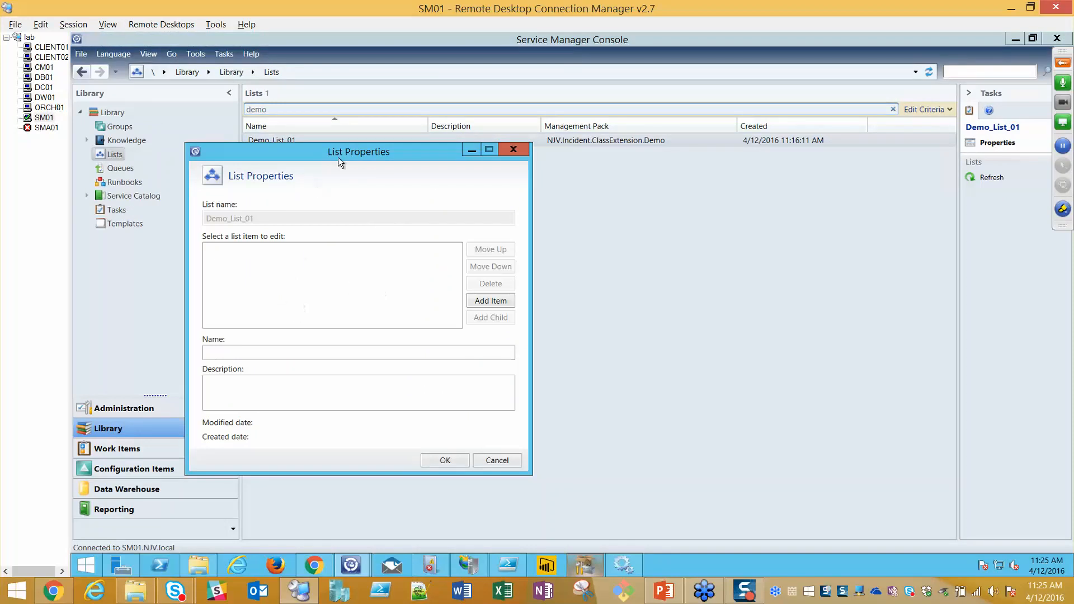
Add a first item to Demo_List_01 and store it in the NJV.SampleMPThroughPS management pack.
{"action": "left_click_drag", "start_coordinate": [339, 159], "coordinate": [394, 129]}
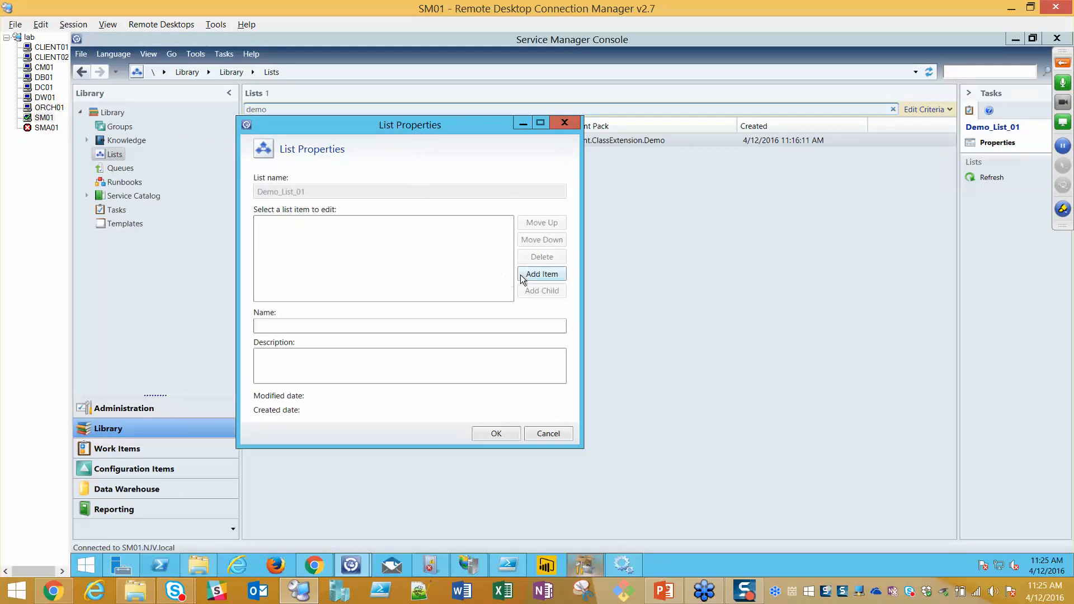
{"action": "left_click", "coordinate": [542, 274]}
{"action": "left_click", "coordinate": [616, 321]}
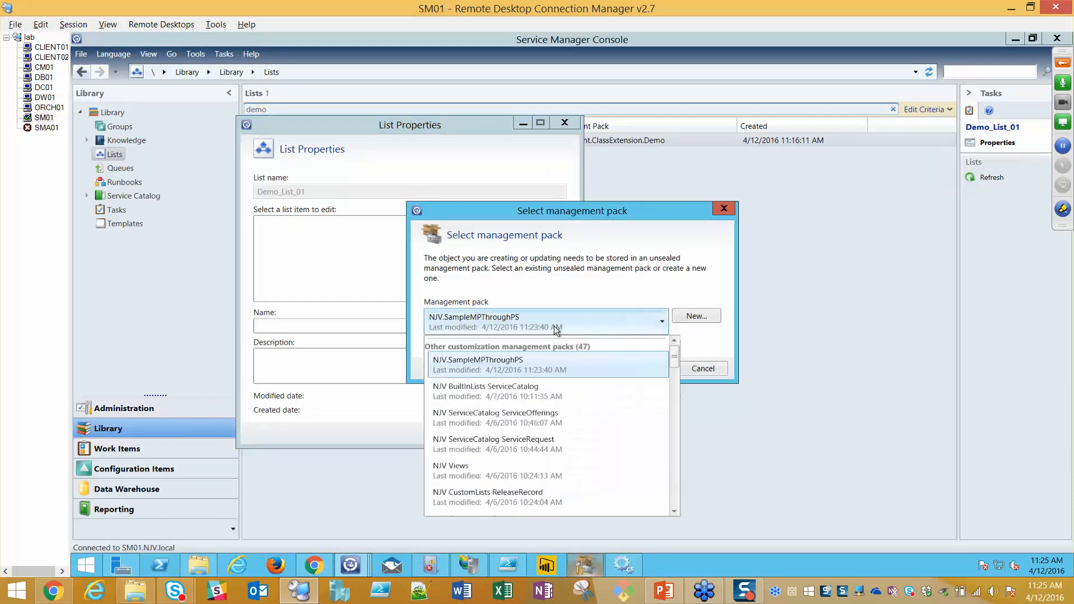
{"action": "left_click", "coordinate": [506, 365]}
{"action": "left_click", "coordinate": [647, 368]}
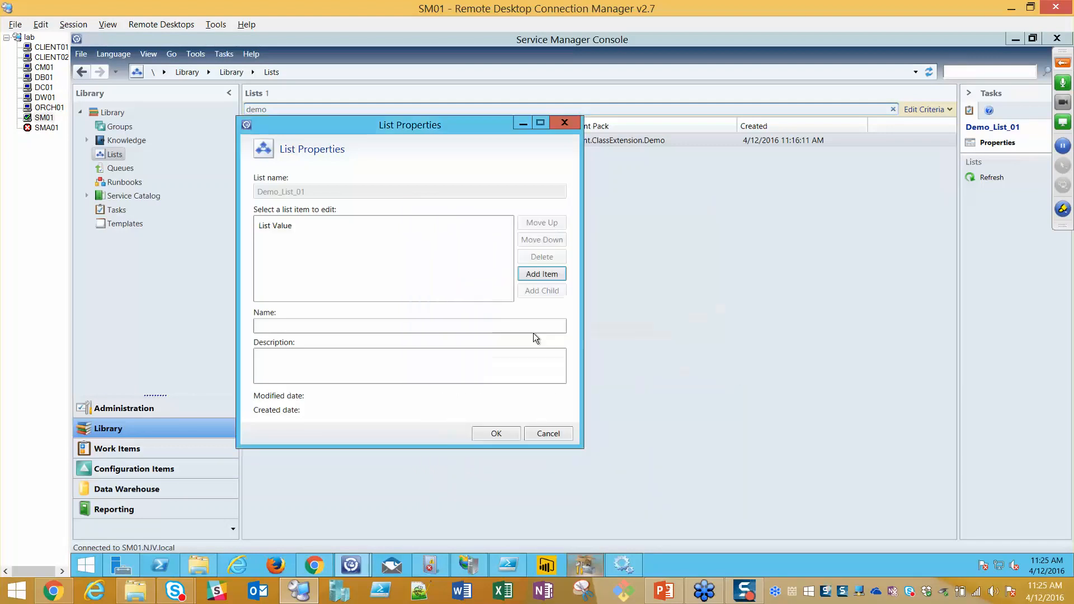
Add a second list item, name the two items List Value 1 and List Value 2, and save the list.
{"action": "left_click", "coordinate": [537, 274]}
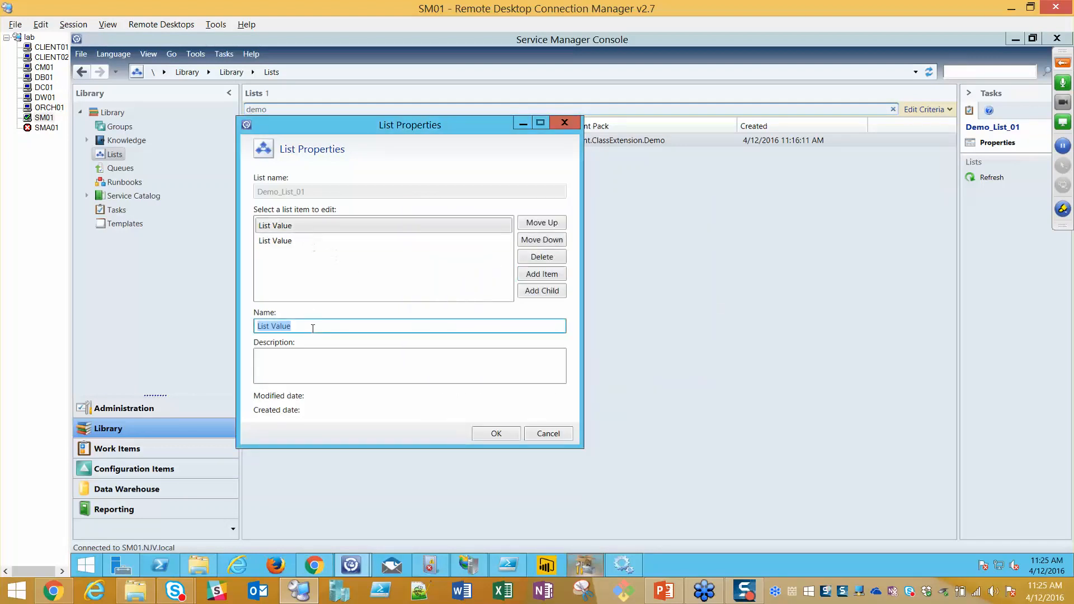
{"action": "left_click", "coordinate": [312, 325]}
{"action": "type", "text": "1"}
{"action": "left_click", "coordinate": [290, 241]}
{"action": "left_click", "coordinate": [308, 325]}
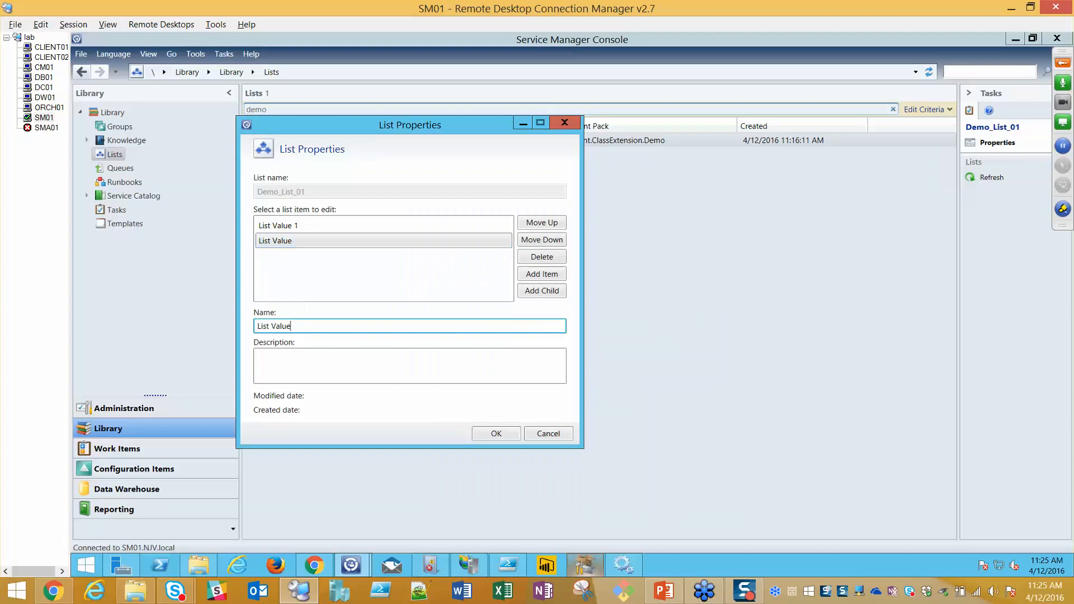
{"action": "type", "text": "2"}
{"action": "left_click_drag", "start_coordinate": [397, 131], "coordinate": [428, 119]}
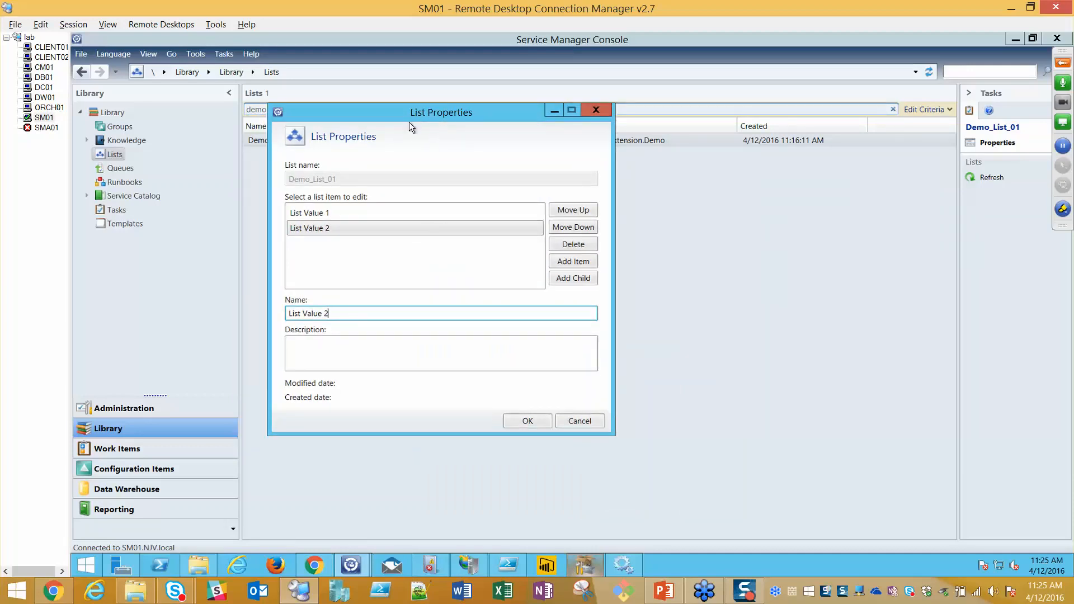
{"action": "left_click", "coordinate": [529, 421]}
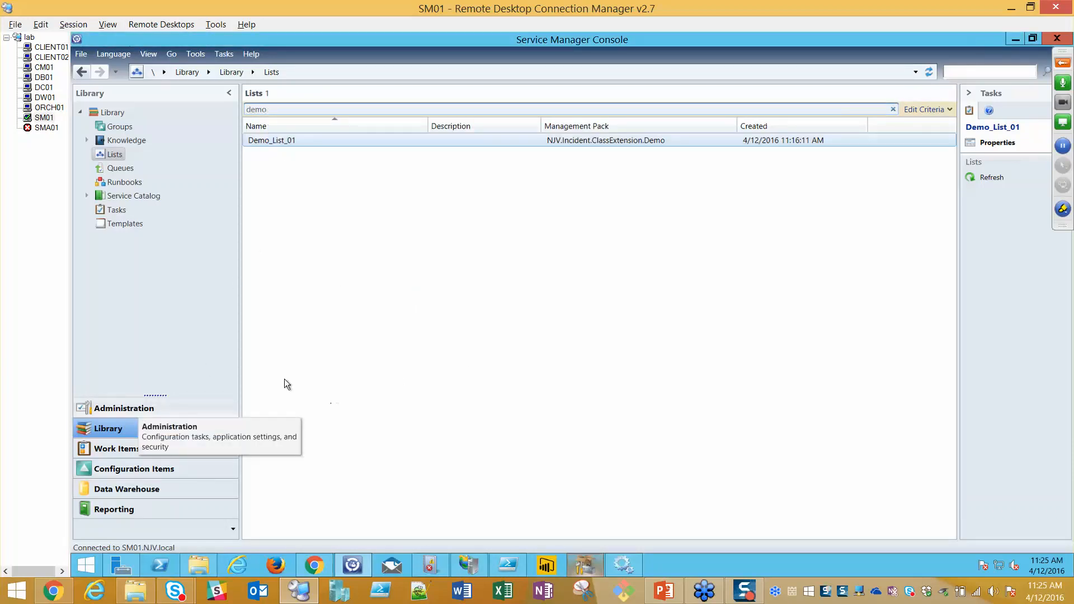
Show the management packs in Administration and sort them by creation date, newest first.
{"action": "left_click", "coordinate": [140, 412]}
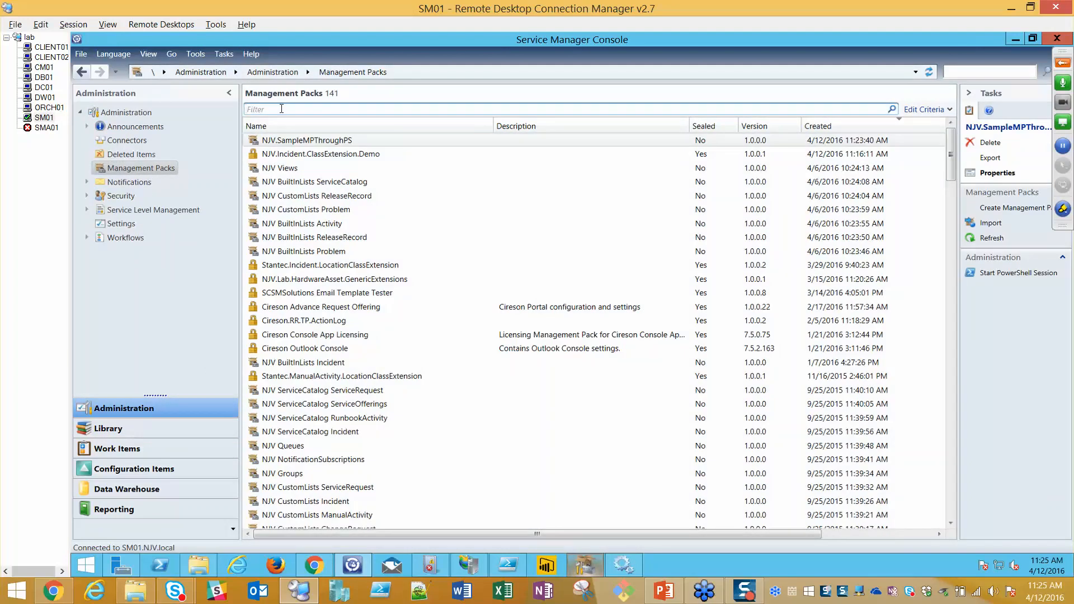
{"action": "left_click", "coordinate": [281, 109]}
{"action": "left_click", "coordinate": [845, 126]}
{"action": "left_click", "coordinate": [808, 128]}
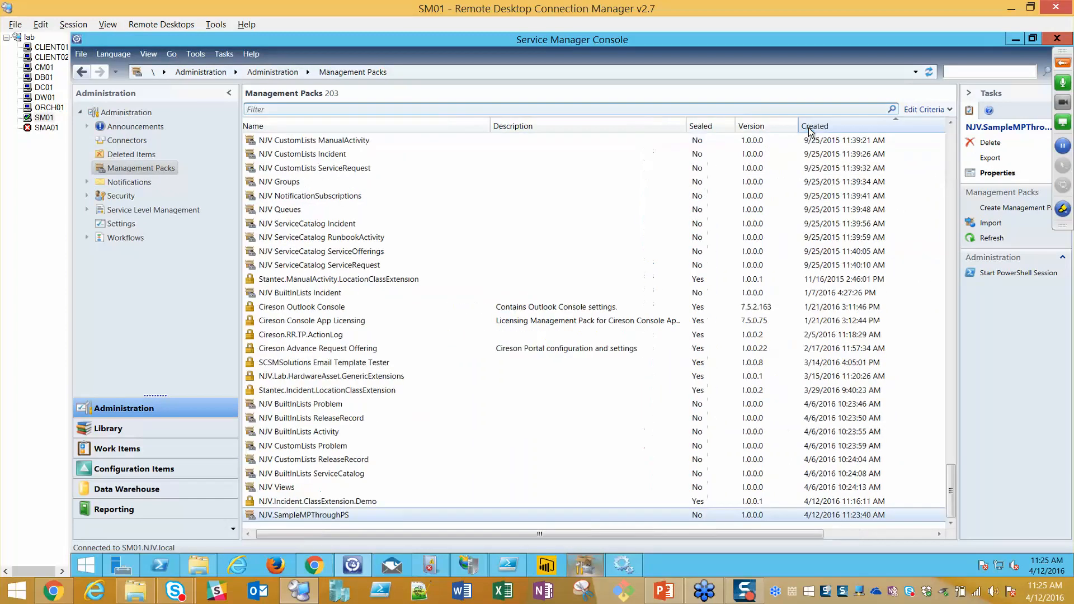
{"action": "left_click", "coordinate": [818, 123]}
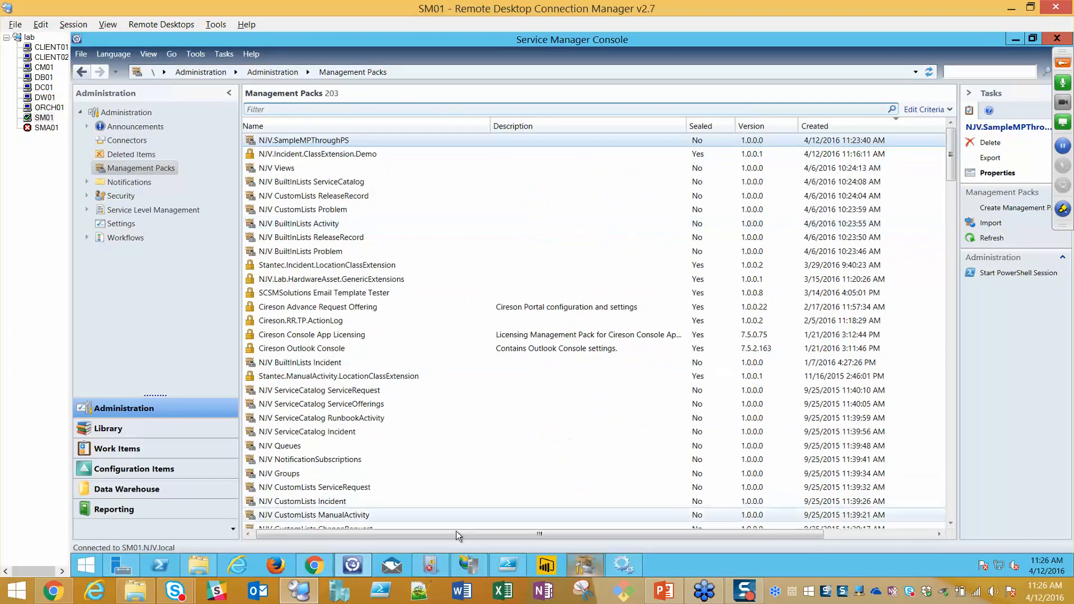
Examine which management packs NJV.Incident.ClassExtension.Demo depends on and which depend on it, then close its properties without changes.
{"action": "left_click", "coordinate": [396, 155]}
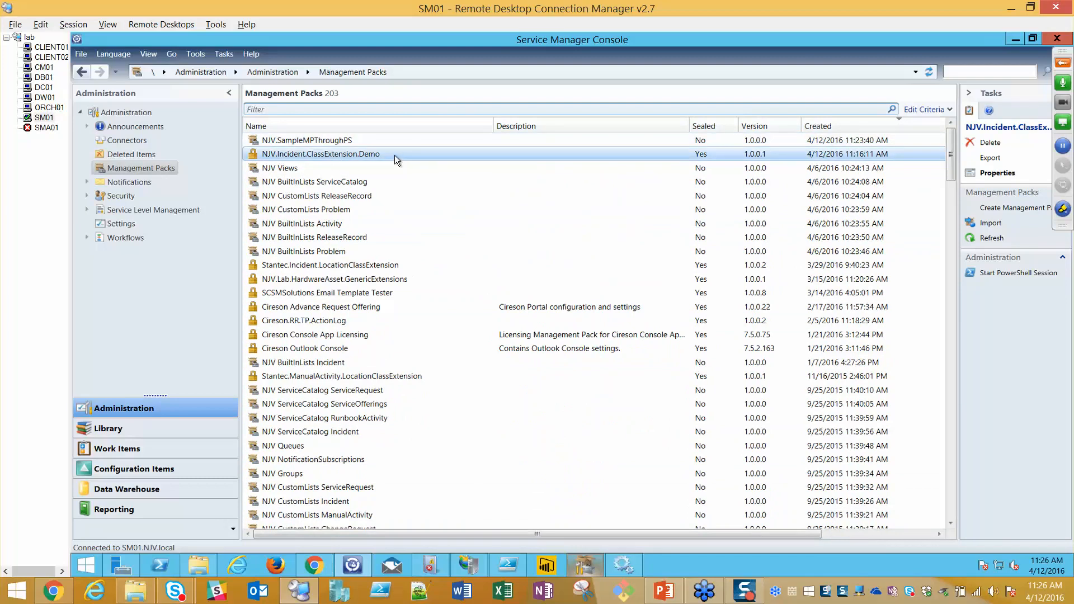
{"action": "left_click", "coordinate": [370, 140]}
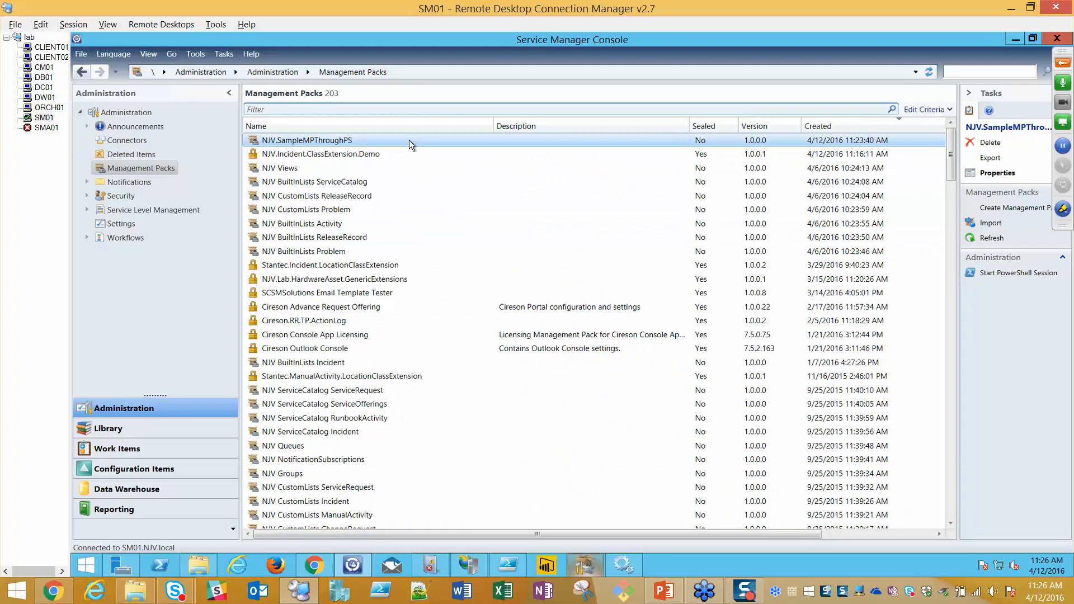
{"action": "double_click", "coordinate": [330, 152]}
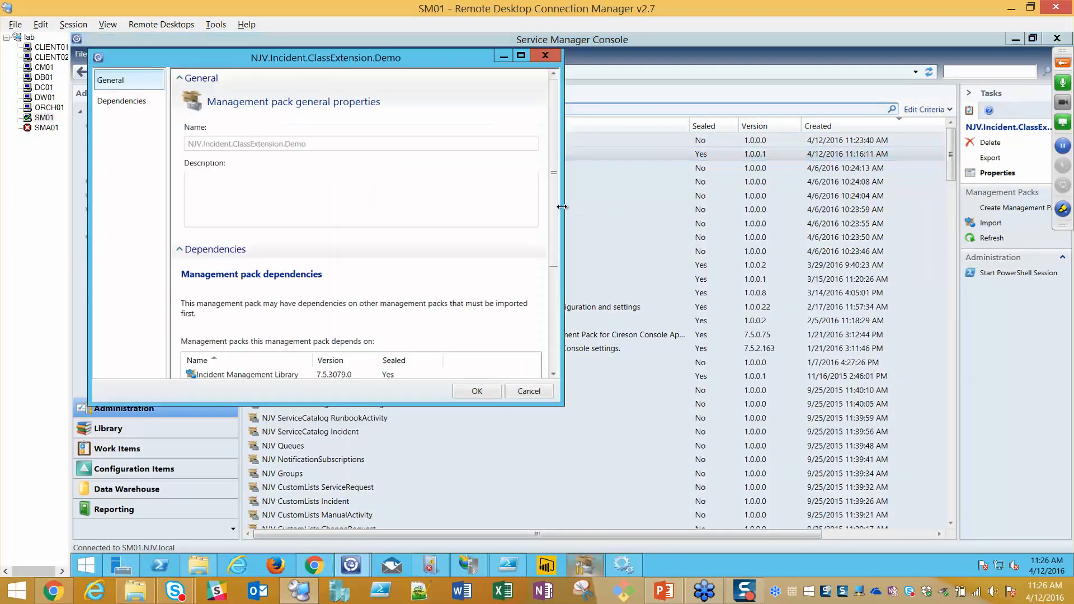
{"action": "left_click_drag", "start_coordinate": [553, 190], "coordinate": [549, 317]}
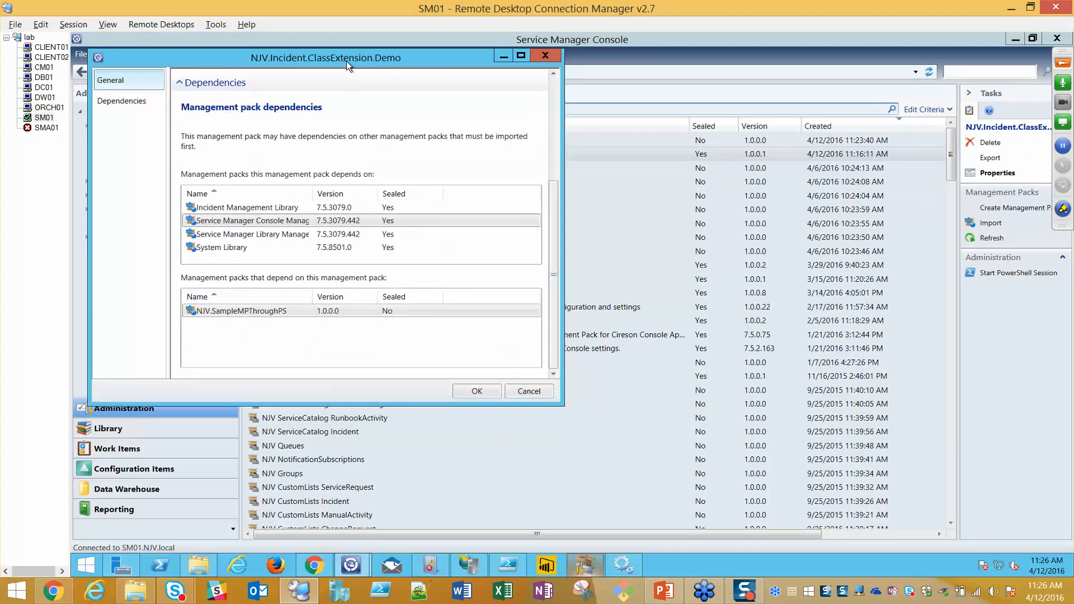
{"action": "left_click_drag", "start_coordinate": [347, 62], "coordinate": [427, 97]}
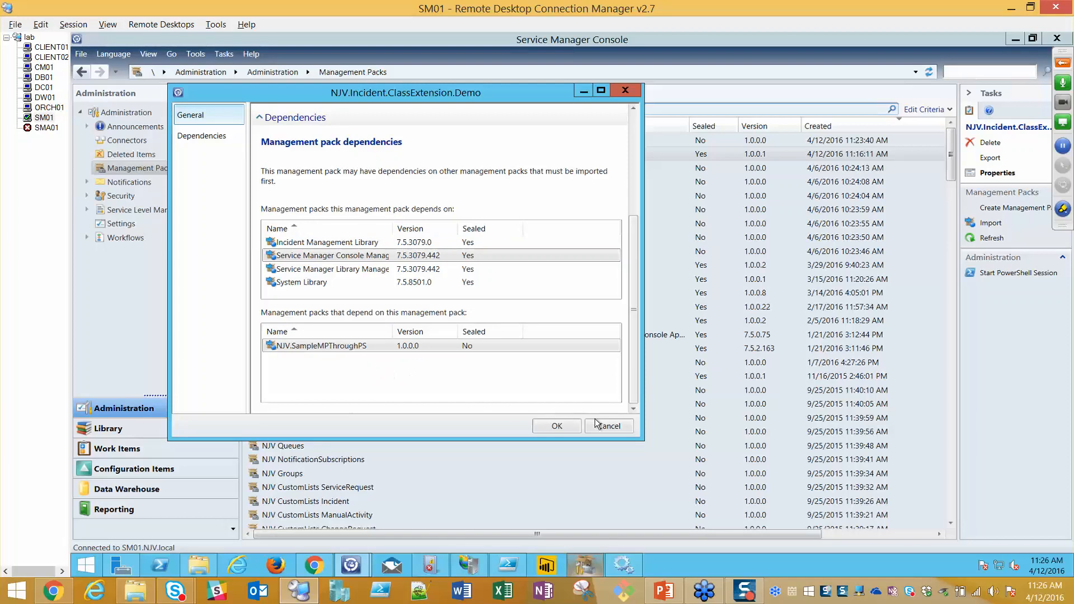
{"action": "left_click", "coordinate": [609, 426]}
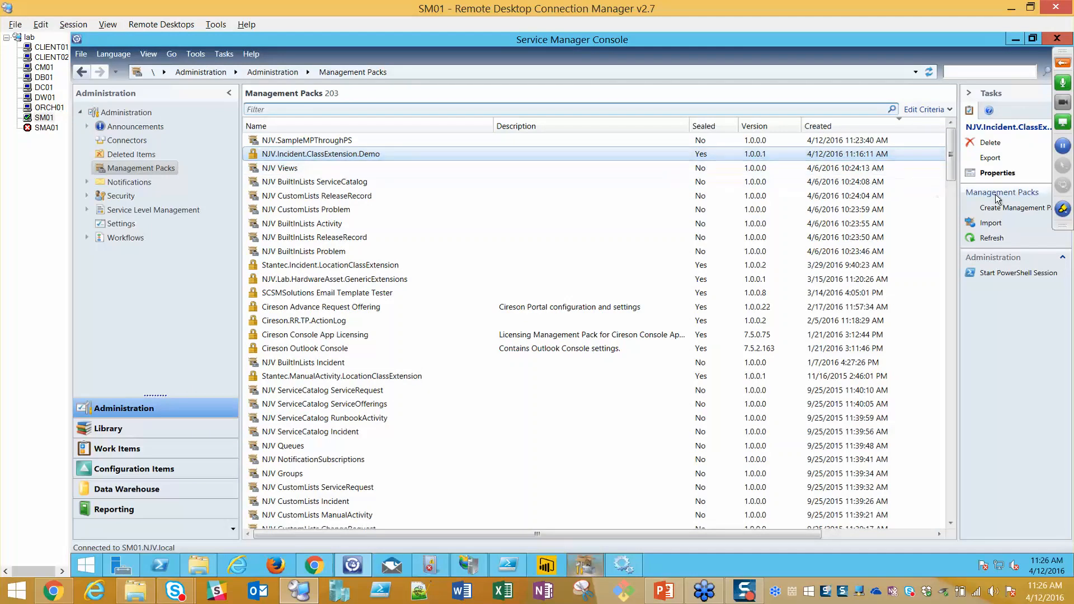
Try to delete the sealed NJV.Incident.ClassExtension.Demo management pack.
{"action": "left_click", "coordinate": [990, 143]}
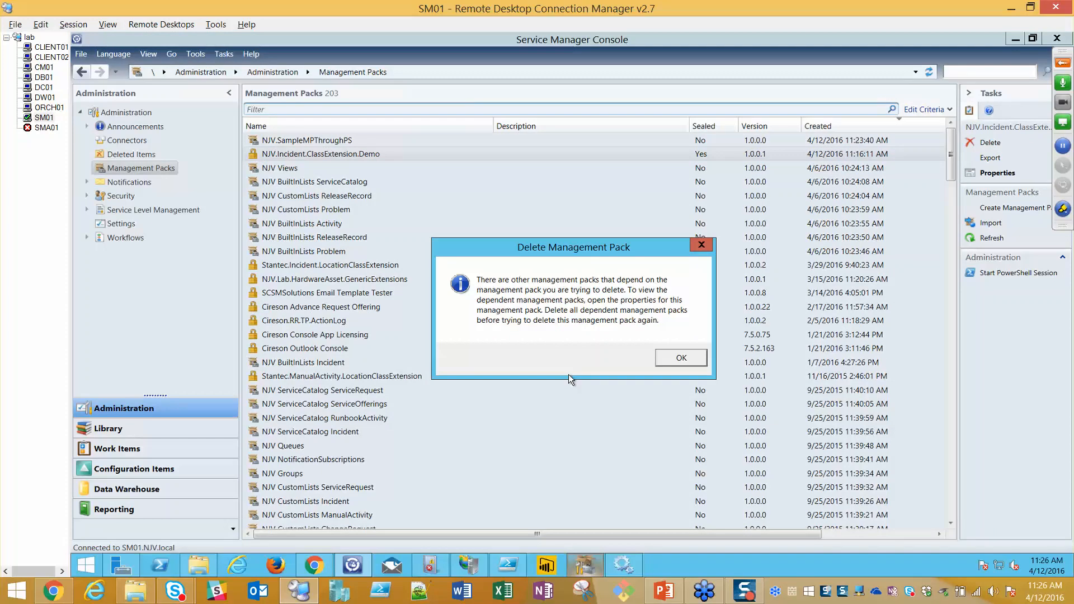
{"action": "left_click", "coordinate": [693, 360]}
{"action": "left_click", "coordinate": [344, 141]}
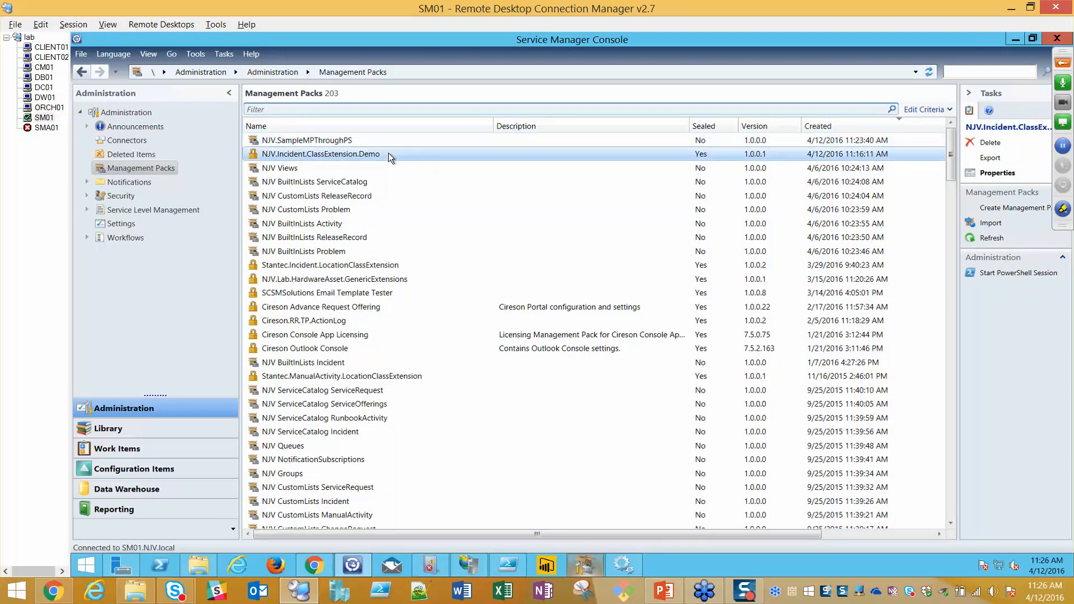
{"action": "left_click", "coordinate": [398, 141]}
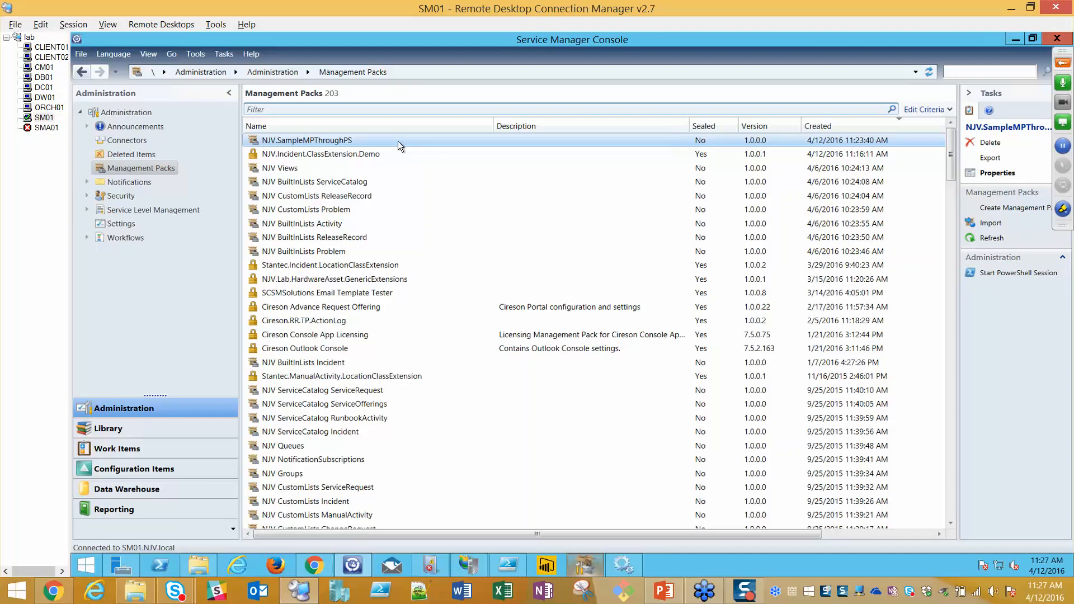
{"action": "left_click", "coordinate": [381, 157]}
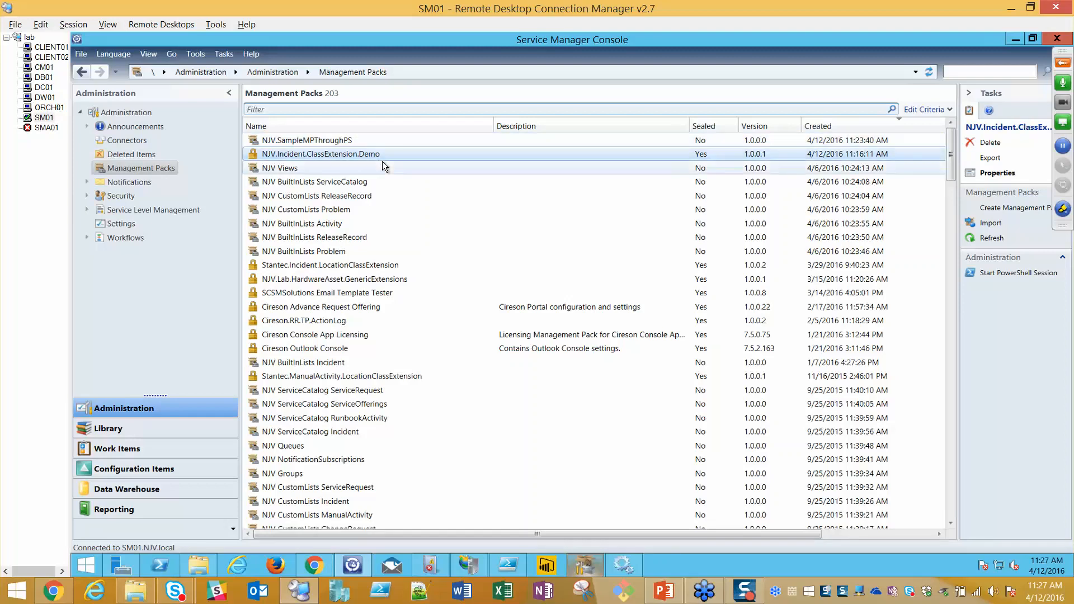
{"action": "left_click", "coordinate": [365, 140]}
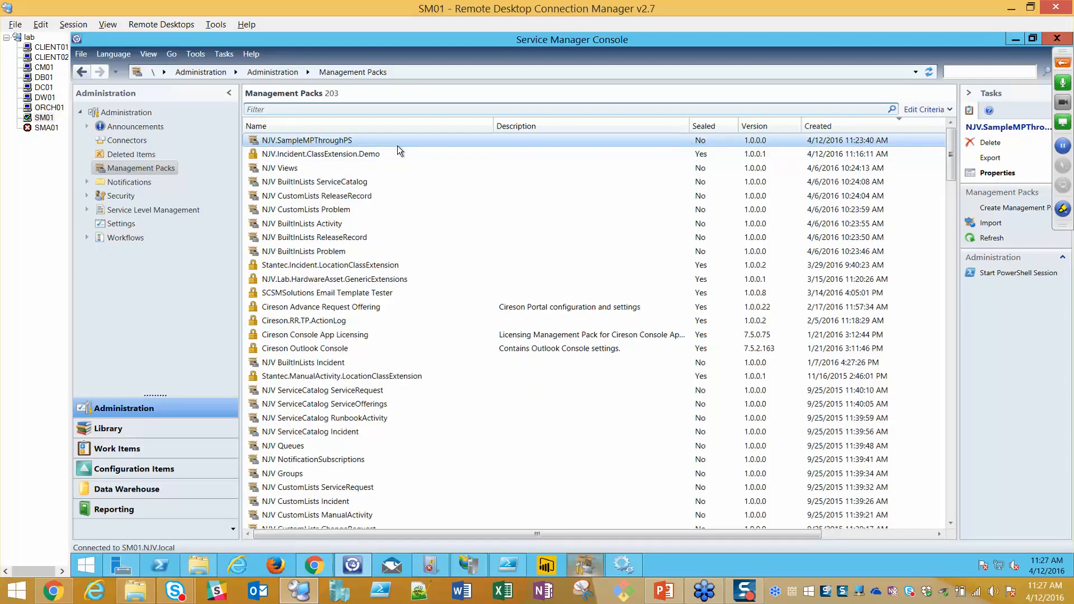
{"action": "left_click", "coordinate": [382, 154]}
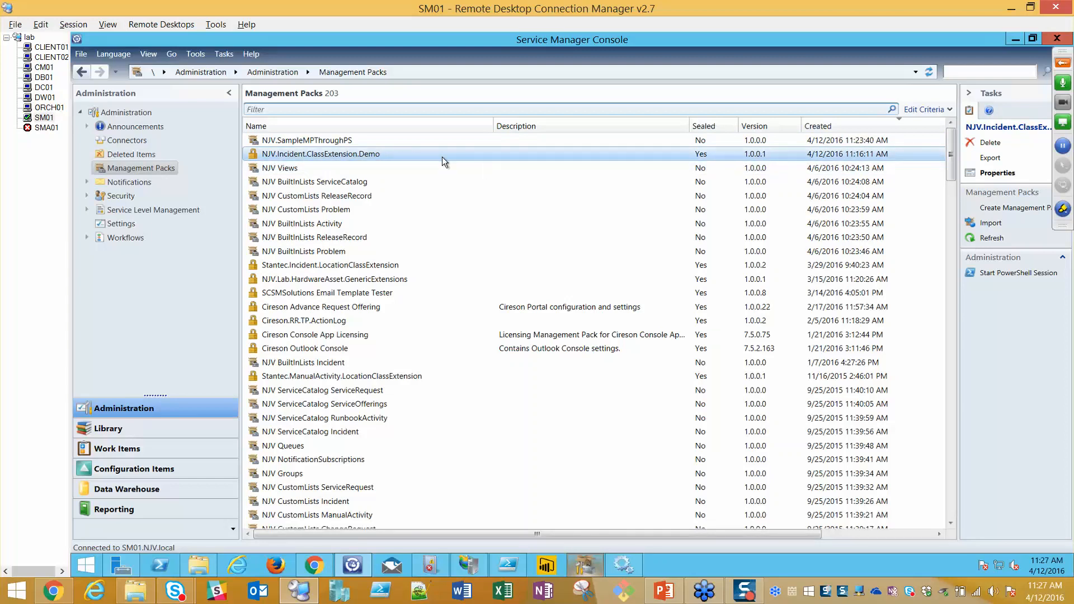
{"action": "left_click", "coordinate": [417, 141]}
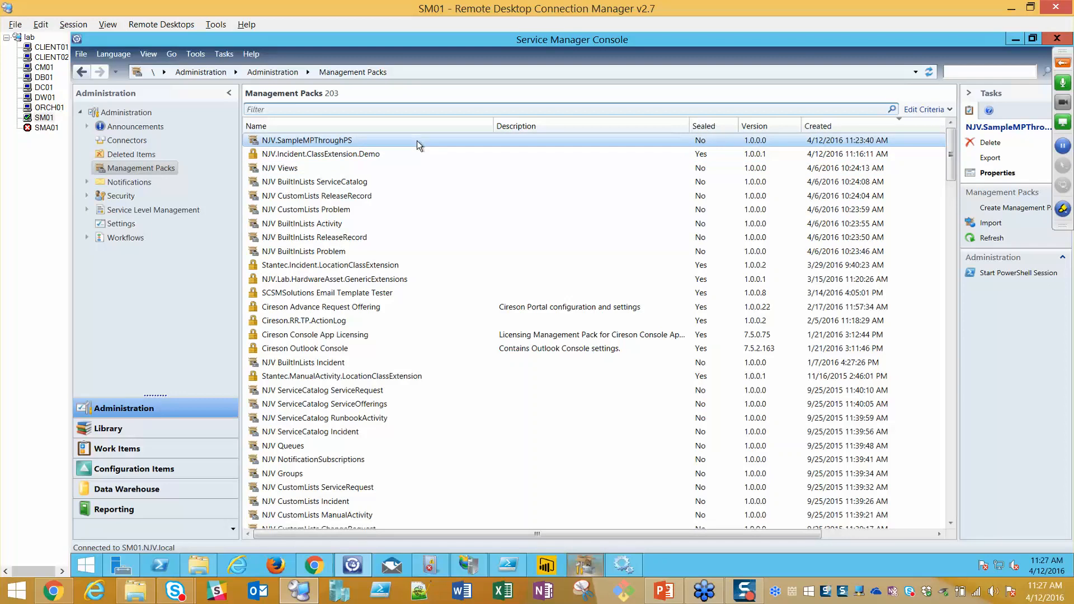
{"action": "left_click", "coordinate": [419, 153]}
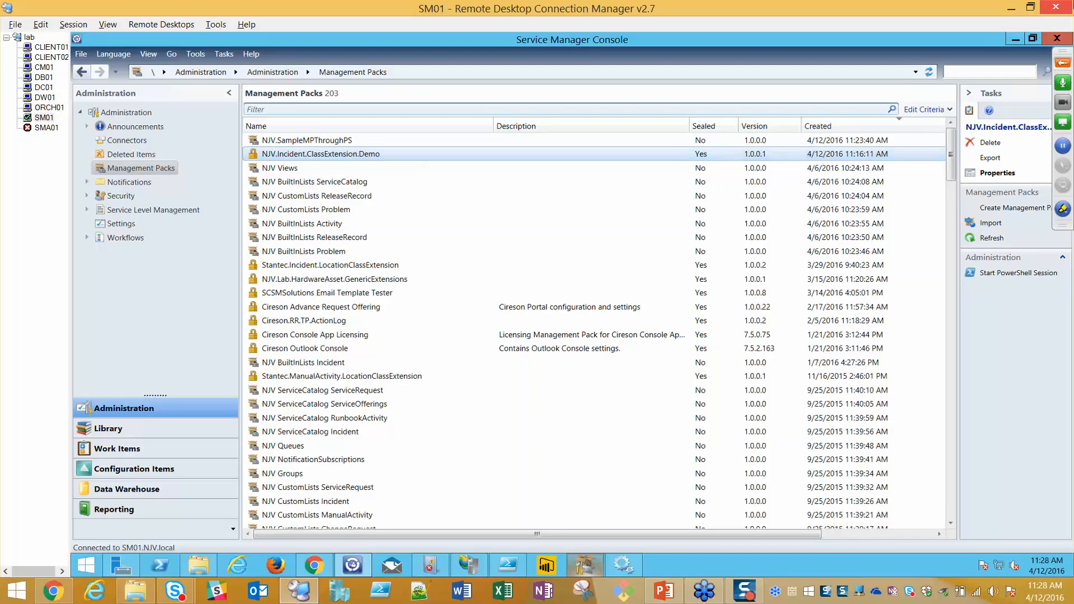
Examine the naming of the unsealed NJV BuiltInLists and NJV CustomLists management packs in the list.
{"action": "left_click", "coordinate": [367, 195]}
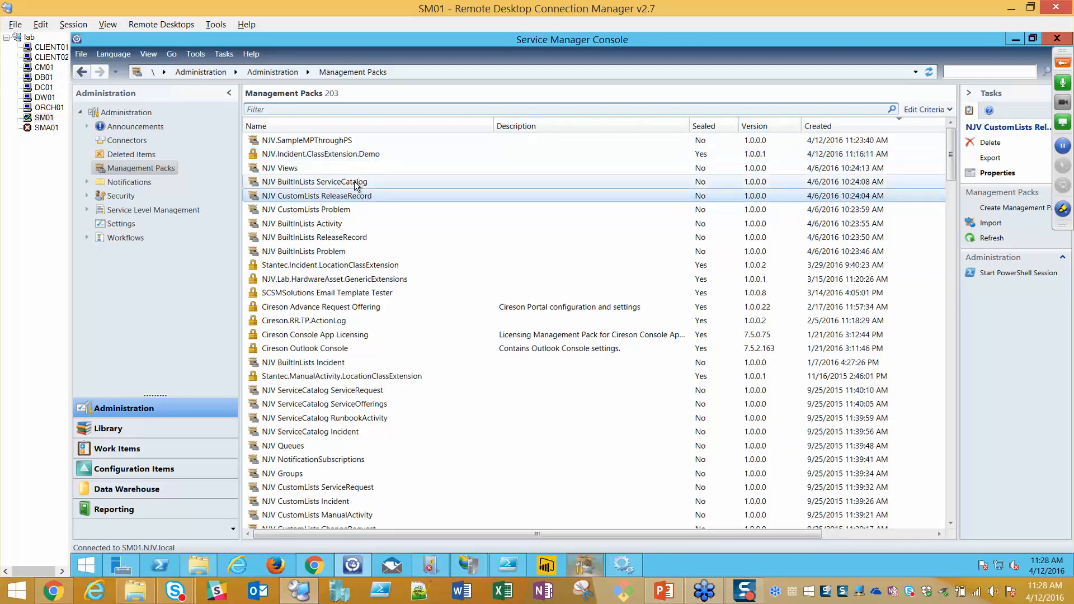
{"action": "left_click", "coordinate": [354, 182]}
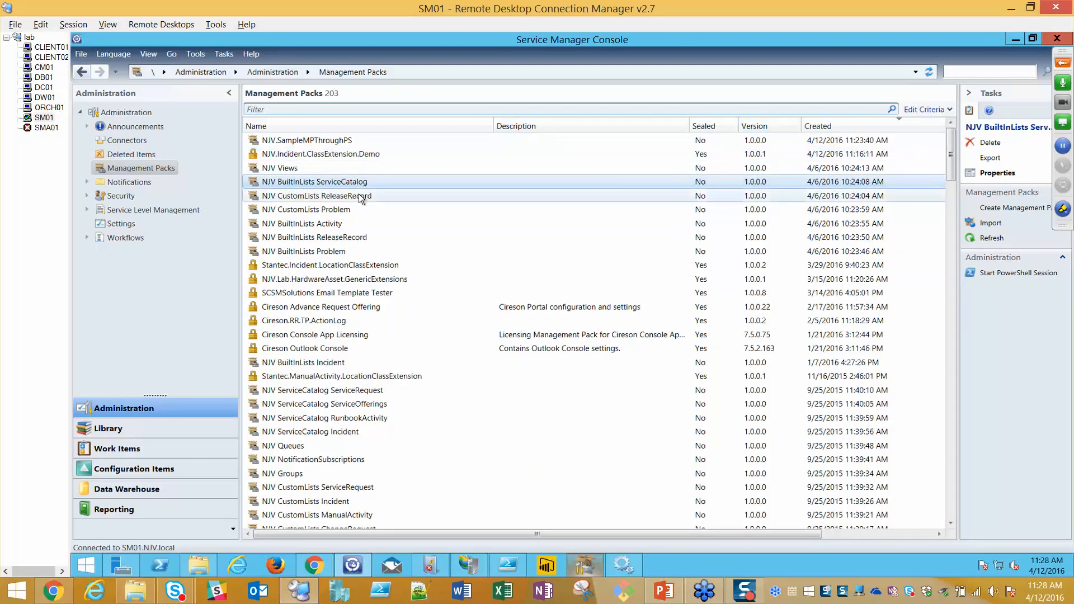
{"action": "left_click", "coordinate": [359, 193]}
{"action": "left_click", "coordinate": [359, 185]}
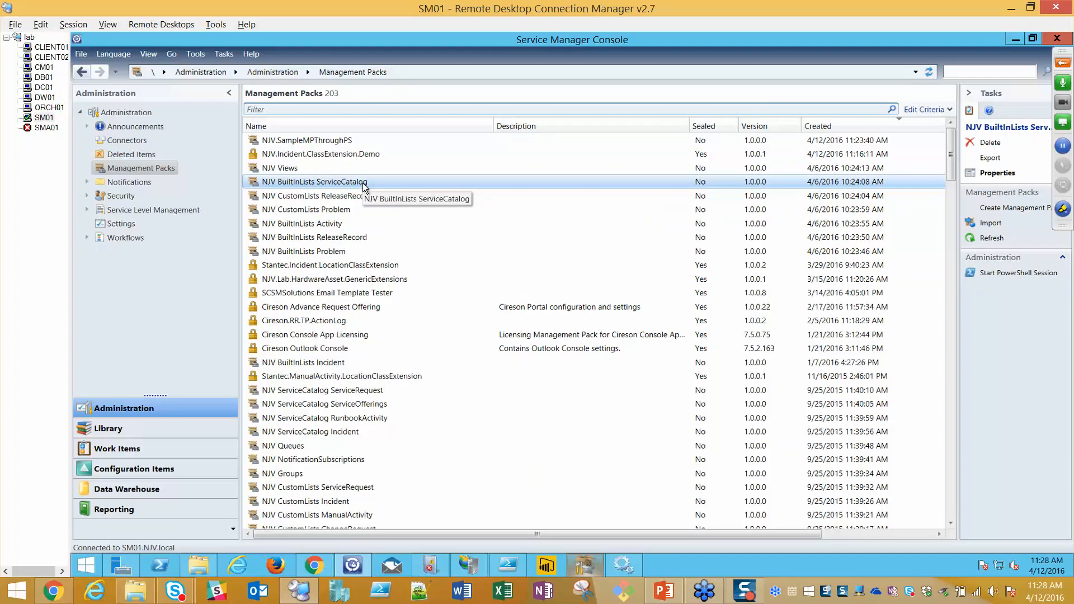
{"action": "left_click", "coordinate": [352, 196]}
{"action": "key", "text": "Down"}
{"action": "left_click", "coordinate": [357, 184]}
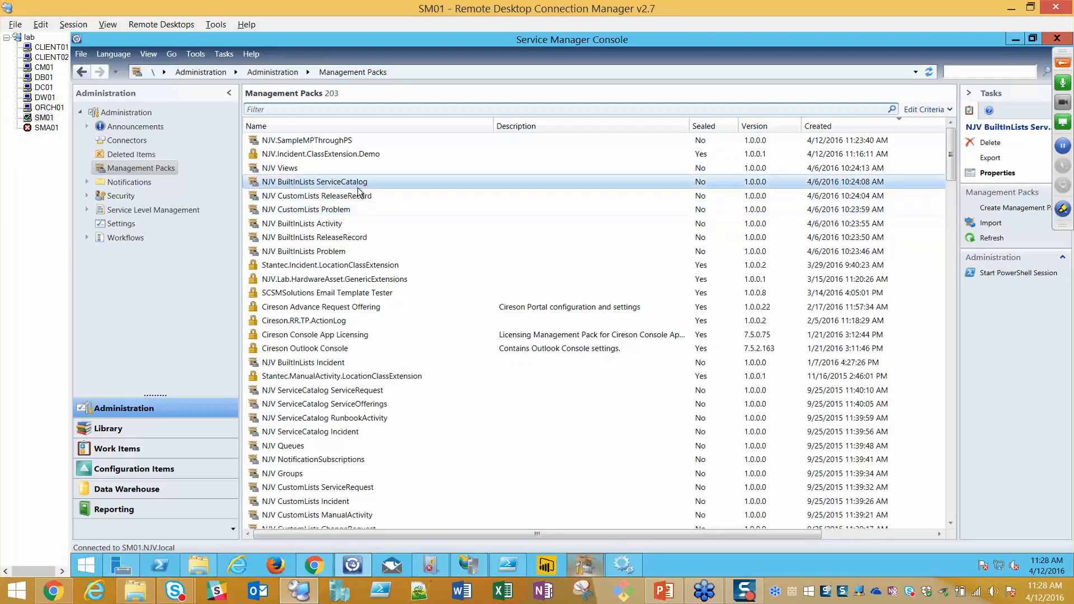
{"action": "left_click", "coordinate": [355, 196]}
{"action": "left_click", "coordinate": [352, 208]}
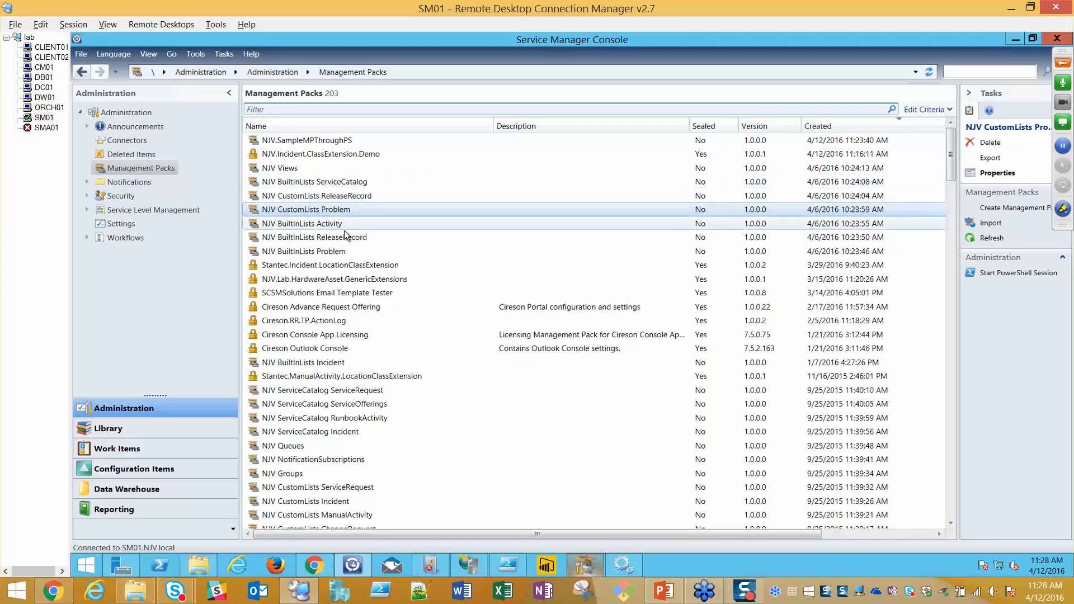
{"action": "left_click", "coordinate": [367, 193]}
{"action": "left_click", "coordinate": [422, 211]}
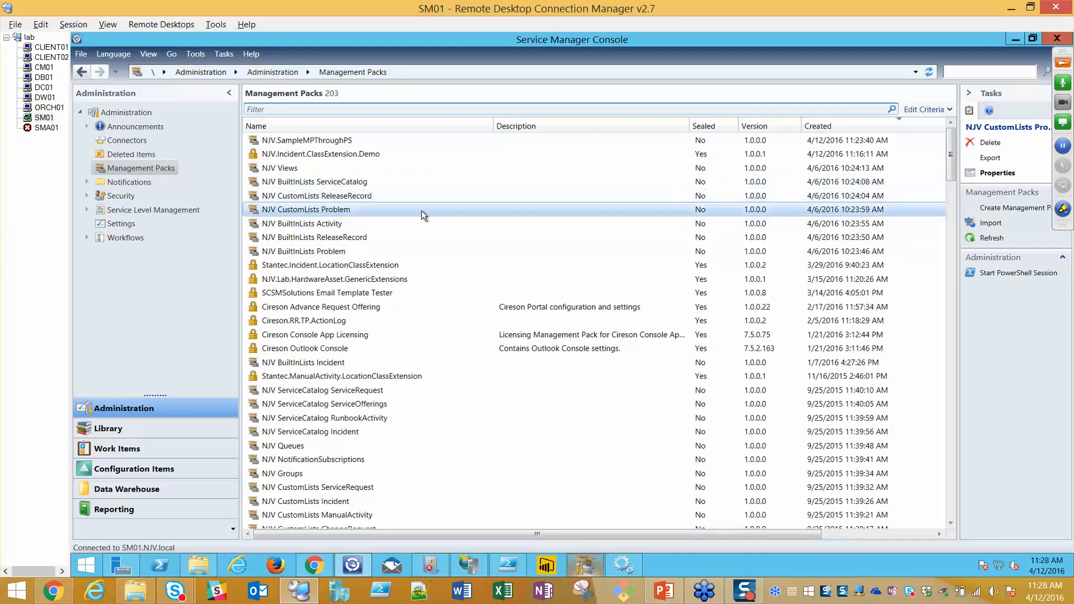